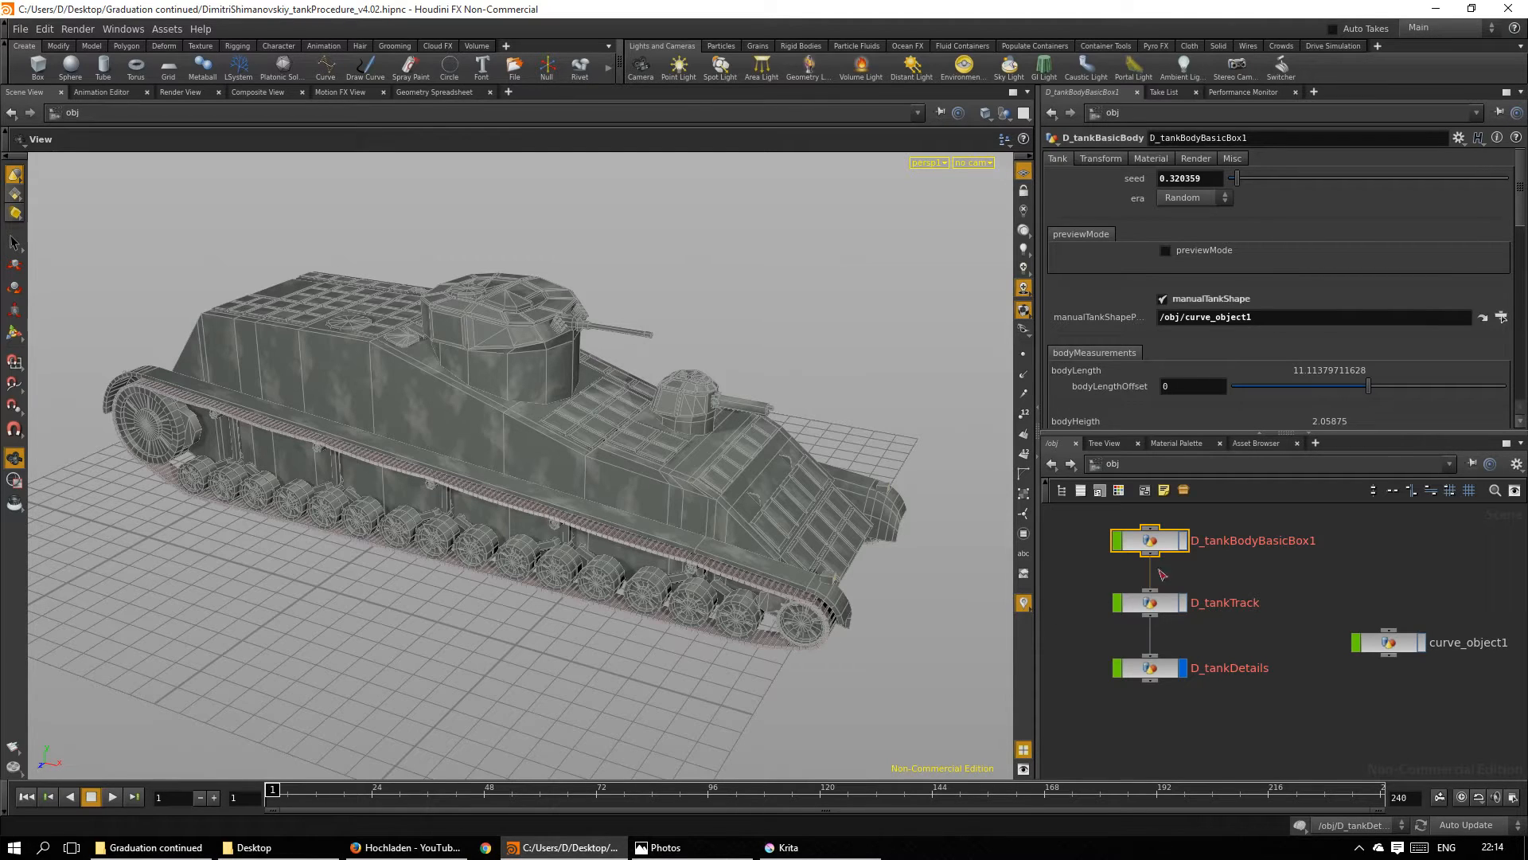
Step: Compare the basic tank body and the curve_object1 outline by toggling their display, leaving only the body shown
{"action": "left_click", "coordinate": [1187, 542]}
{"action": "left_click", "coordinate": [1170, 668]}
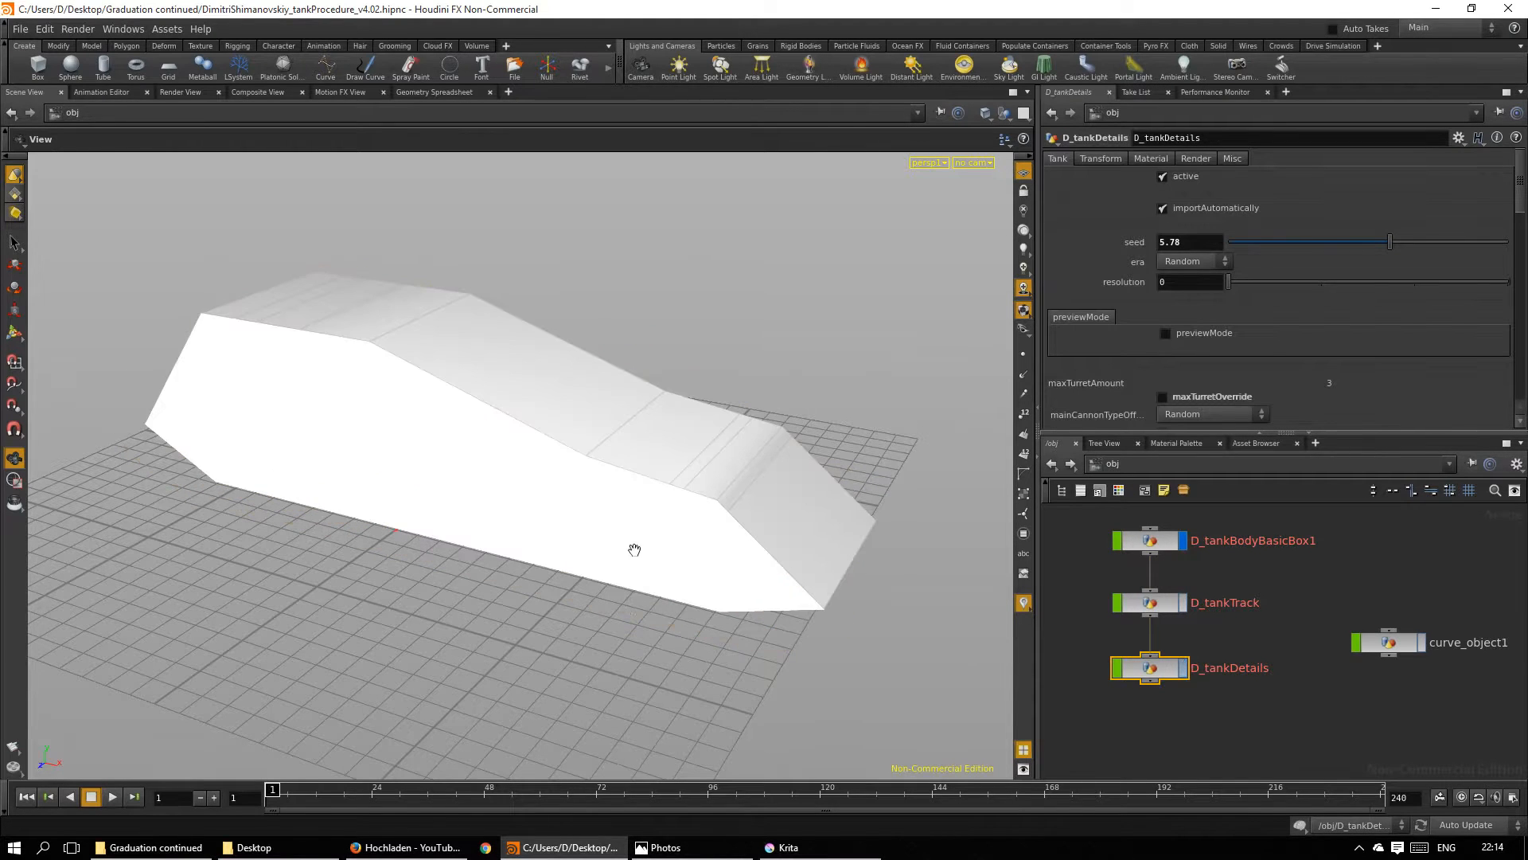
{"action": "mouse_move", "coordinate": [632, 549]}
{"action": "left_mouse_down"}
{"action": "mouse_move", "coordinate": [561, 606]}
{"action": "mouse_move", "coordinate": [546, 574]}
{"action": "left_mouse_up"}
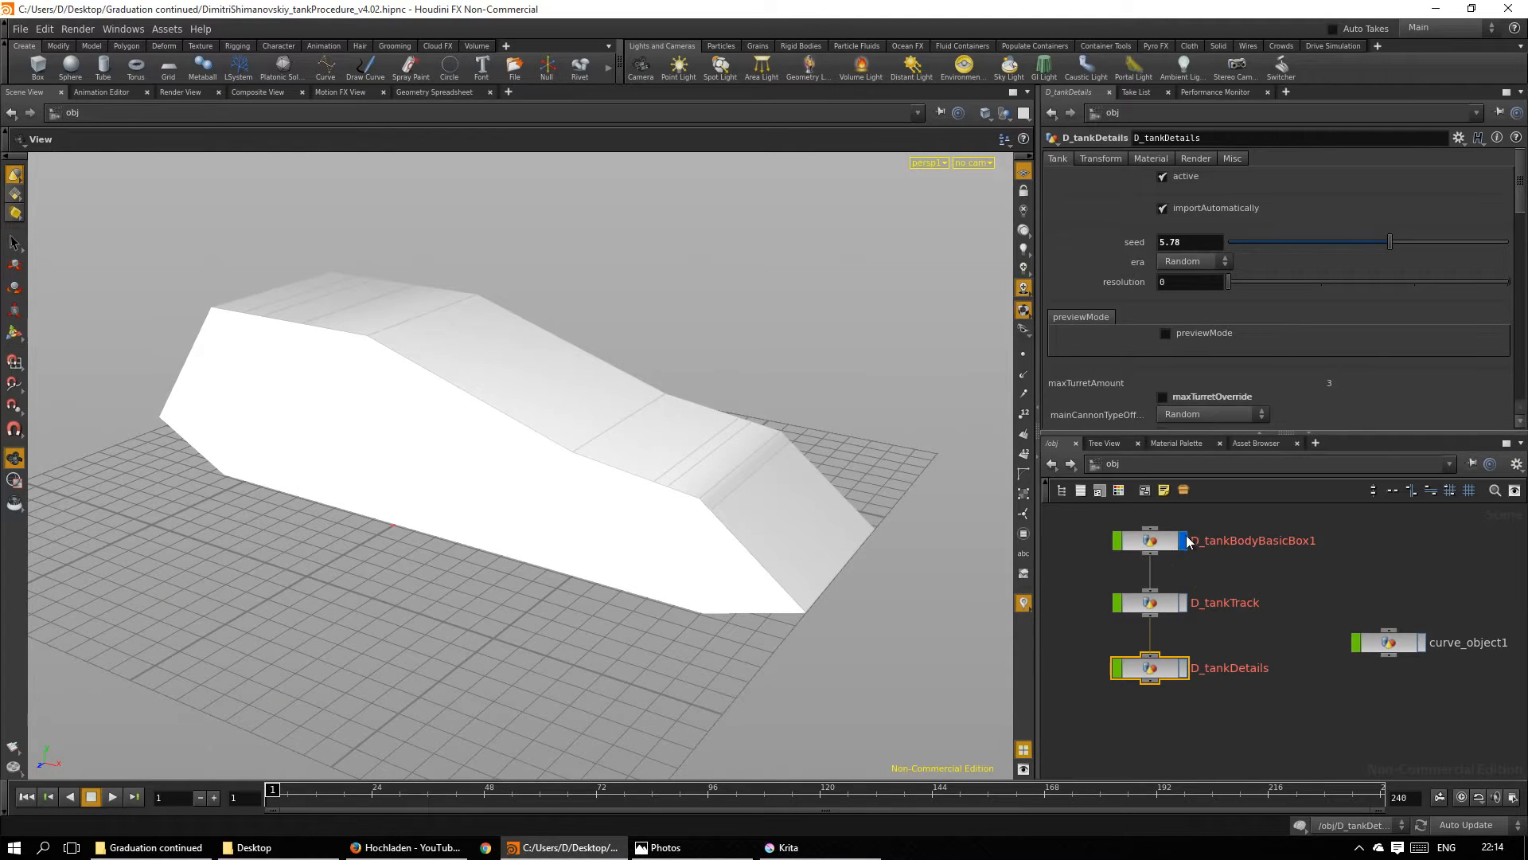
{"action": "left_click", "coordinate": [1186, 541]}
{"action": "left_click", "coordinate": [1424, 643]}
{"action": "left_click_drag", "start_coordinate": [645, 640], "coordinate": [735, 561]}
{"action": "left_click", "coordinate": [1424, 642]}
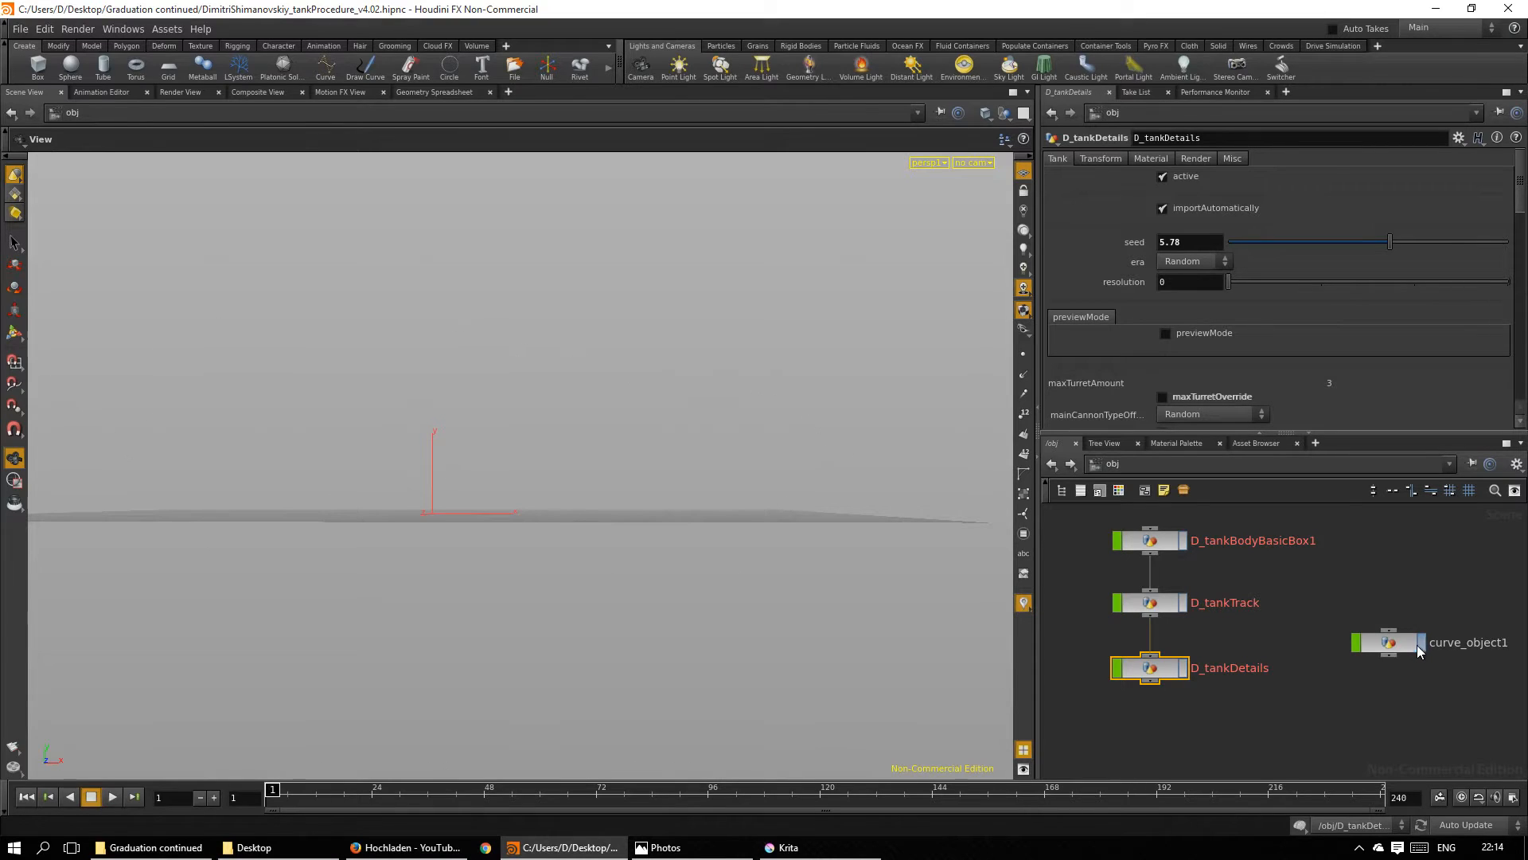
{"action": "left_click", "coordinate": [1179, 541]}
{"action": "mouse_move", "coordinate": [915, 556]}
{"action": "left_mouse_down"}
{"action": "mouse_move", "coordinate": [706, 605]}
{"action": "mouse_move", "coordinate": [673, 630]}
{"action": "mouse_move", "coordinate": [706, 597]}
{"action": "mouse_move", "coordinate": [716, 537]}
{"action": "mouse_move", "coordinate": [768, 529]}
{"action": "left_mouse_up"}
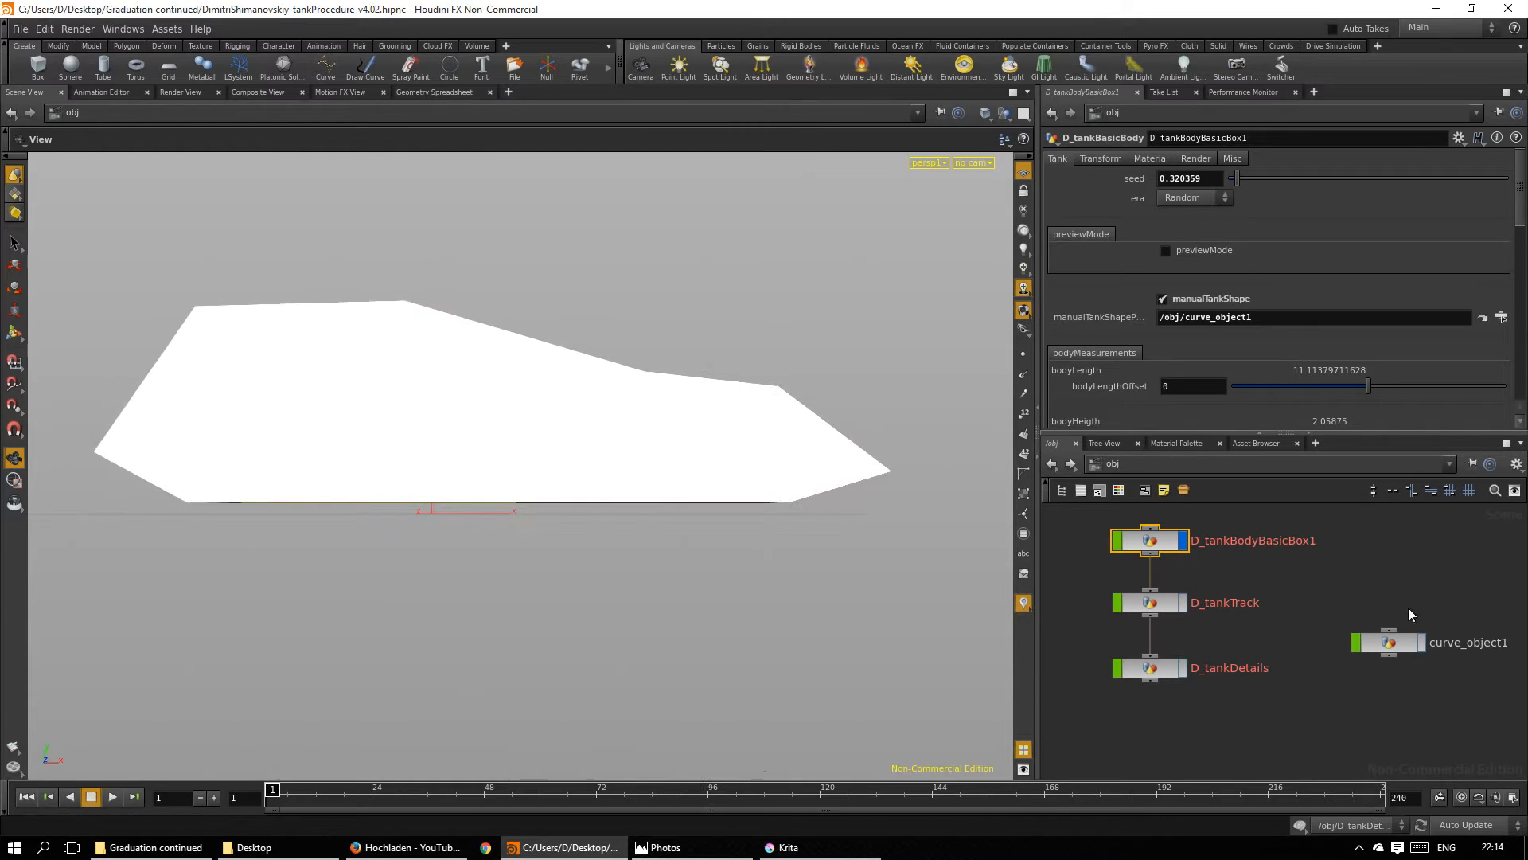
{"action": "left_click", "coordinate": [1420, 646]}
{"action": "left_click", "coordinate": [1420, 642]}
{"action": "left_click_drag", "start_coordinate": [812, 587], "coordinate": [765, 670]}
Step: Raise the D_tankBodyBasicBox1 seed to 9.37 so the hull takes a new shape
{"action": "mouse_move", "coordinate": [1270, 177]}
{"action": "left_mouse_down"}
{"action": "mouse_move", "coordinate": [1406, 179]}
{"action": "mouse_move", "coordinate": [1258, 182]}
{"action": "left_mouse_up"}
{"action": "left_click_drag", "start_coordinate": [852, 520], "coordinate": [908, 478]}
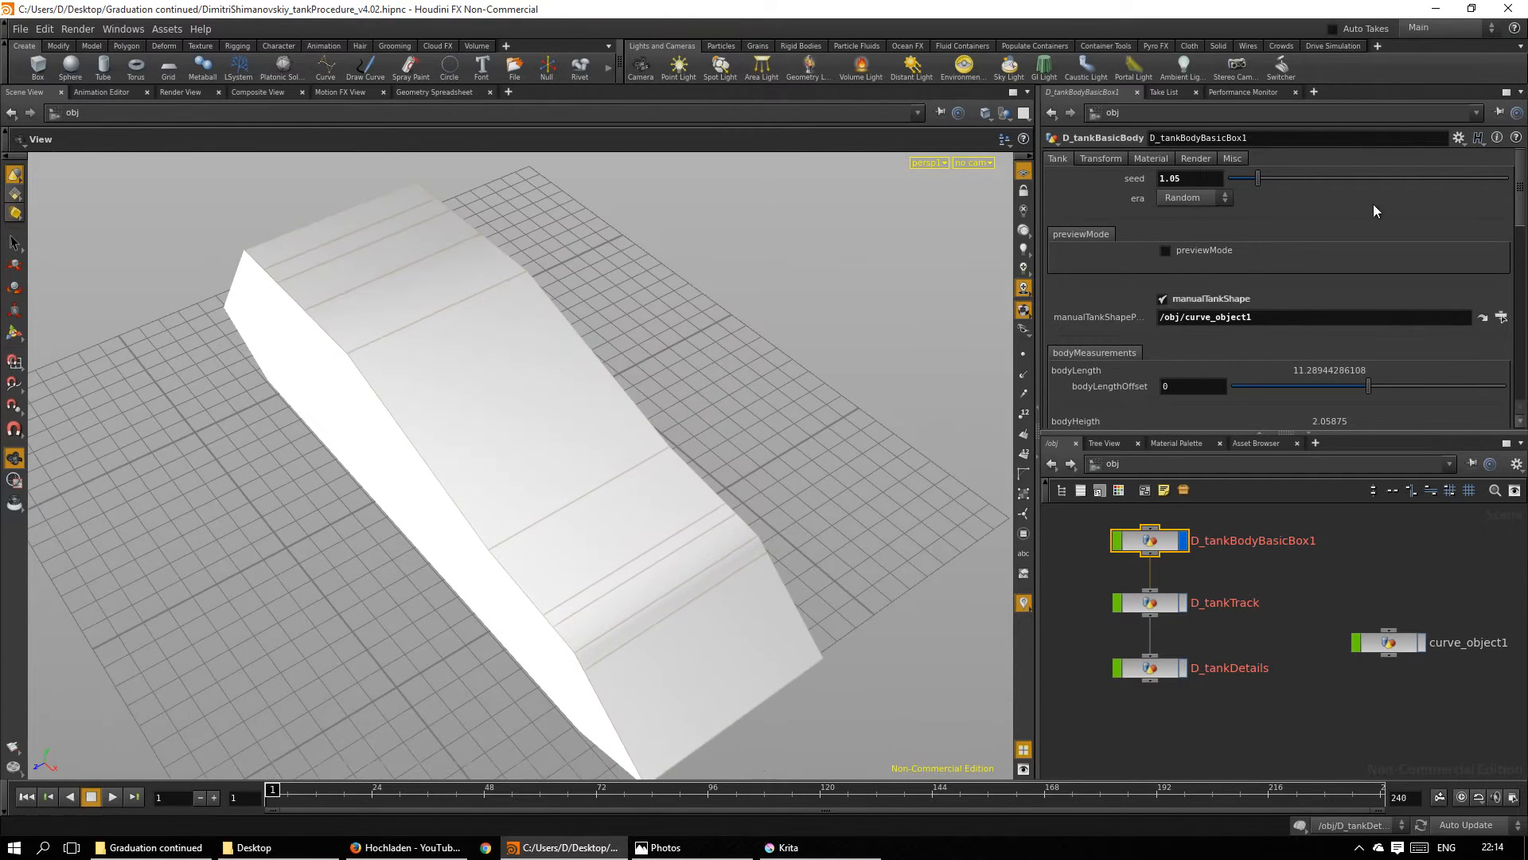
{"action": "left_click", "coordinate": [1402, 178]}
{"action": "left_click_drag", "start_coordinate": [1475, 177], "coordinate": [1490, 176]}
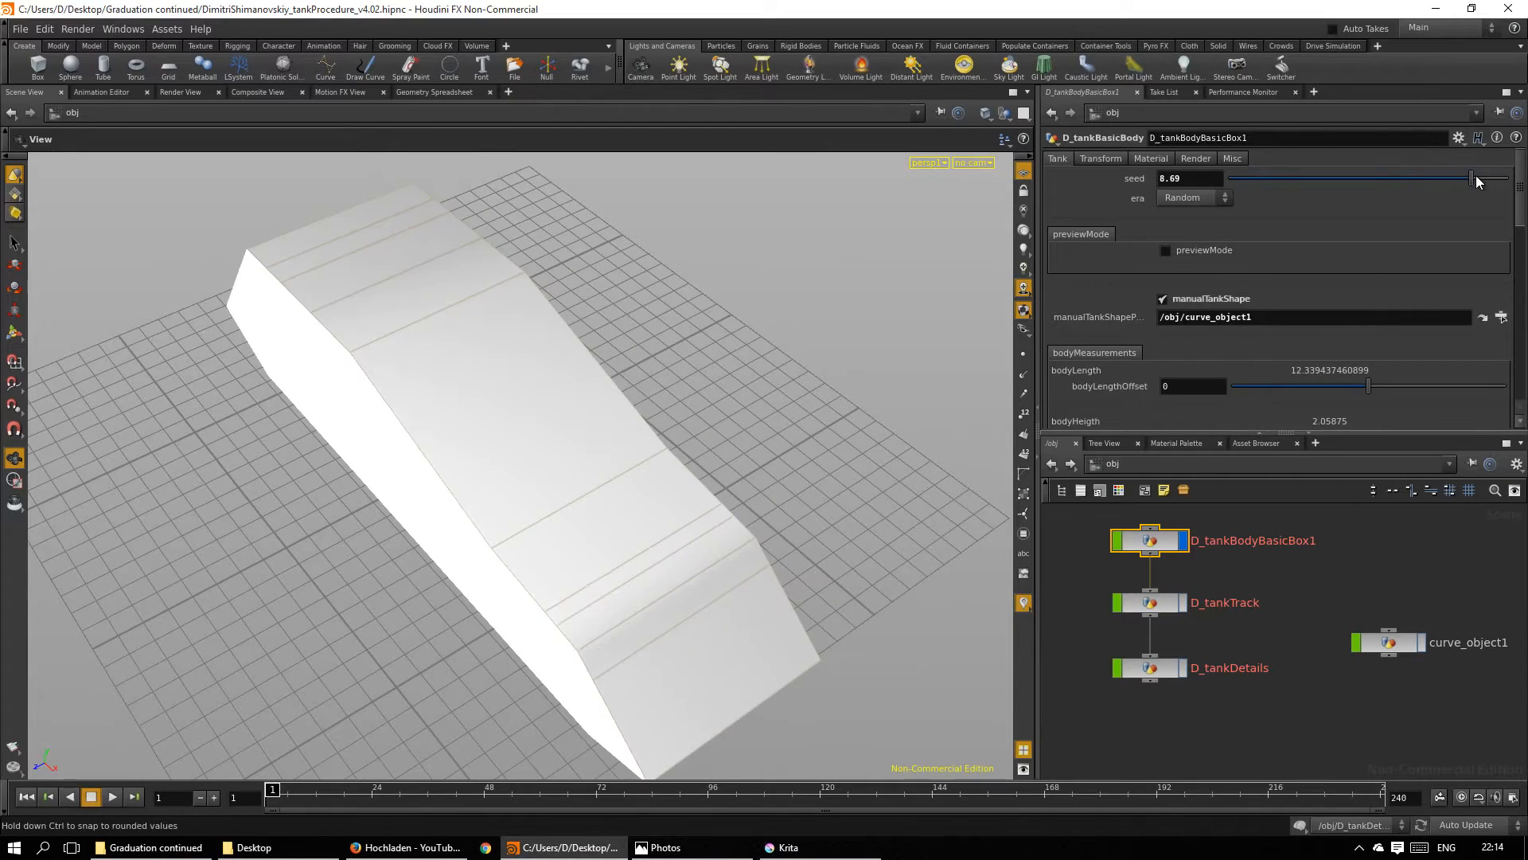
{"action": "mouse_move", "coordinate": [736, 442]}
{"action": "left_mouse_down"}
{"action": "mouse_move", "coordinate": [618, 454]}
{"action": "mouse_move", "coordinate": [885, 362]}
{"action": "mouse_move", "coordinate": [880, 403]}
{"action": "mouse_move", "coordinate": [892, 374]}
{"action": "left_mouse_up"}
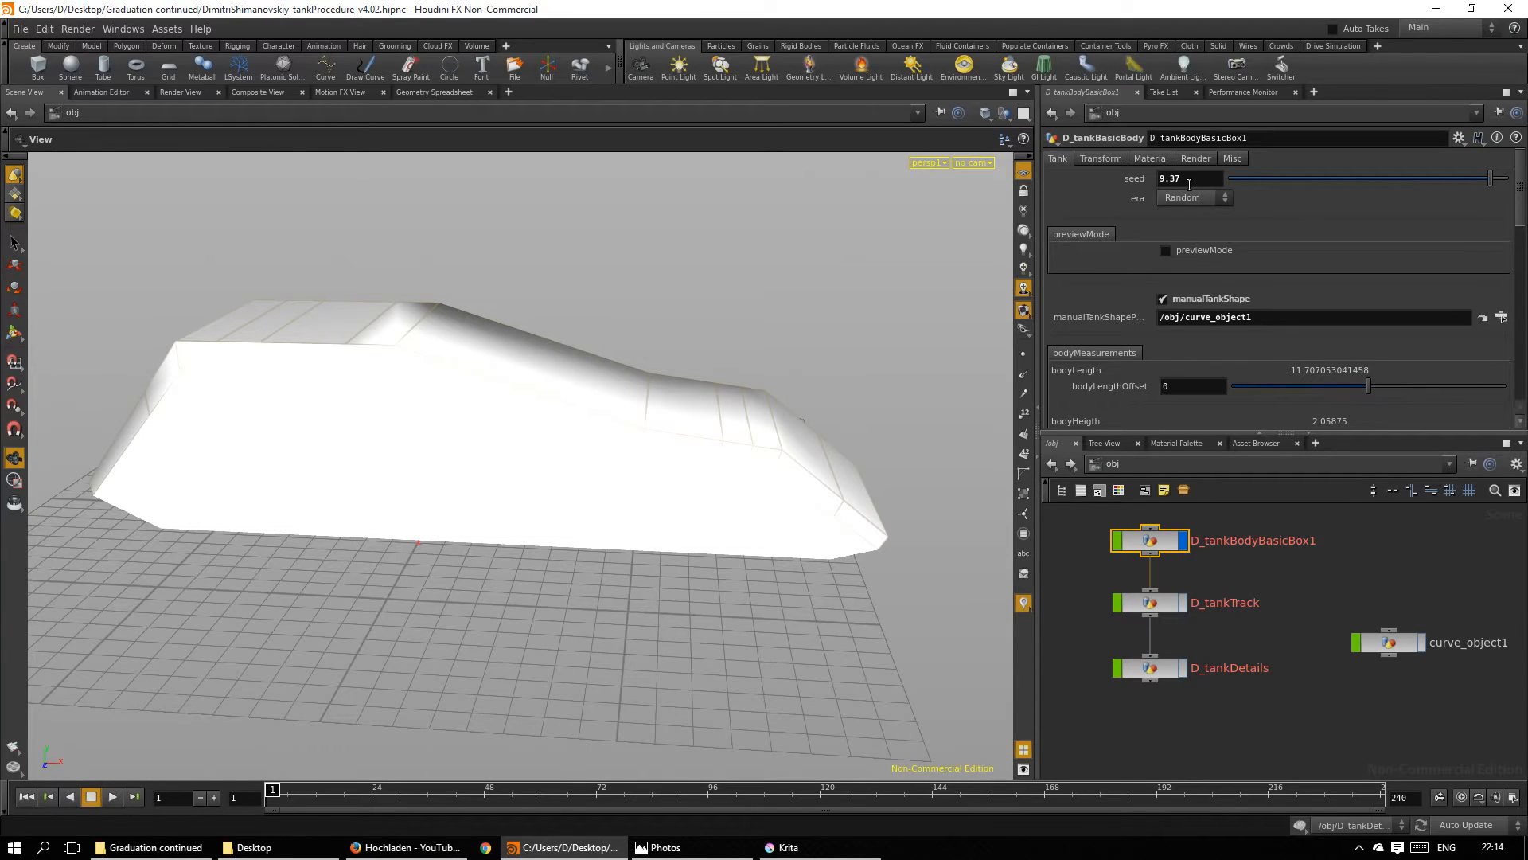
Step: Switch off manualTankShape and set the body seed to 5.75
{"action": "left_click", "coordinate": [1188, 299]}
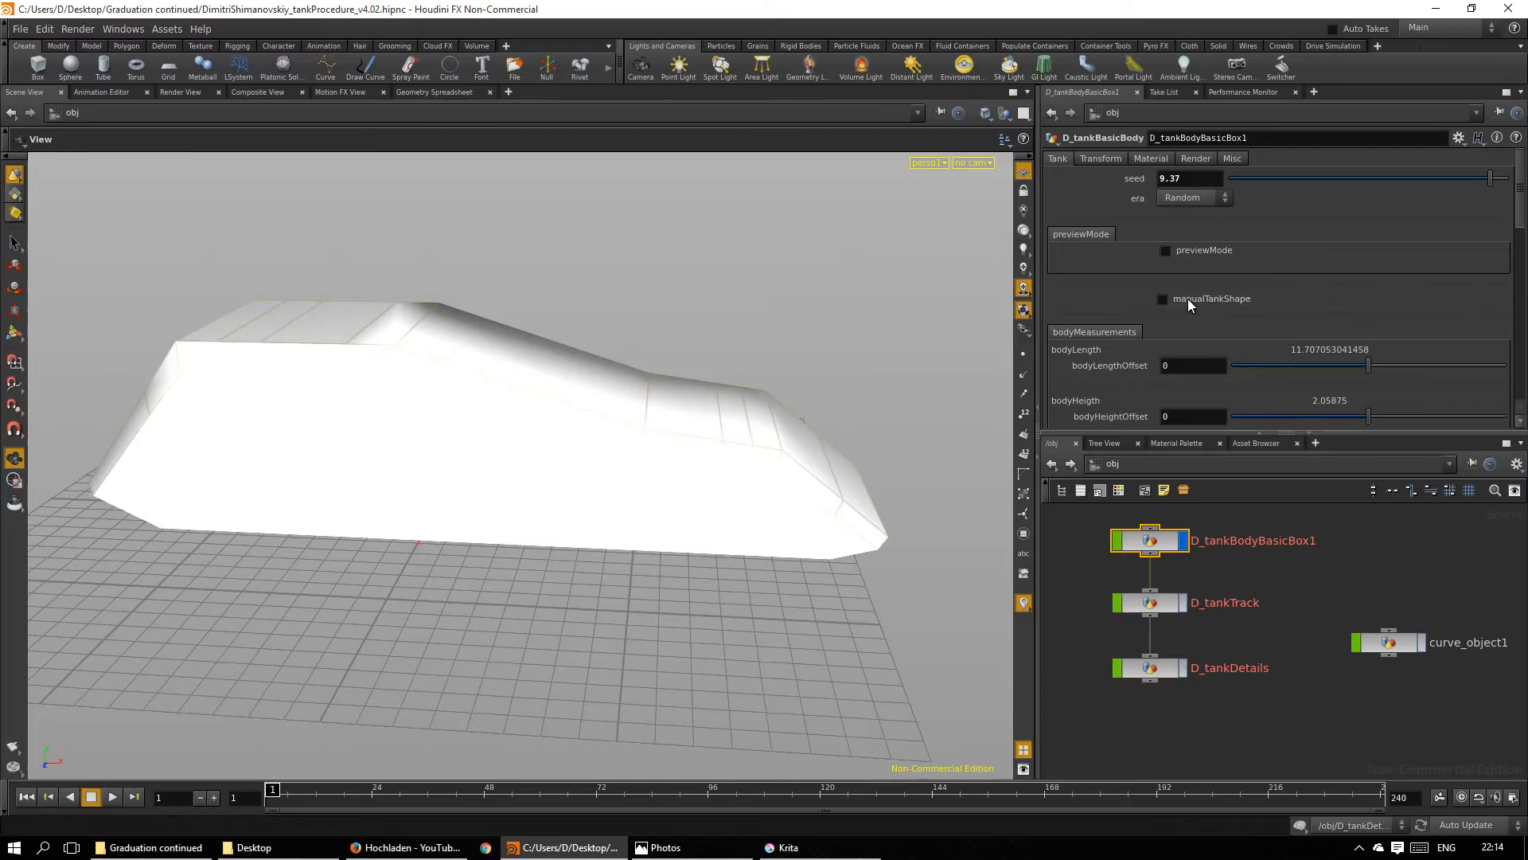
{"action": "mouse_move", "coordinate": [1491, 178]}
{"action": "left_mouse_down"}
{"action": "mouse_move", "coordinate": [1273, 181]}
{"action": "mouse_move", "coordinate": [1389, 187]}
{"action": "left_mouse_up"}
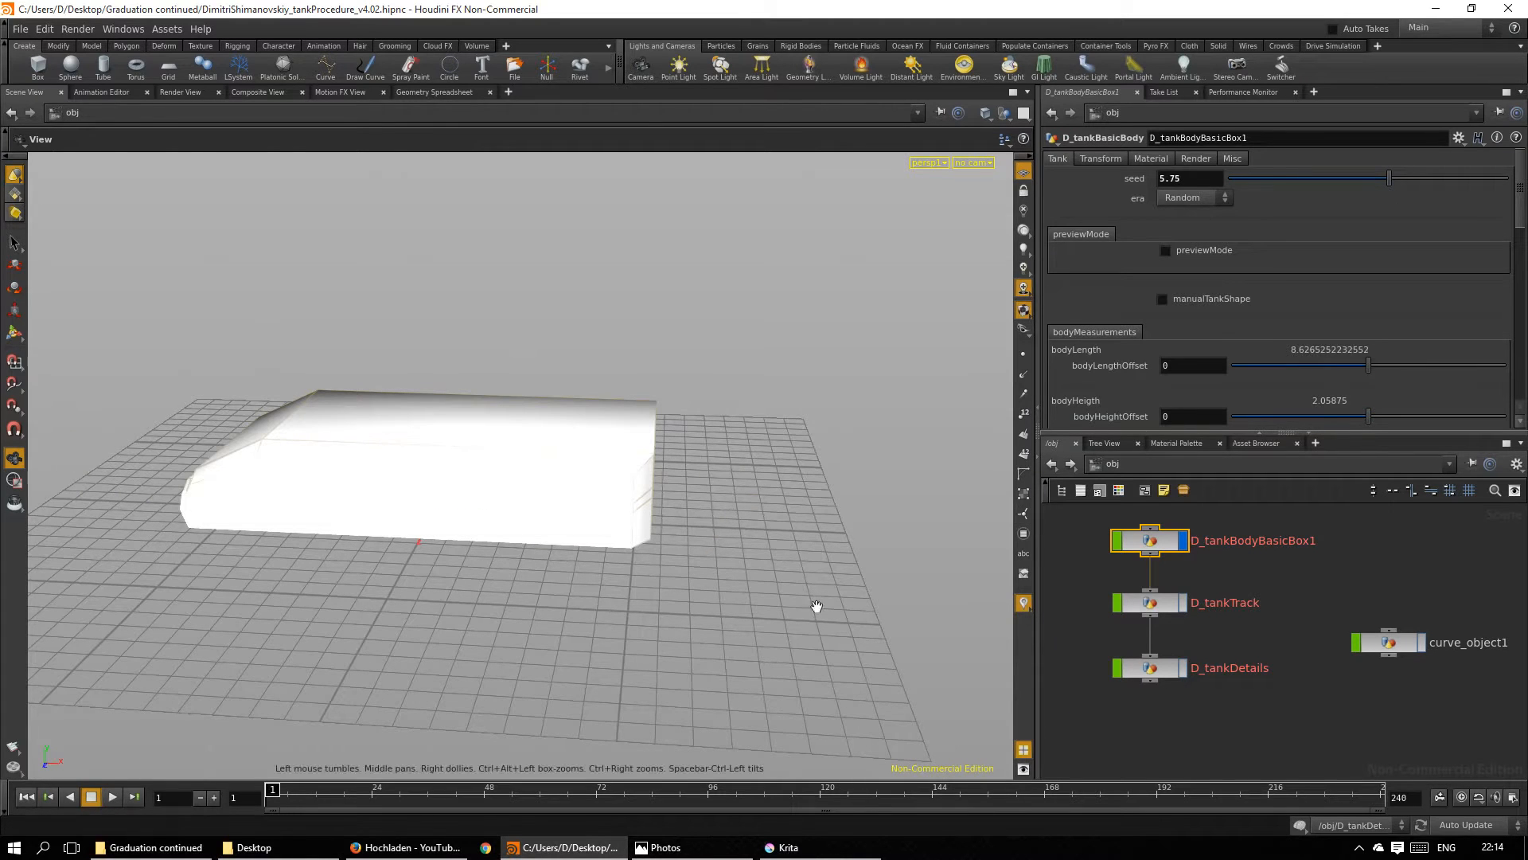
{"action": "mouse_move", "coordinate": [819, 608]}
{"action": "left_mouse_down"}
{"action": "mouse_move", "coordinate": [608, 656]}
{"action": "mouse_move", "coordinate": [728, 562]}
{"action": "mouse_move", "coordinate": [721, 523]}
{"action": "mouse_move", "coordinate": [701, 549]}
{"action": "mouse_move", "coordinate": [717, 539]}
{"action": "left_mouse_up"}
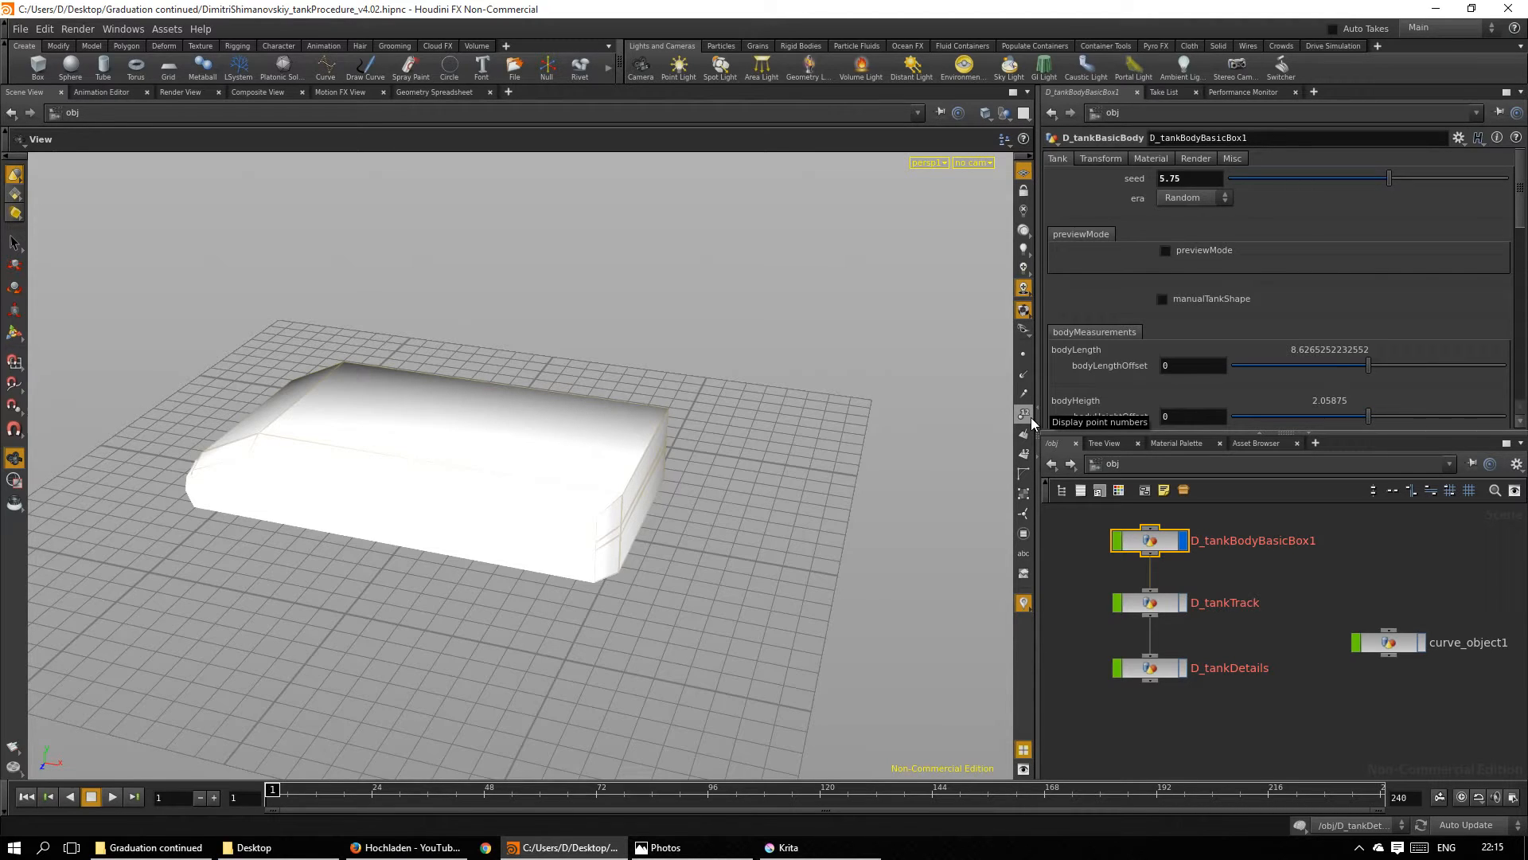
Step: Try the Modern era, then set the tank era to Future
{"action": "left_click", "coordinate": [1216, 205]}
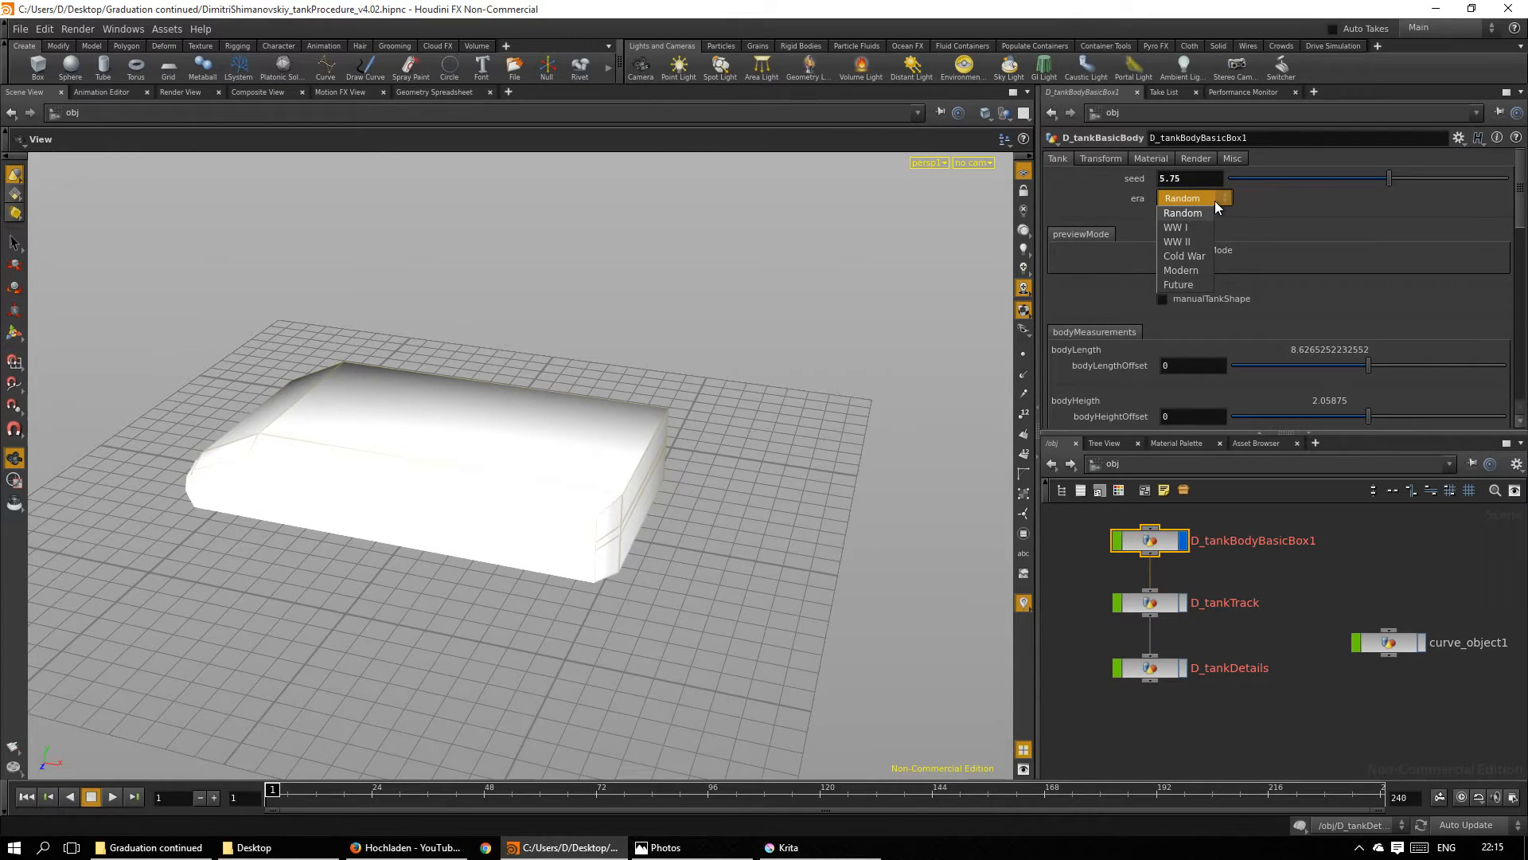
{"action": "left_click", "coordinate": [1194, 269]}
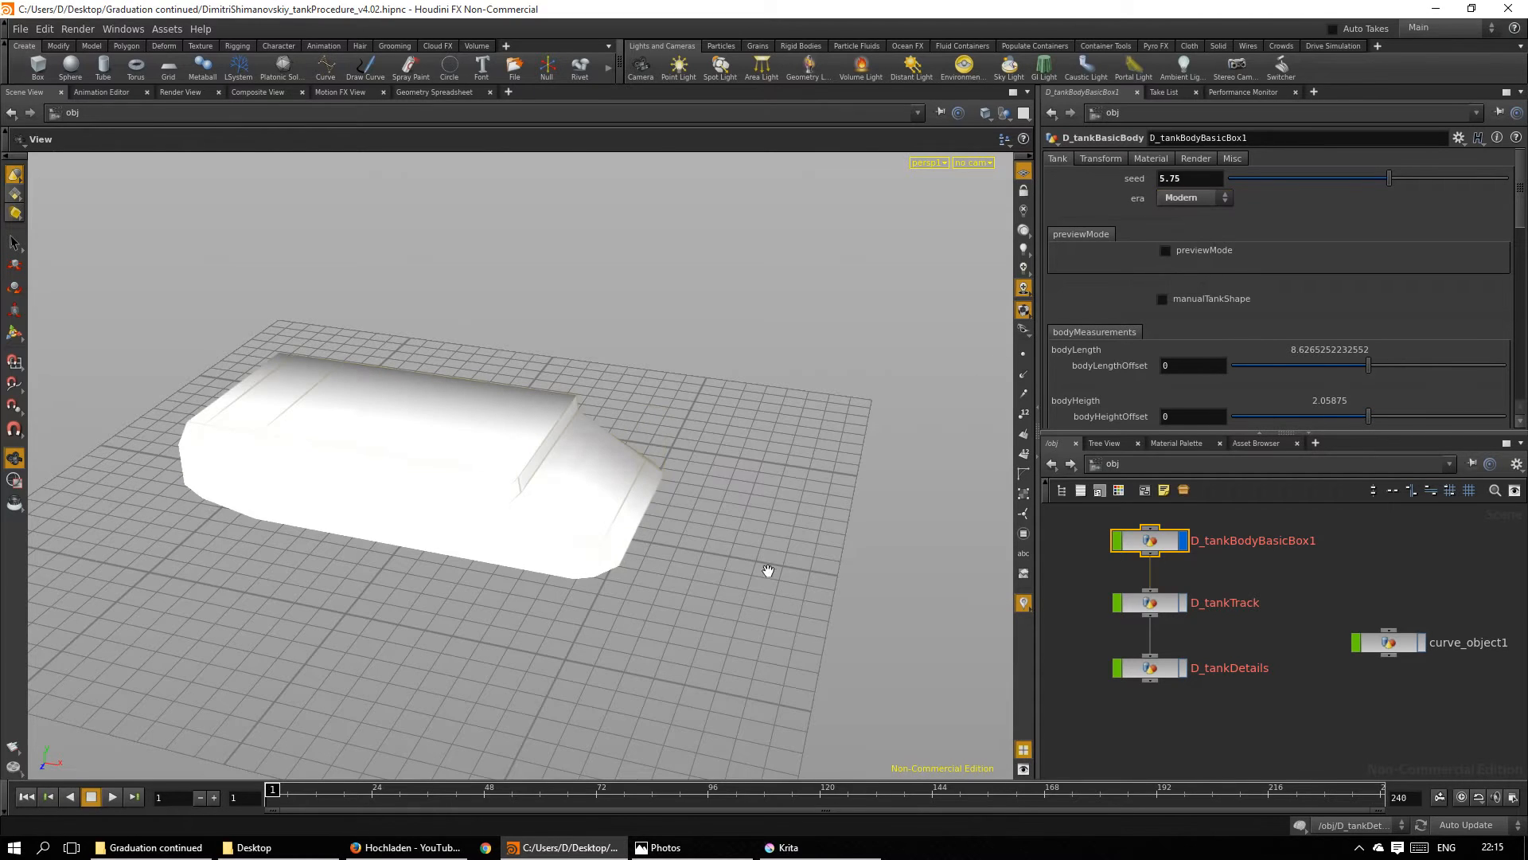
{"action": "mouse_move", "coordinate": [567, 653]}
{"action": "left_mouse_down"}
{"action": "mouse_move", "coordinate": [590, 593]}
{"action": "mouse_move", "coordinate": [595, 607]}
{"action": "left_mouse_up"}
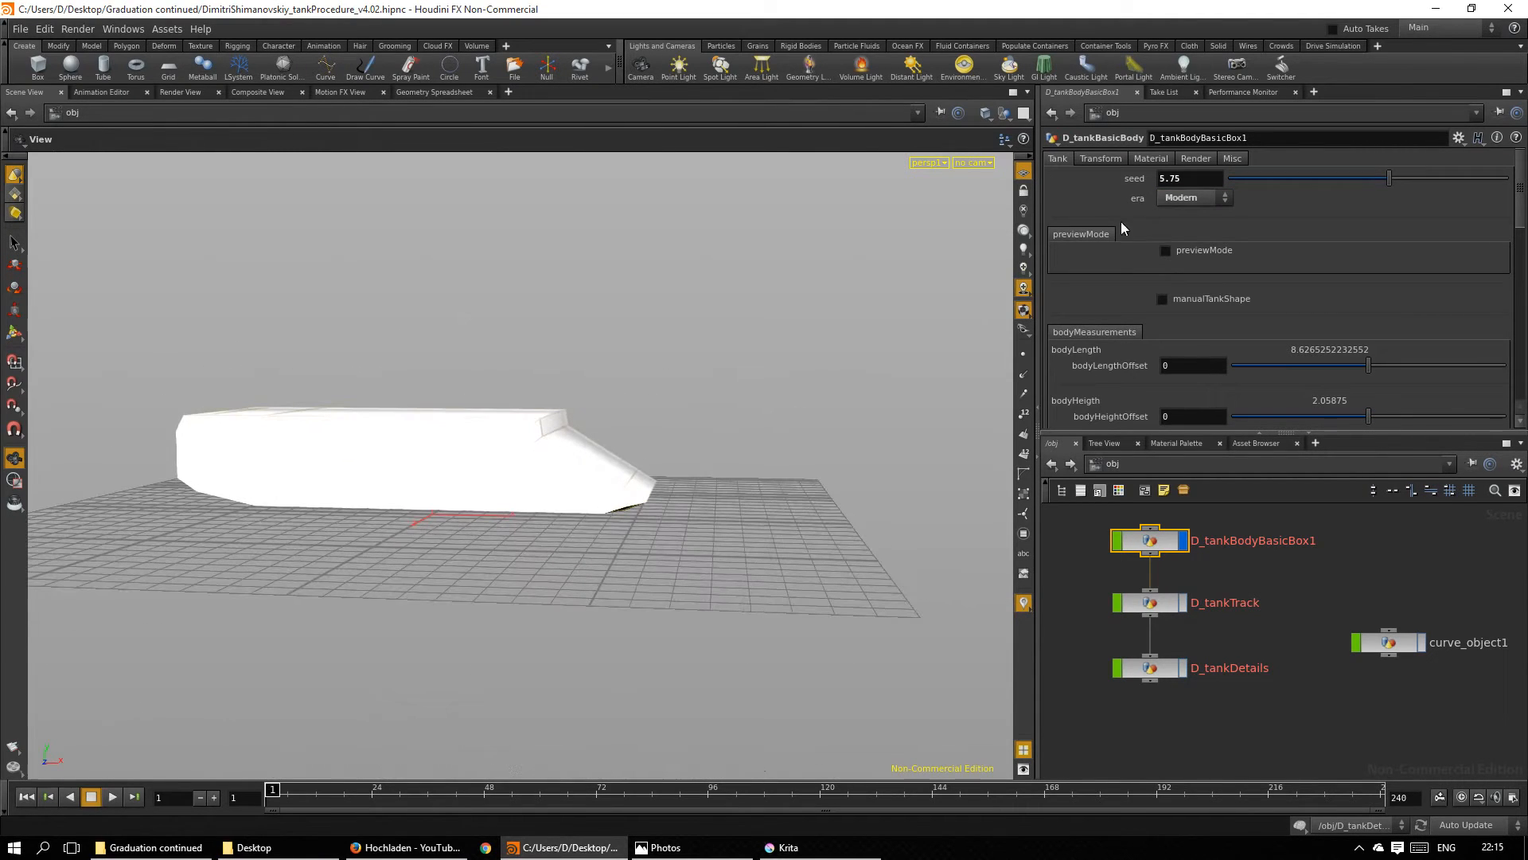
{"action": "left_click", "coordinate": [1210, 199]}
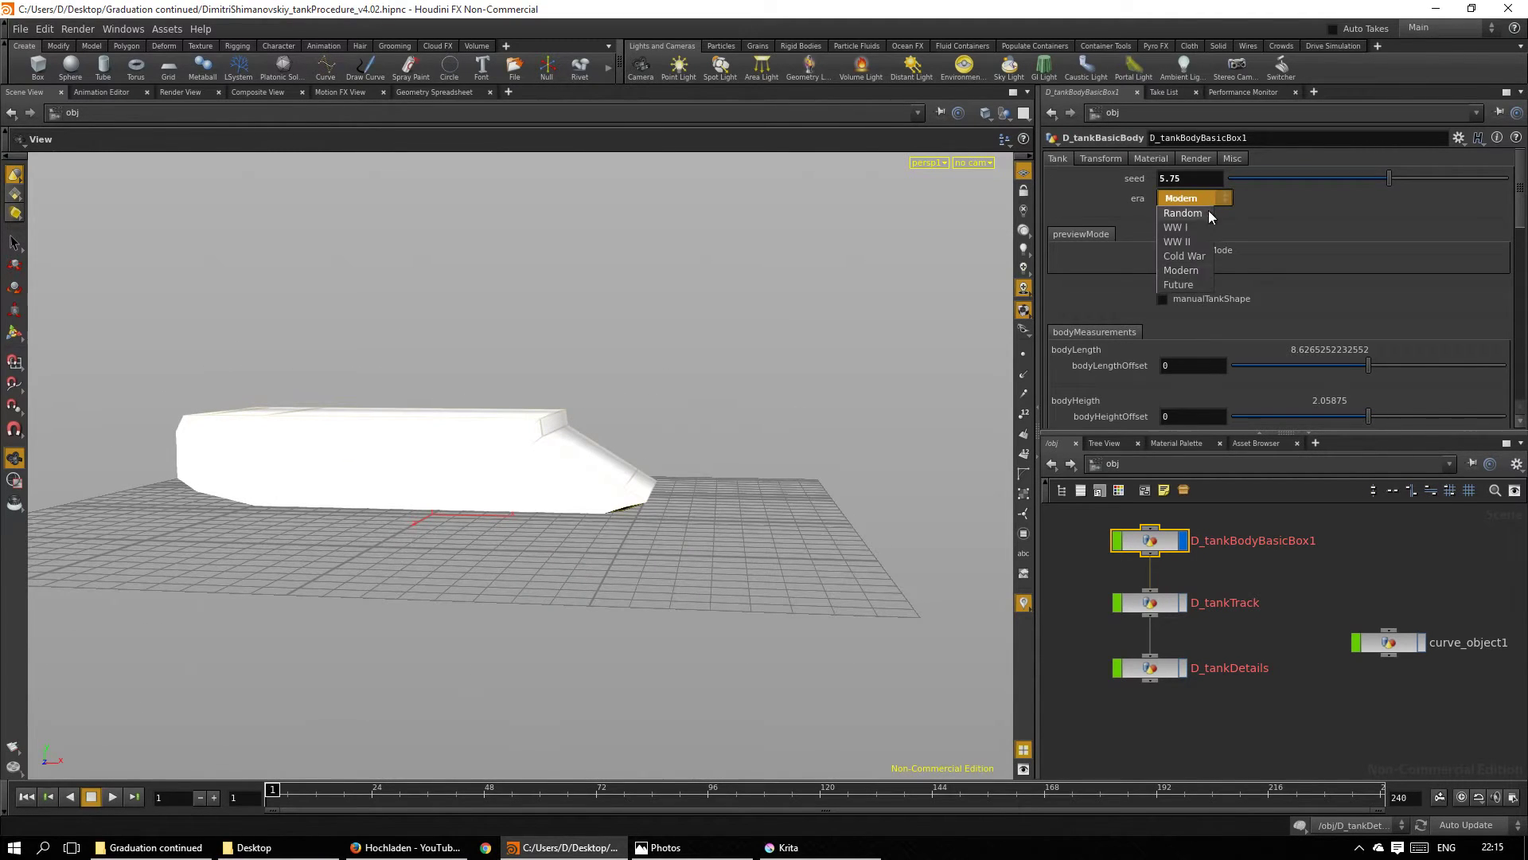
{"action": "left_click", "coordinate": [1195, 284]}
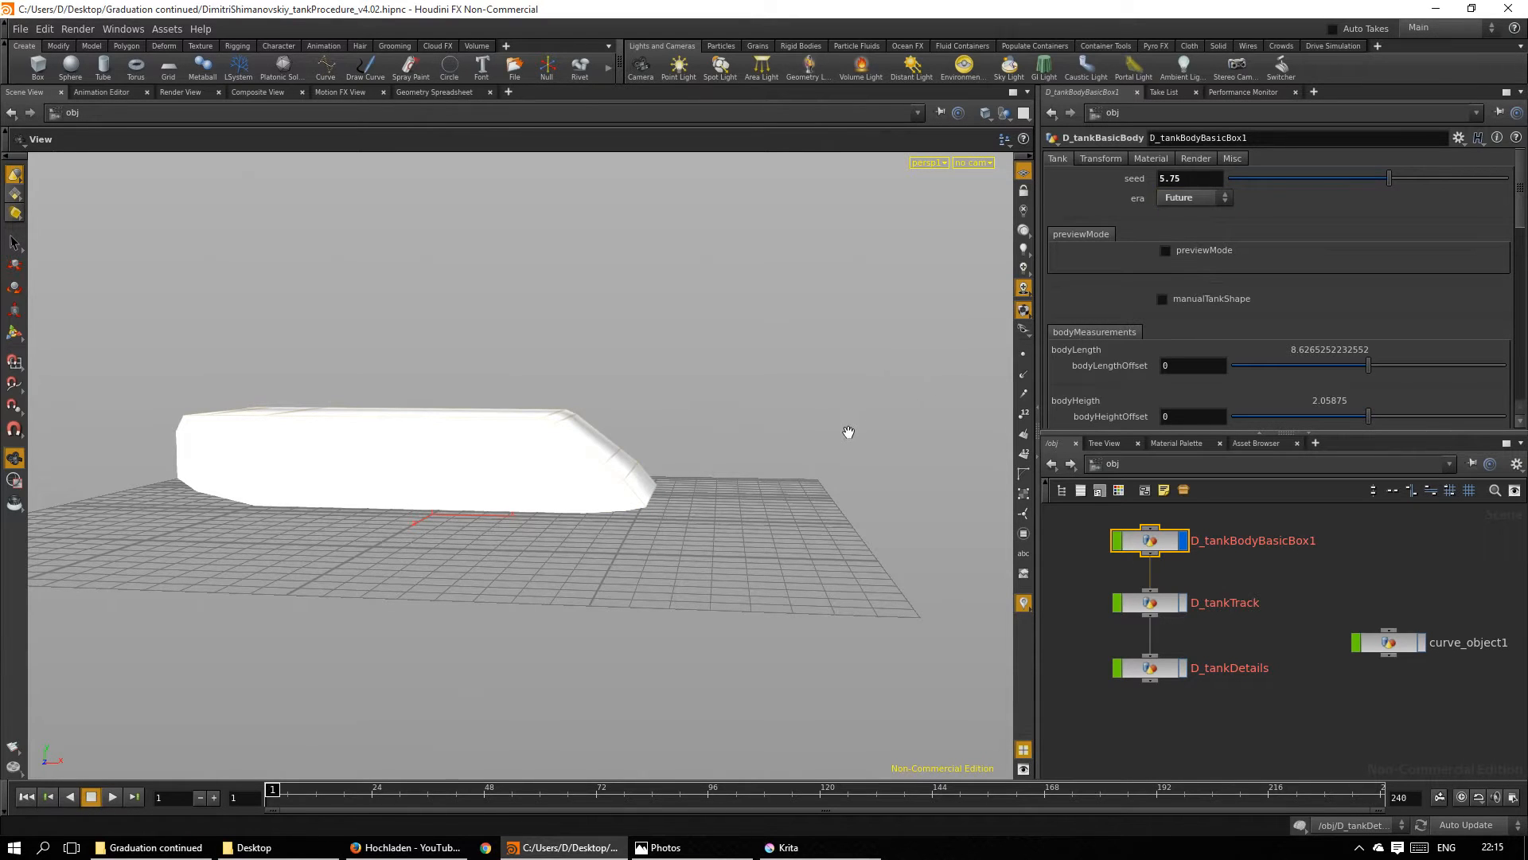
{"action": "left_click_drag", "start_coordinate": [847, 434], "coordinate": [854, 474]}
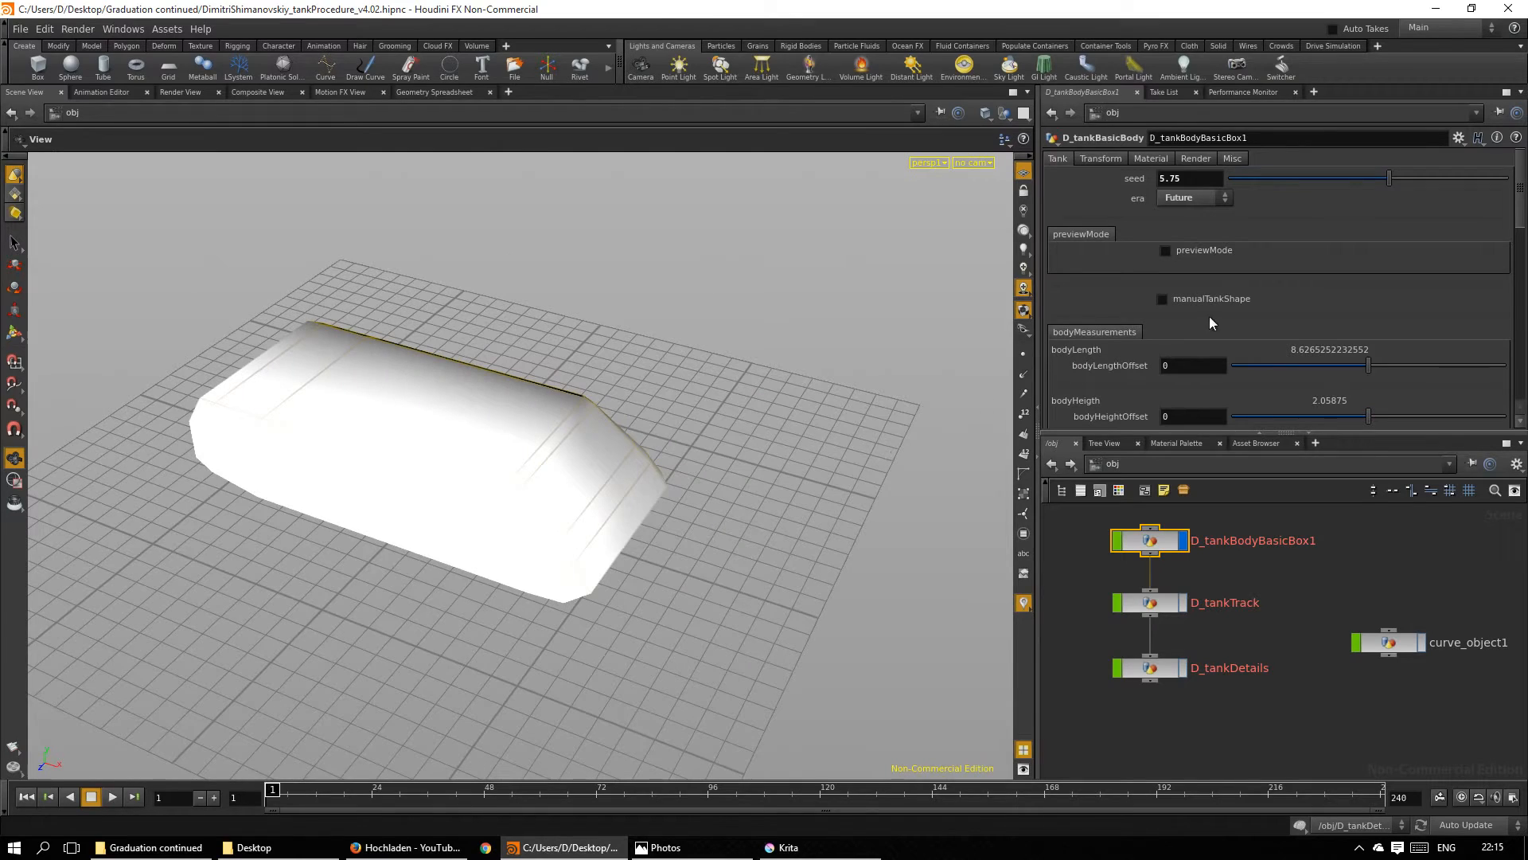
Step: Shorten the tank body with a bodyLengthOffset of -0.651
{"action": "mouse_move", "coordinate": [1369, 364]}
{"action": "left_mouse_down"}
{"action": "mouse_move", "coordinate": [1256, 365]}
{"action": "mouse_move", "coordinate": [1279, 370]}
{"action": "left_mouse_up"}
{"action": "mouse_move", "coordinate": [699, 539]}
{"action": "left_mouse_down"}
{"action": "mouse_move", "coordinate": [832, 431]}
{"action": "mouse_move", "coordinate": [840, 514]}
{"action": "mouse_move", "coordinate": [777, 547]}
{"action": "mouse_move", "coordinate": [832, 430]}
{"action": "mouse_move", "coordinate": [808, 449]}
{"action": "left_mouse_up"}
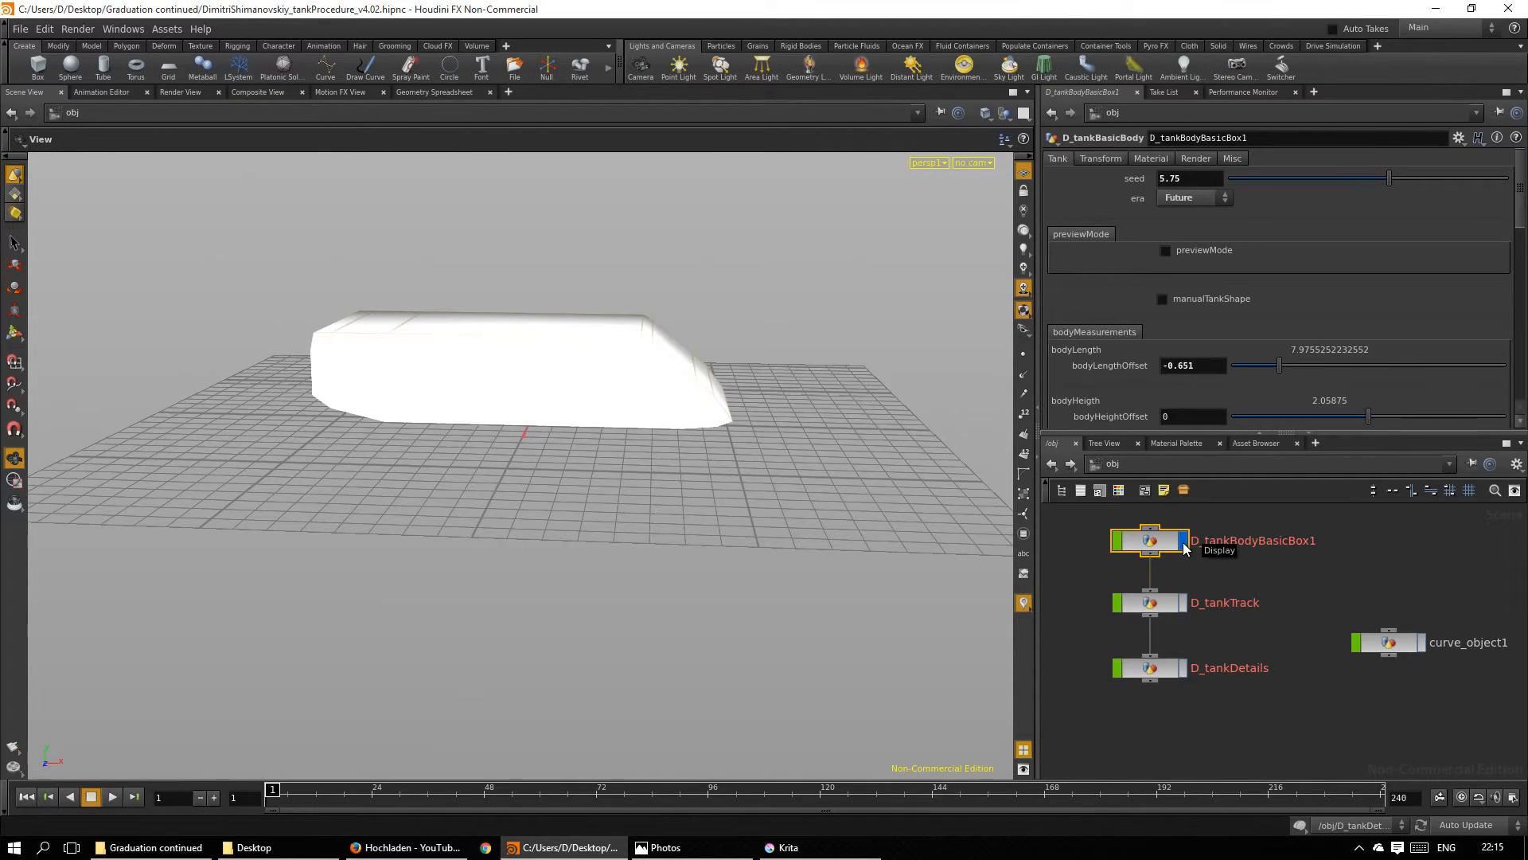
Step: Display the D_tankTrack asset instead of the body and set its seed to 2.39, viewing the row of variants
{"action": "left_click", "coordinate": [1185, 544]}
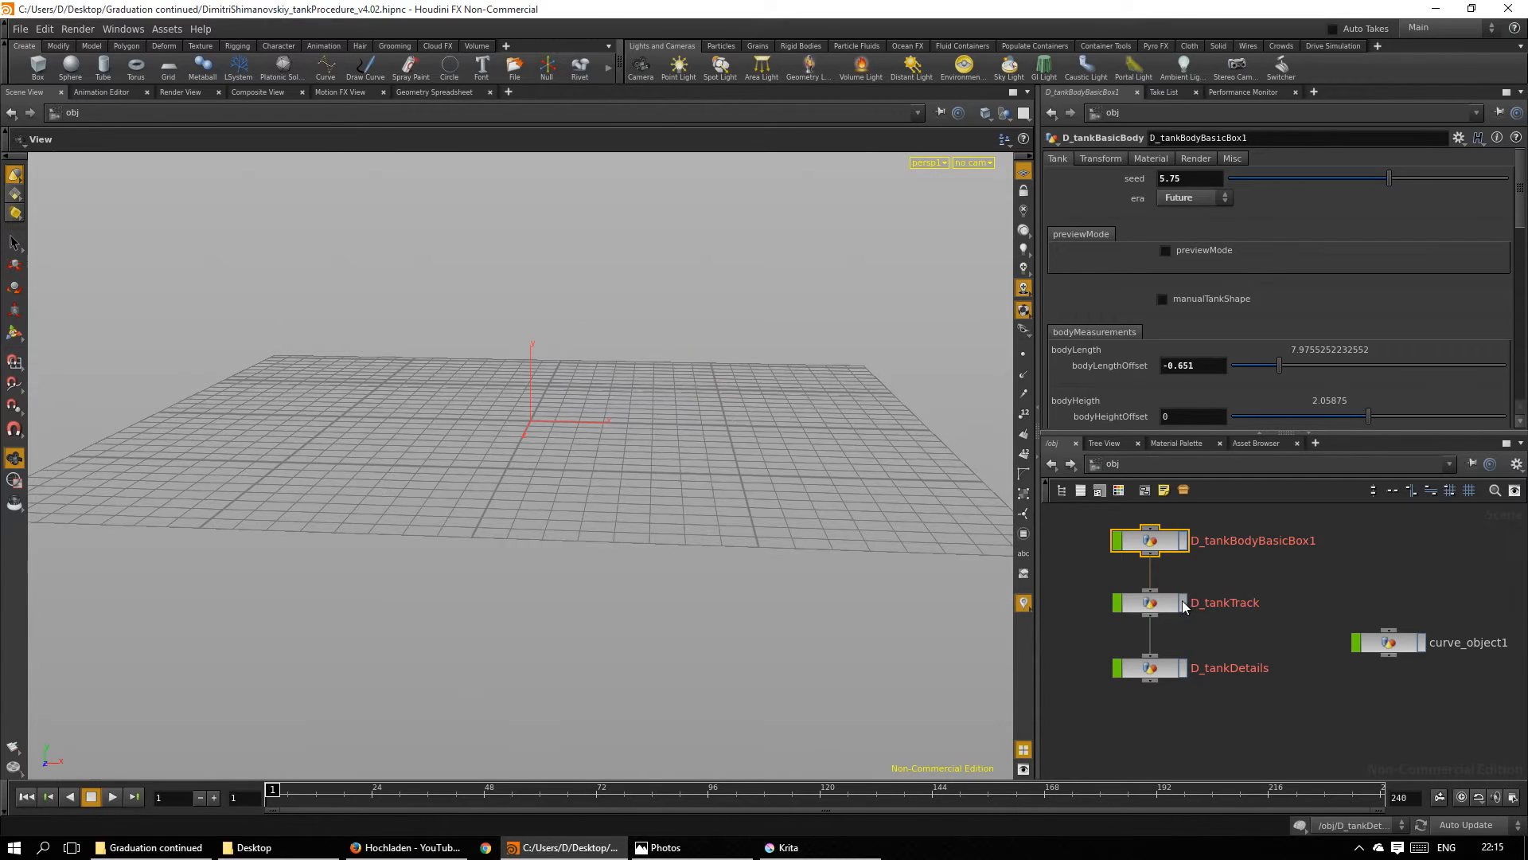
{"action": "left_click", "coordinate": [1150, 605]}
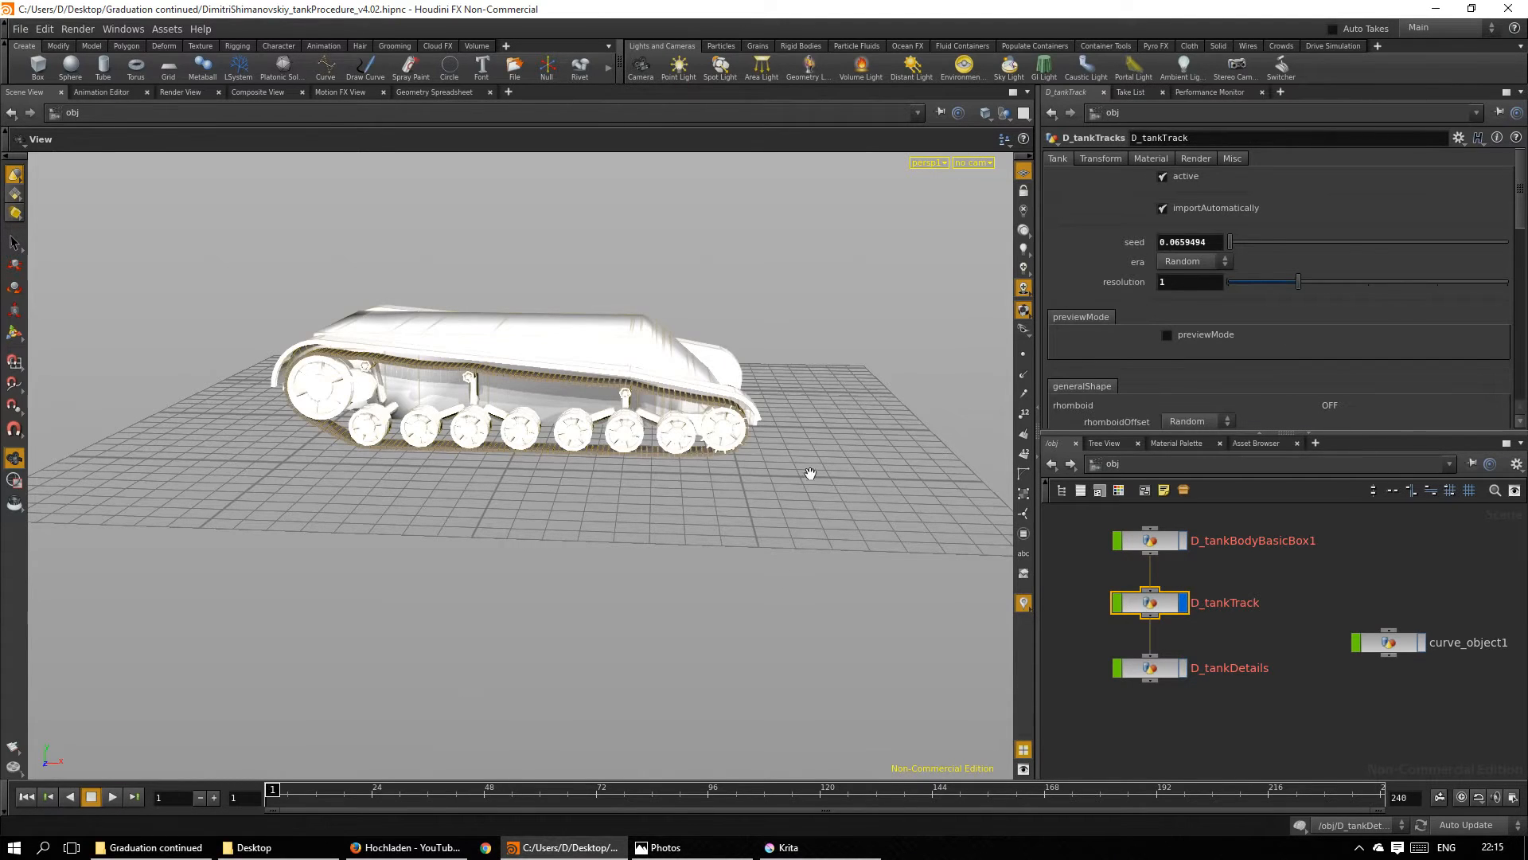
{"action": "left_click_drag", "start_coordinate": [807, 414], "coordinate": [661, 576]}
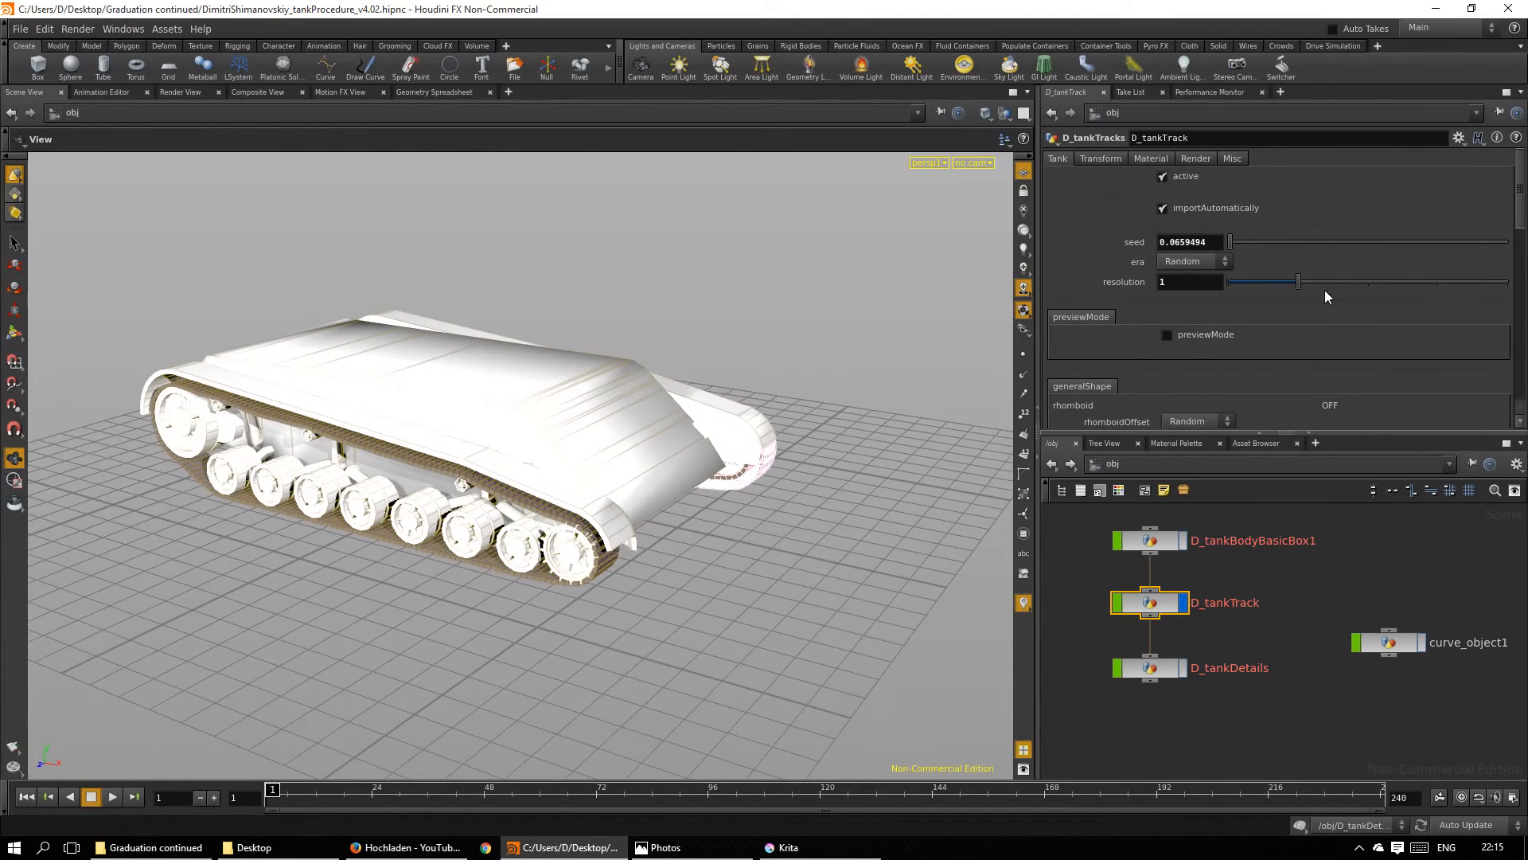
{"action": "left_click", "coordinate": [1295, 240]}
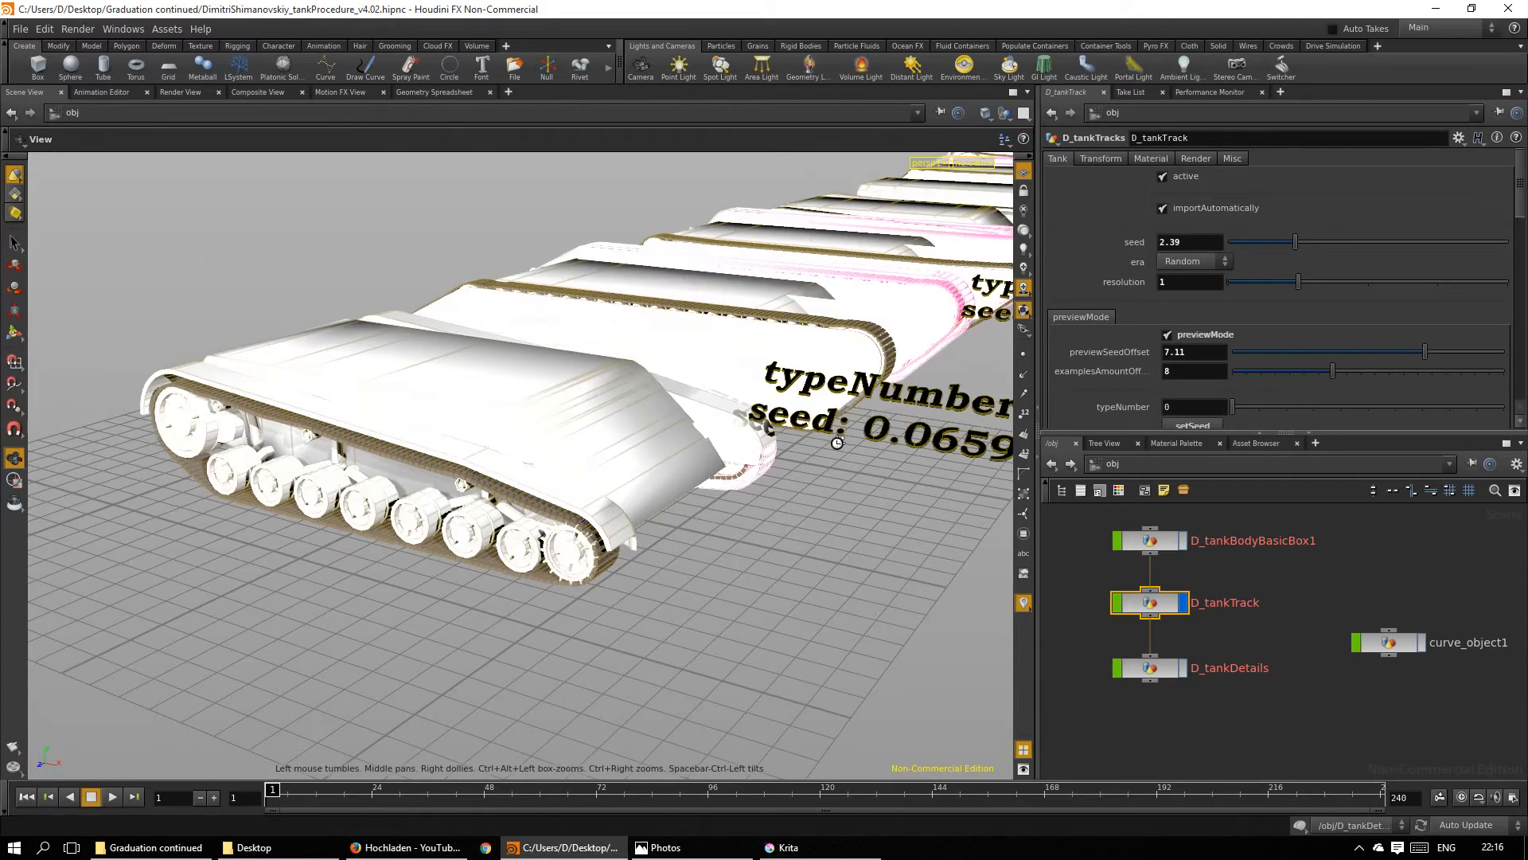
{"action": "mouse_move", "coordinate": [818, 460]}
{"action": "left_mouse_down"}
{"action": "mouse_move", "coordinate": [556, 569]}
{"action": "mouse_move", "coordinate": [641, 603]}
{"action": "left_mouse_up"}
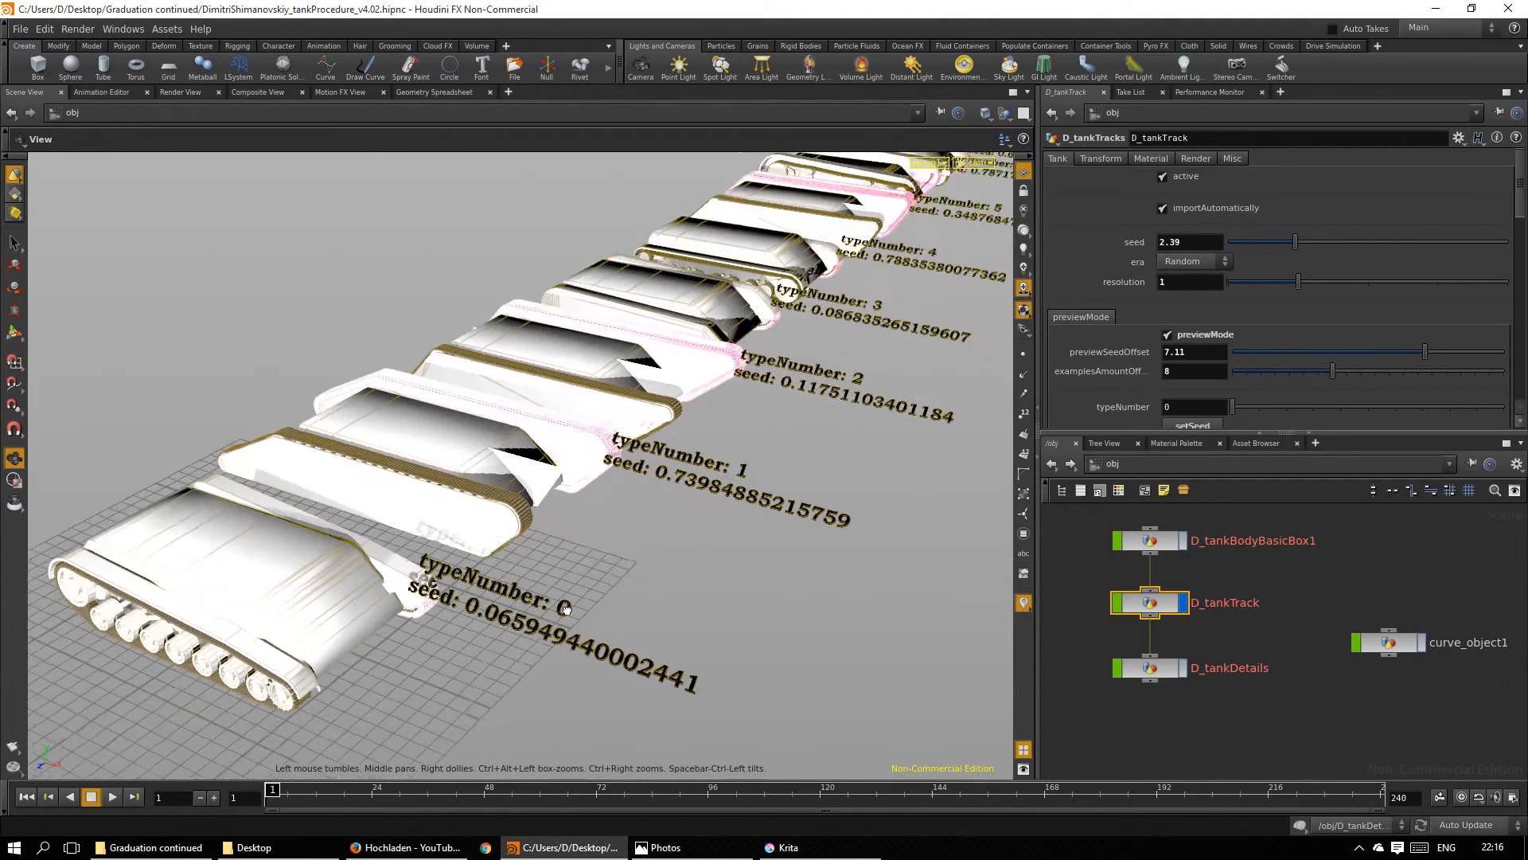
{"action": "mouse_move", "coordinate": [640, 603]}
{"action": "middle_mouse_down"}
{"action": "mouse_move", "coordinate": [410, 597]}
{"action": "mouse_move", "coordinate": [673, 454]}
{"action": "mouse_move", "coordinate": [762, 355]}
{"action": "middle_mouse_up"}
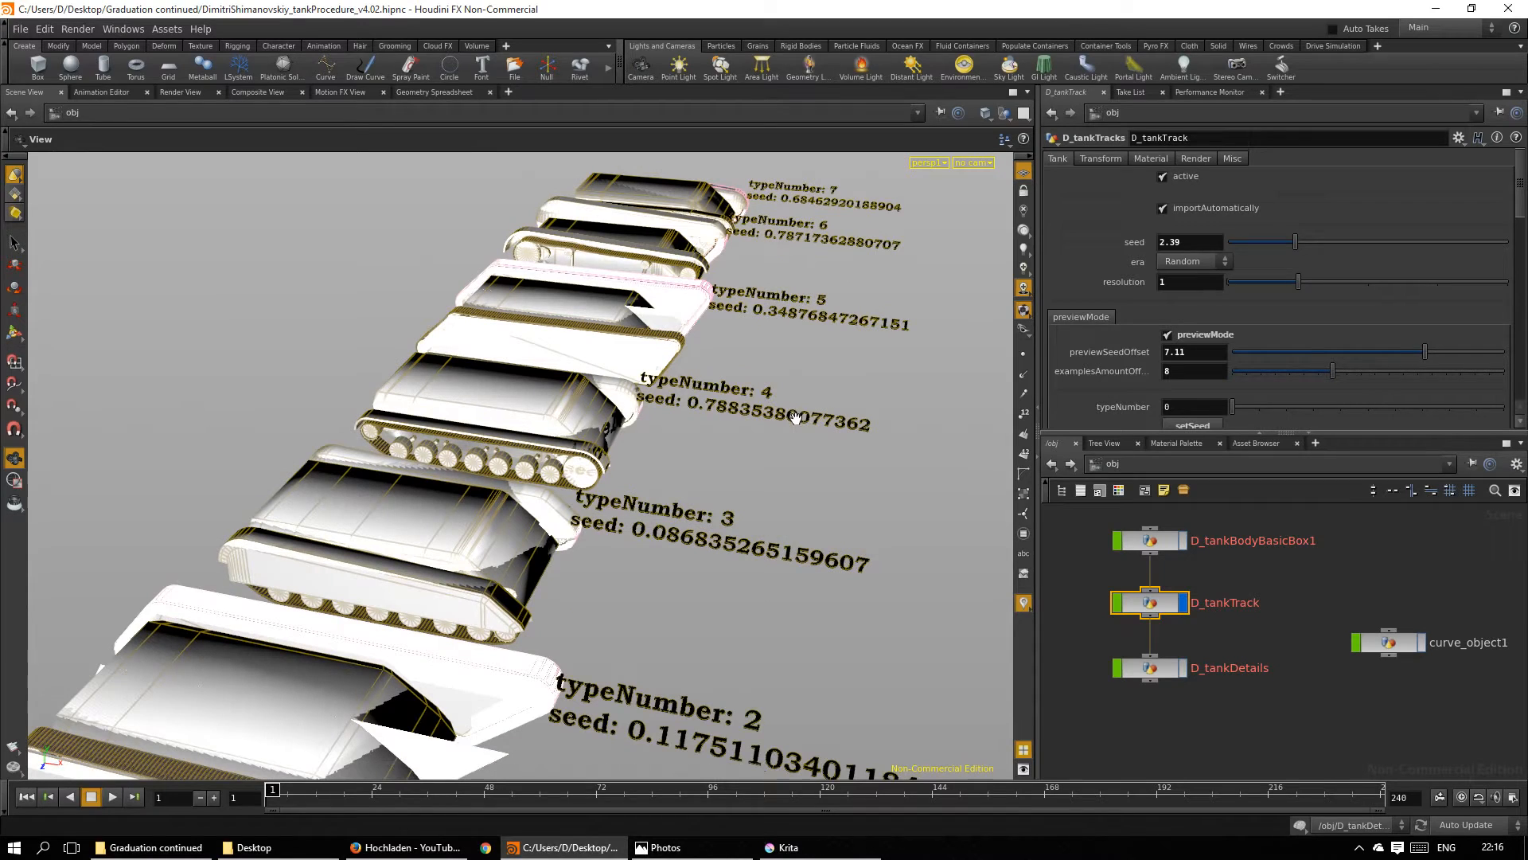
Step: Apply a preview variant's seed by its type number and turn previewMode off
{"action": "left_click", "coordinate": [1312, 406]}
{"action": "left_click", "coordinate": [1182, 426]}
{"action": "left_click", "coordinate": [1203, 335]}
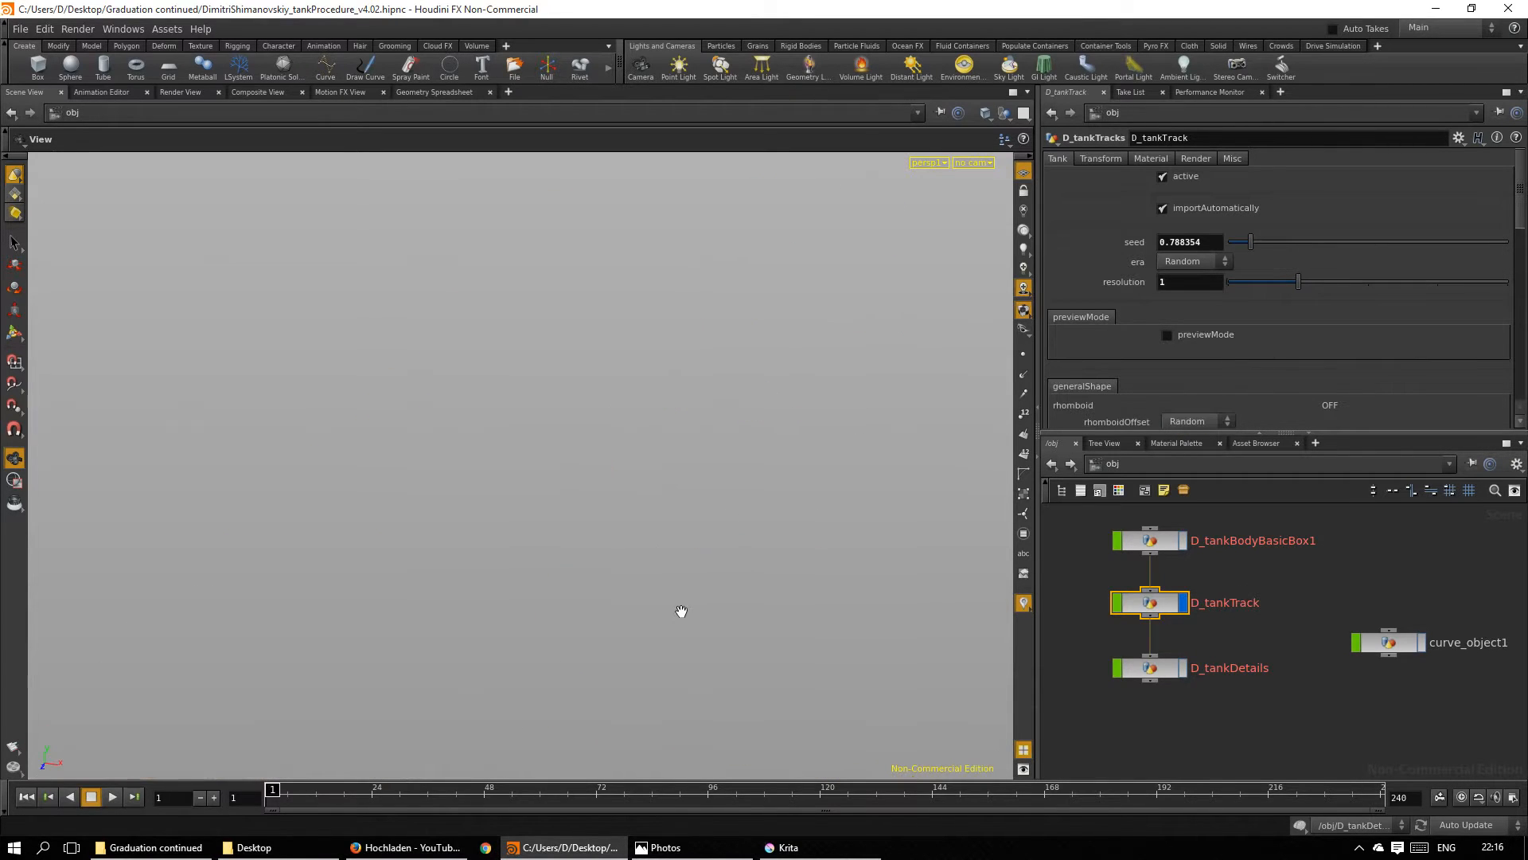
Step: Try track resolution 4 and 0, then settle on 3 for road wheels and detailed treads
{"action": "mouse_move", "coordinate": [681, 612]}
{"action": "left_mouse_down"}
{"action": "mouse_move", "coordinate": [559, 520]}
{"action": "mouse_move", "coordinate": [569, 577]}
{"action": "mouse_move", "coordinate": [607, 586]}
{"action": "mouse_move", "coordinate": [597, 543]}
{"action": "left_mouse_up"}
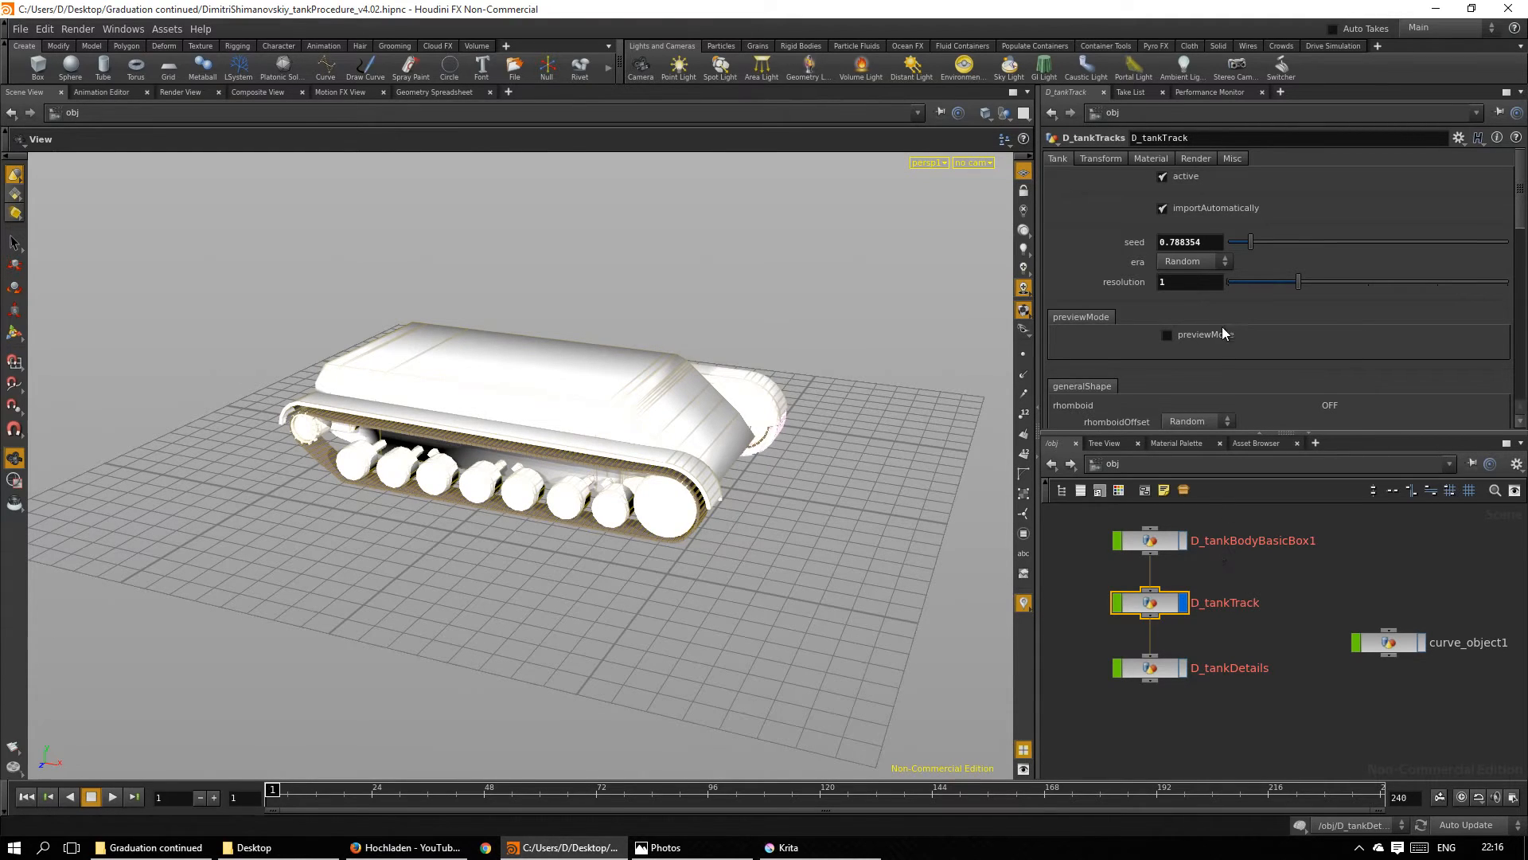
{"action": "left_click_drag", "start_coordinate": [1374, 278], "coordinate": [1493, 281]}
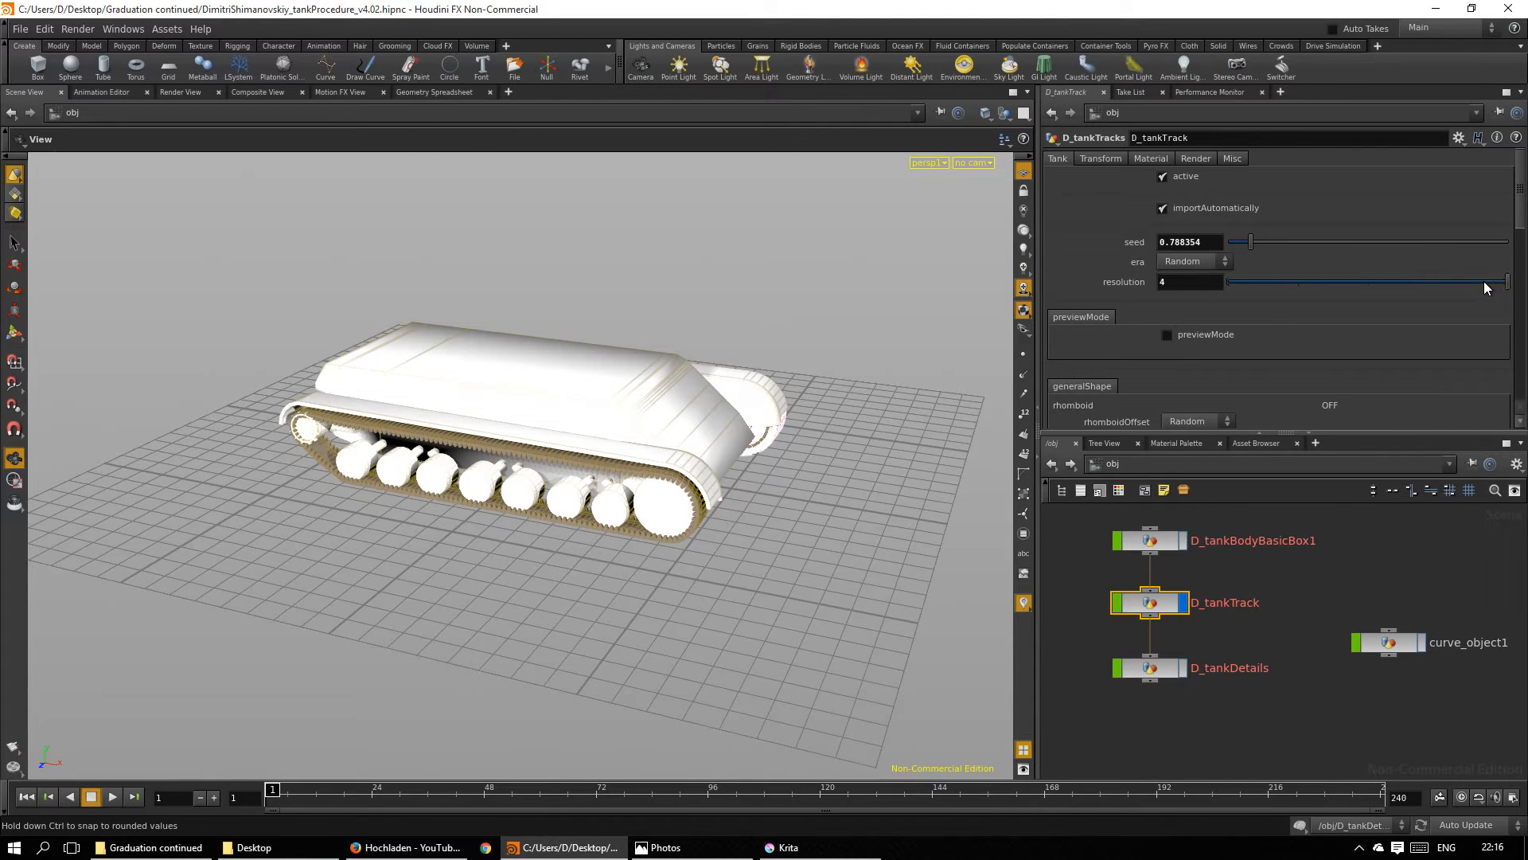
{"action": "scroll", "coordinate": [764, 521], "scroll_direction": "up", "scroll_amount": 3}
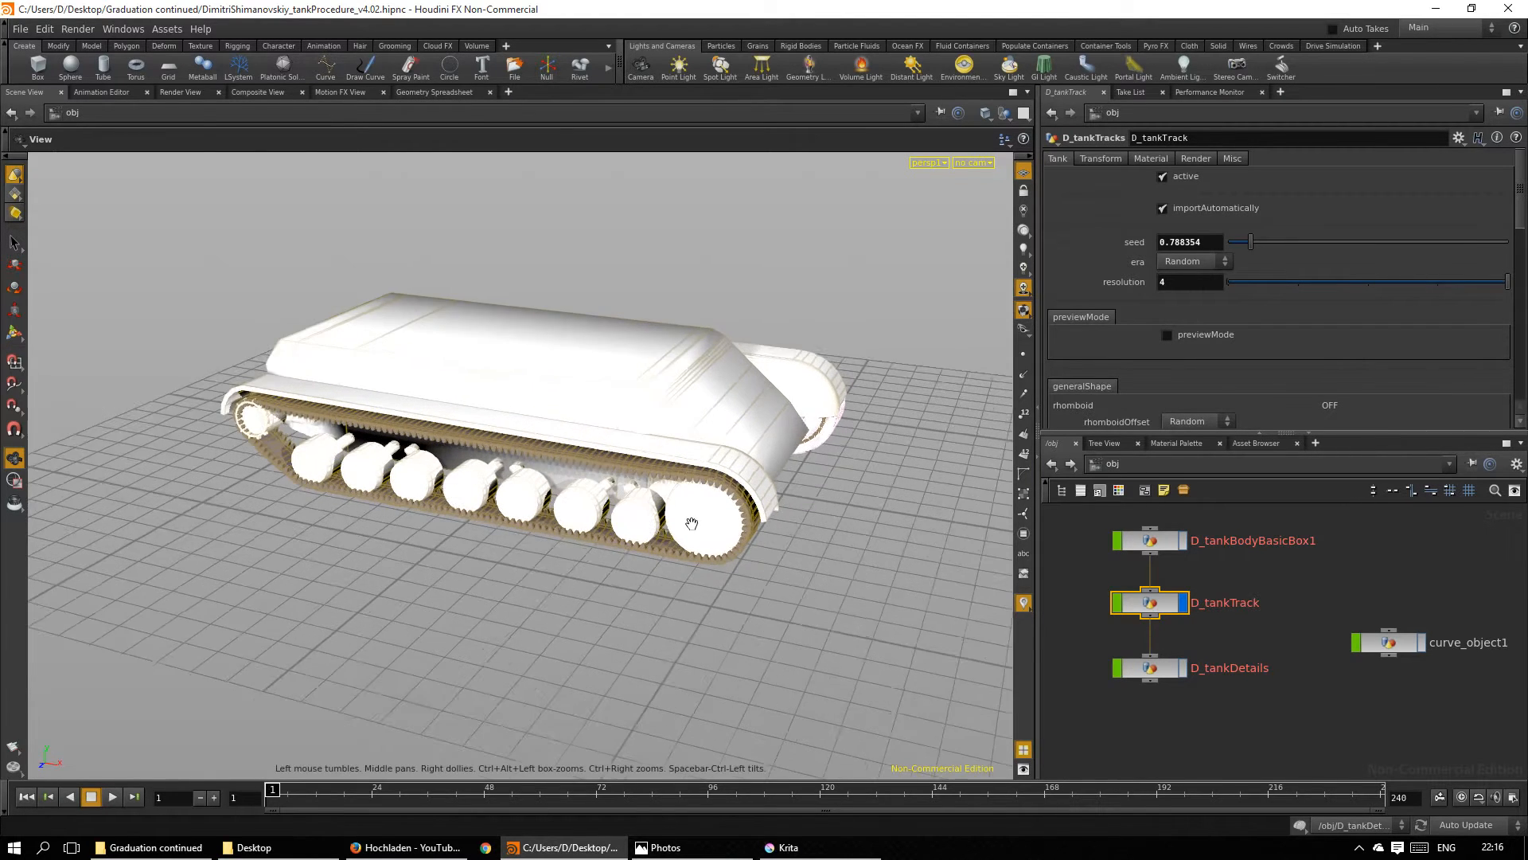
{"action": "scroll", "coordinate": [741, 526], "scroll_direction": "up", "scroll_amount": 3}
{"action": "scroll", "coordinate": [717, 533], "scroll_direction": "up", "scroll_amount": 4}
{"action": "scroll", "coordinate": [700, 538], "scroll_direction": "down", "scroll_amount": 2}
{"action": "scroll", "coordinate": [698, 538], "scroll_direction": "down", "scroll_amount": 2}
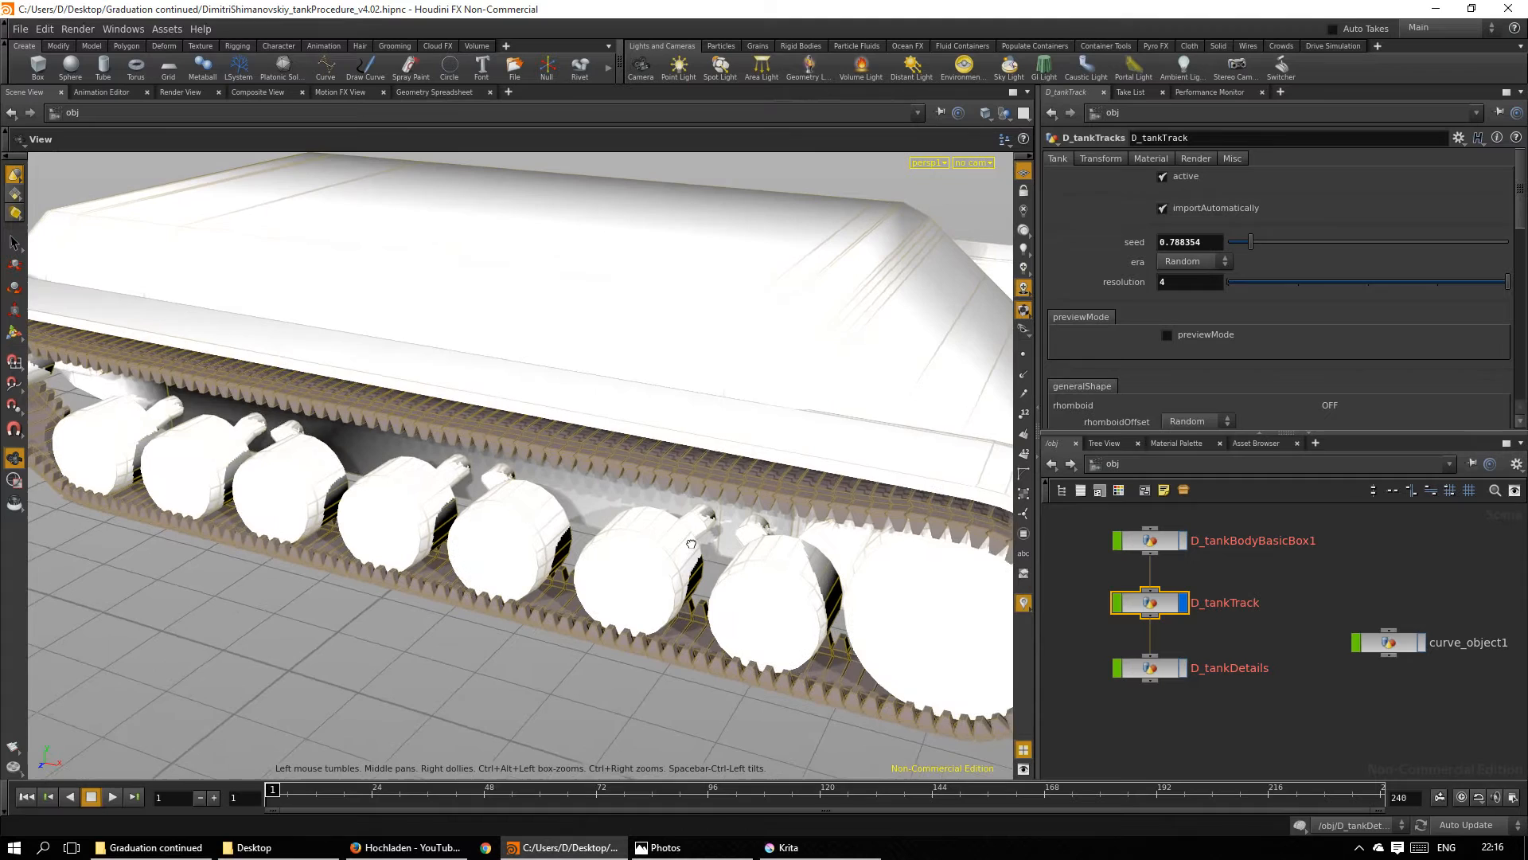
{"action": "scroll", "coordinate": [695, 539], "scroll_direction": "down", "scroll_amount": 2}
{"action": "scroll", "coordinate": [690, 542], "scroll_direction": "down", "scroll_amount": 3}
{"action": "scroll", "coordinate": [690, 543], "scroll_direction": "down", "scroll_amount": 3}
{"action": "left_click_drag", "start_coordinate": [691, 543], "coordinate": [924, 462]}
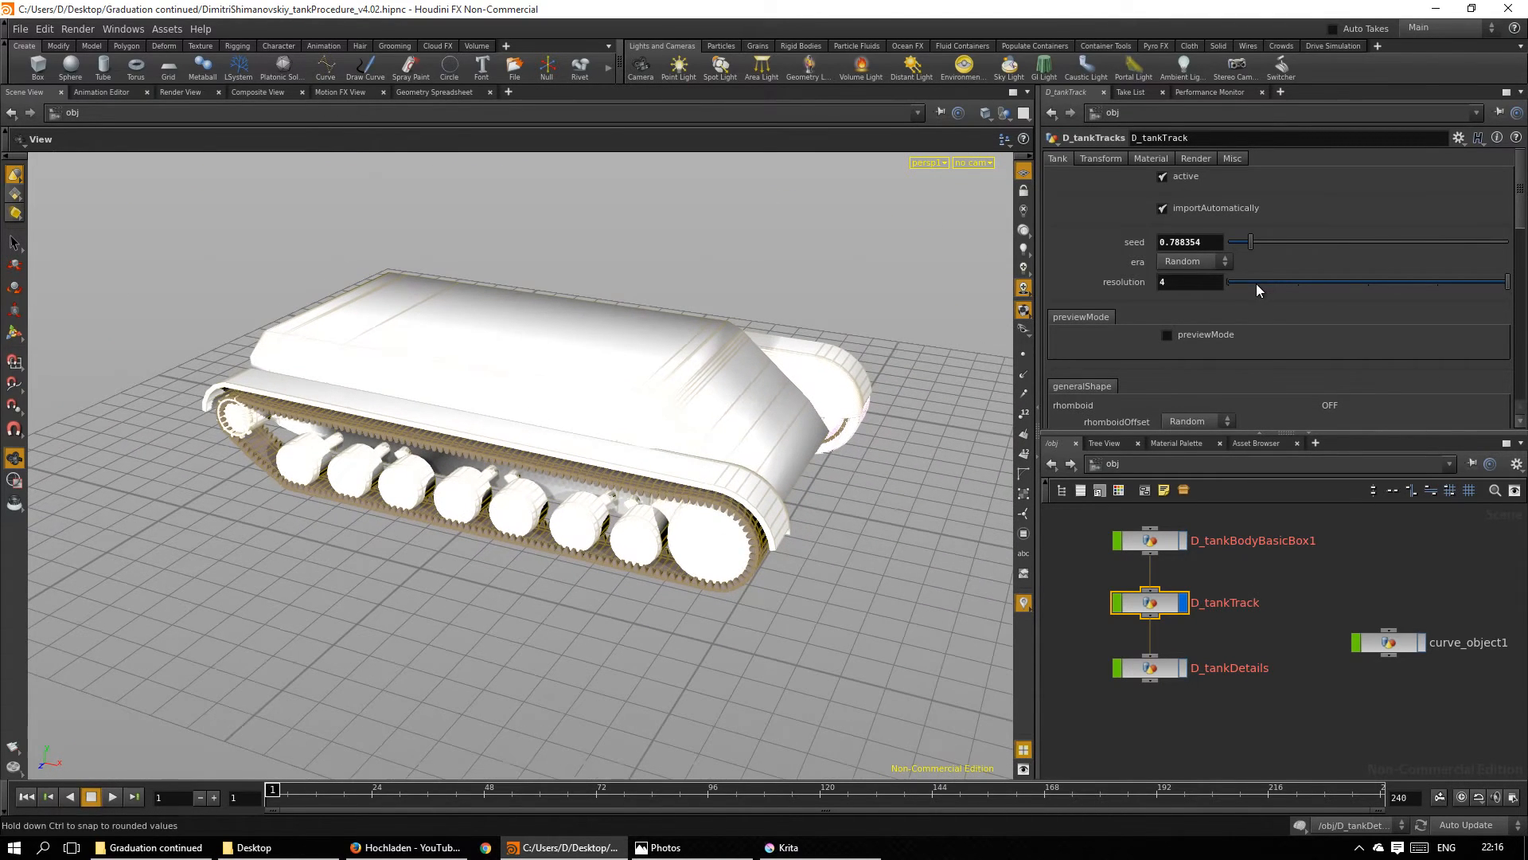
{"action": "left_click", "coordinate": [1233, 283]}
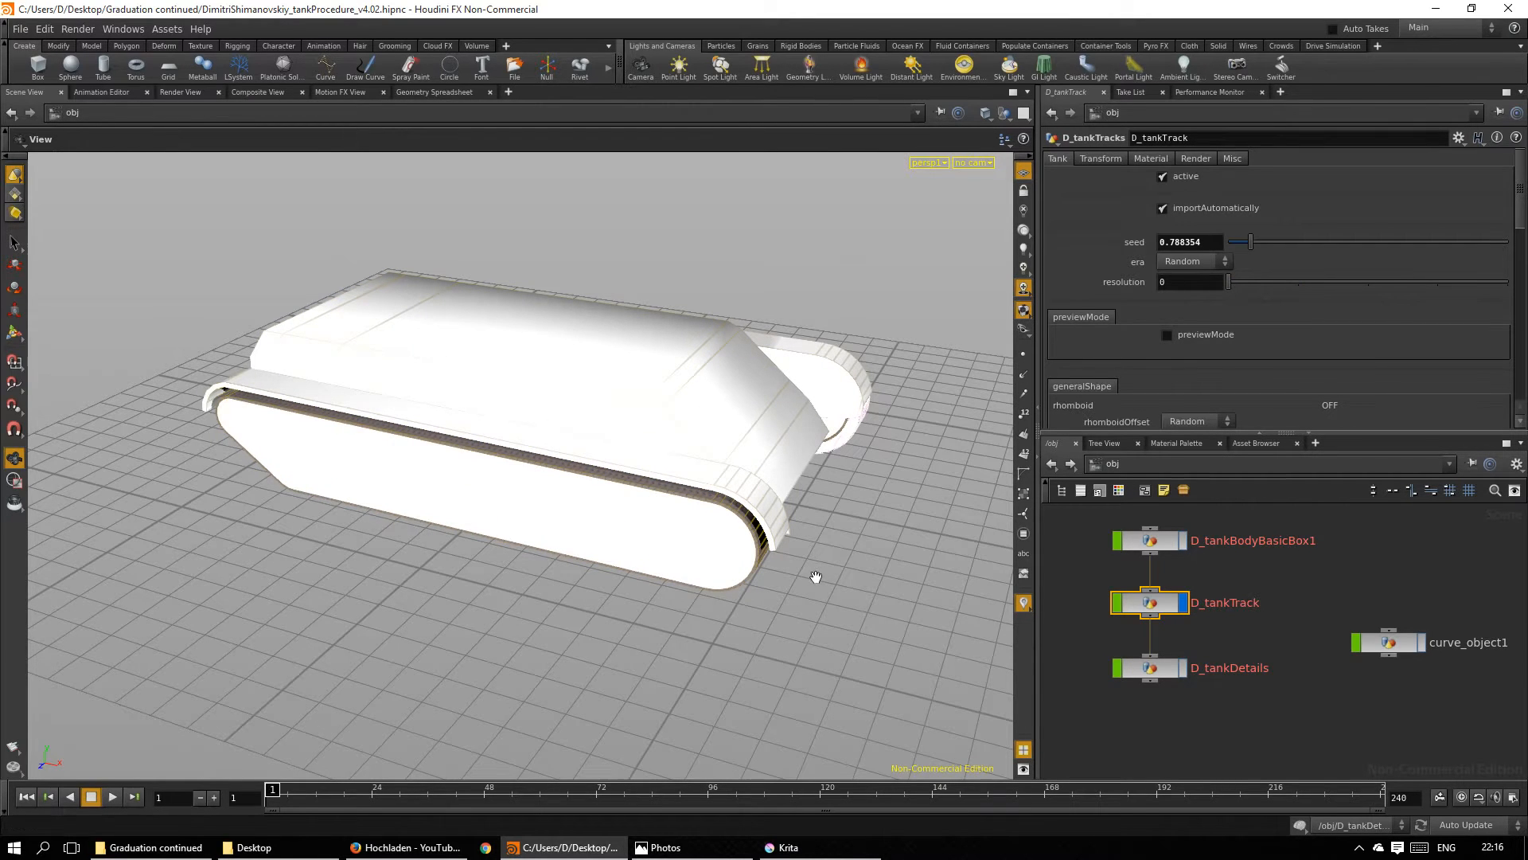
{"action": "mouse_move", "coordinate": [710, 612]}
{"action": "left_mouse_down"}
{"action": "mouse_move", "coordinate": [641, 539]}
{"action": "mouse_move", "coordinate": [665, 556]}
{"action": "mouse_move", "coordinate": [812, 573]}
{"action": "mouse_move", "coordinate": [905, 564]}
{"action": "mouse_move", "coordinate": [724, 608]}
{"action": "mouse_move", "coordinate": [683, 601]}
{"action": "left_mouse_up"}
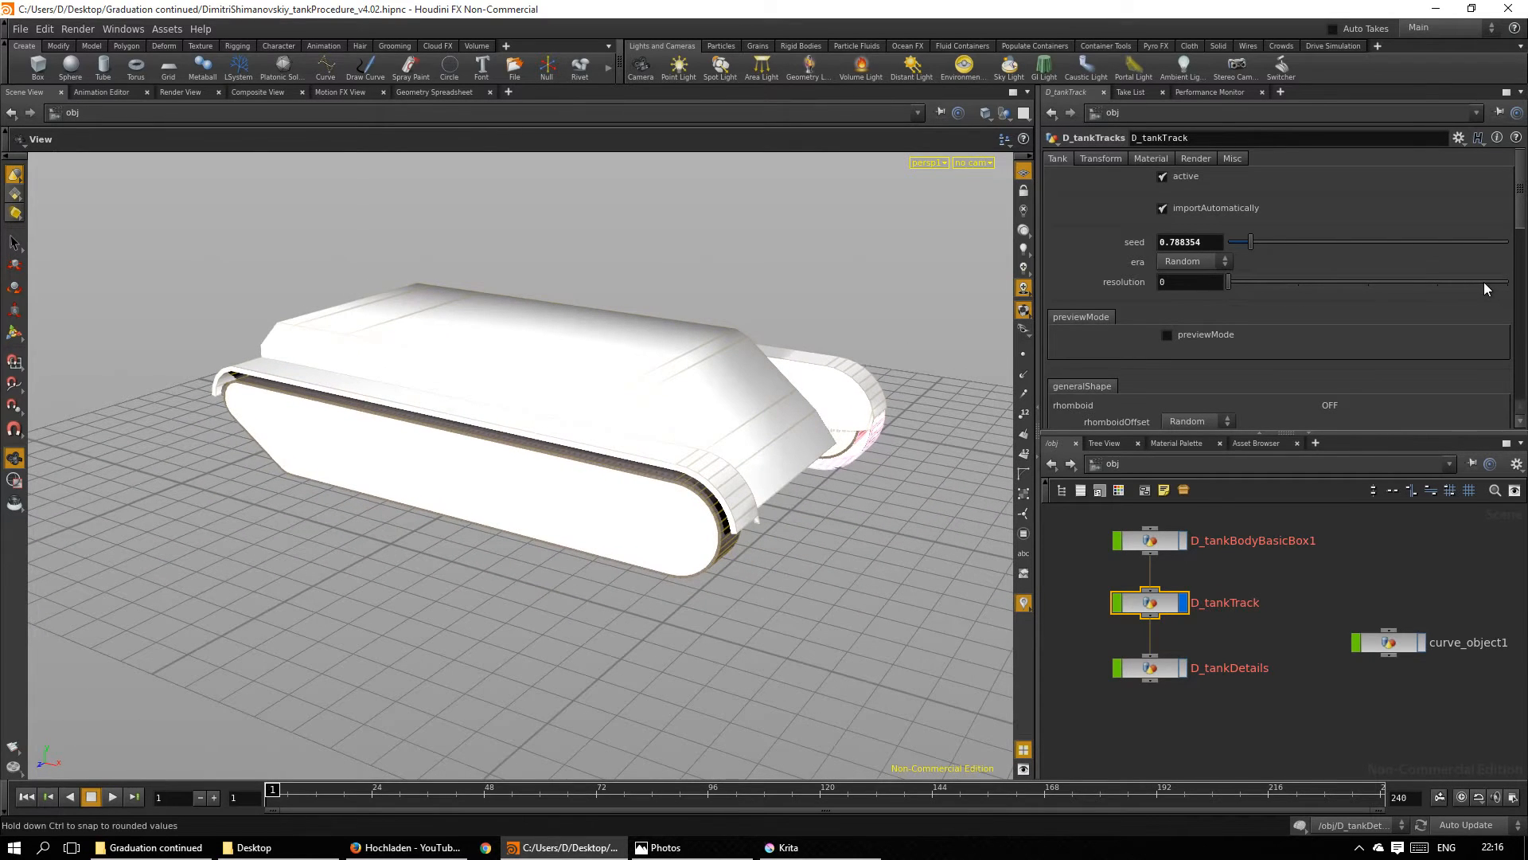
{"action": "left_click_drag", "start_coordinate": [1381, 291], "coordinate": [1437, 283]}
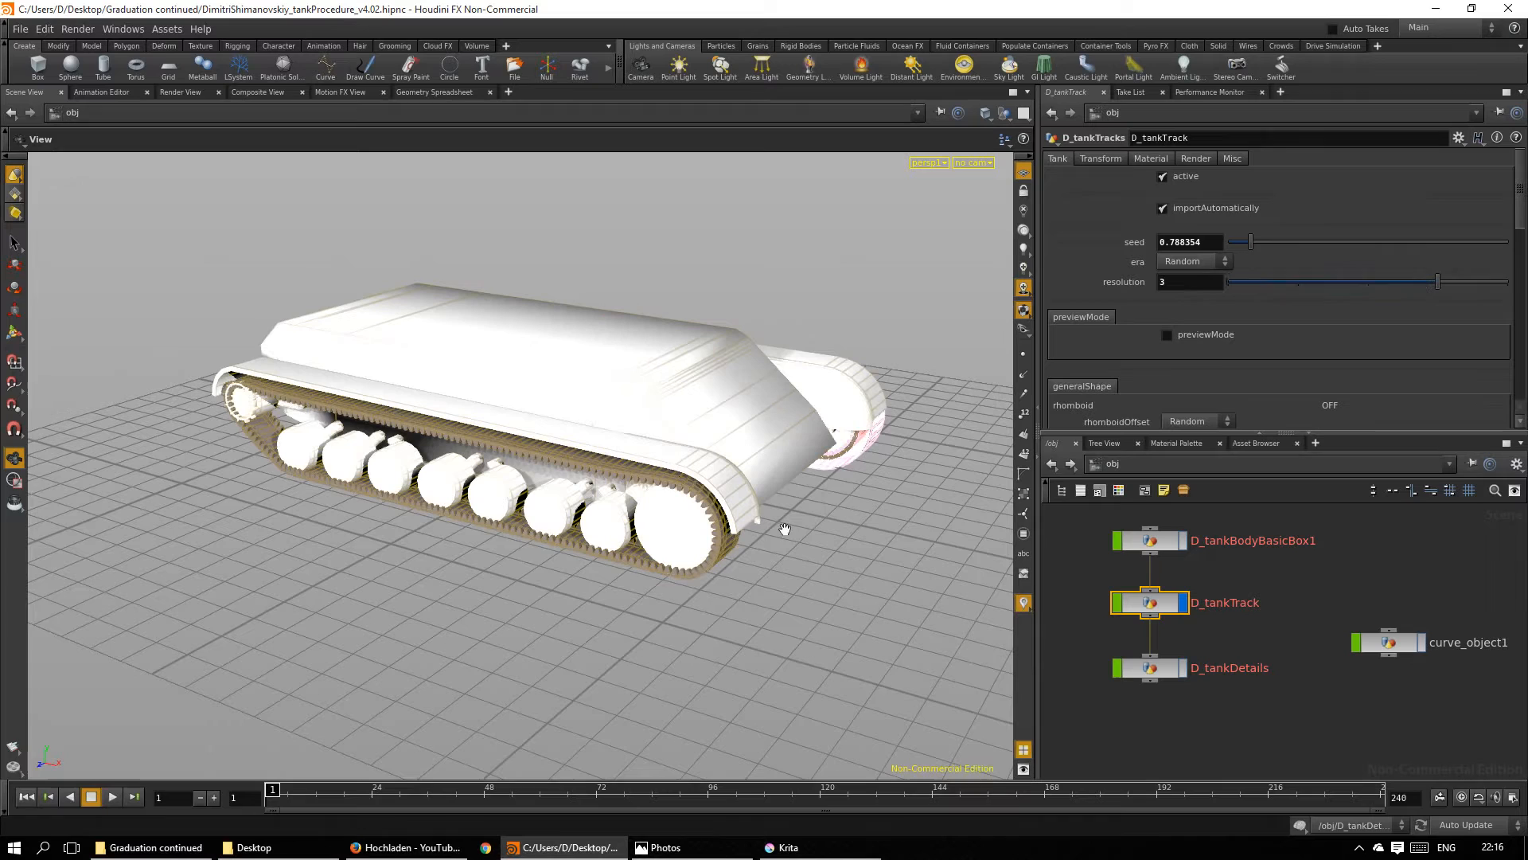
{"action": "left_click_drag", "start_coordinate": [734, 578], "coordinate": [802, 589]}
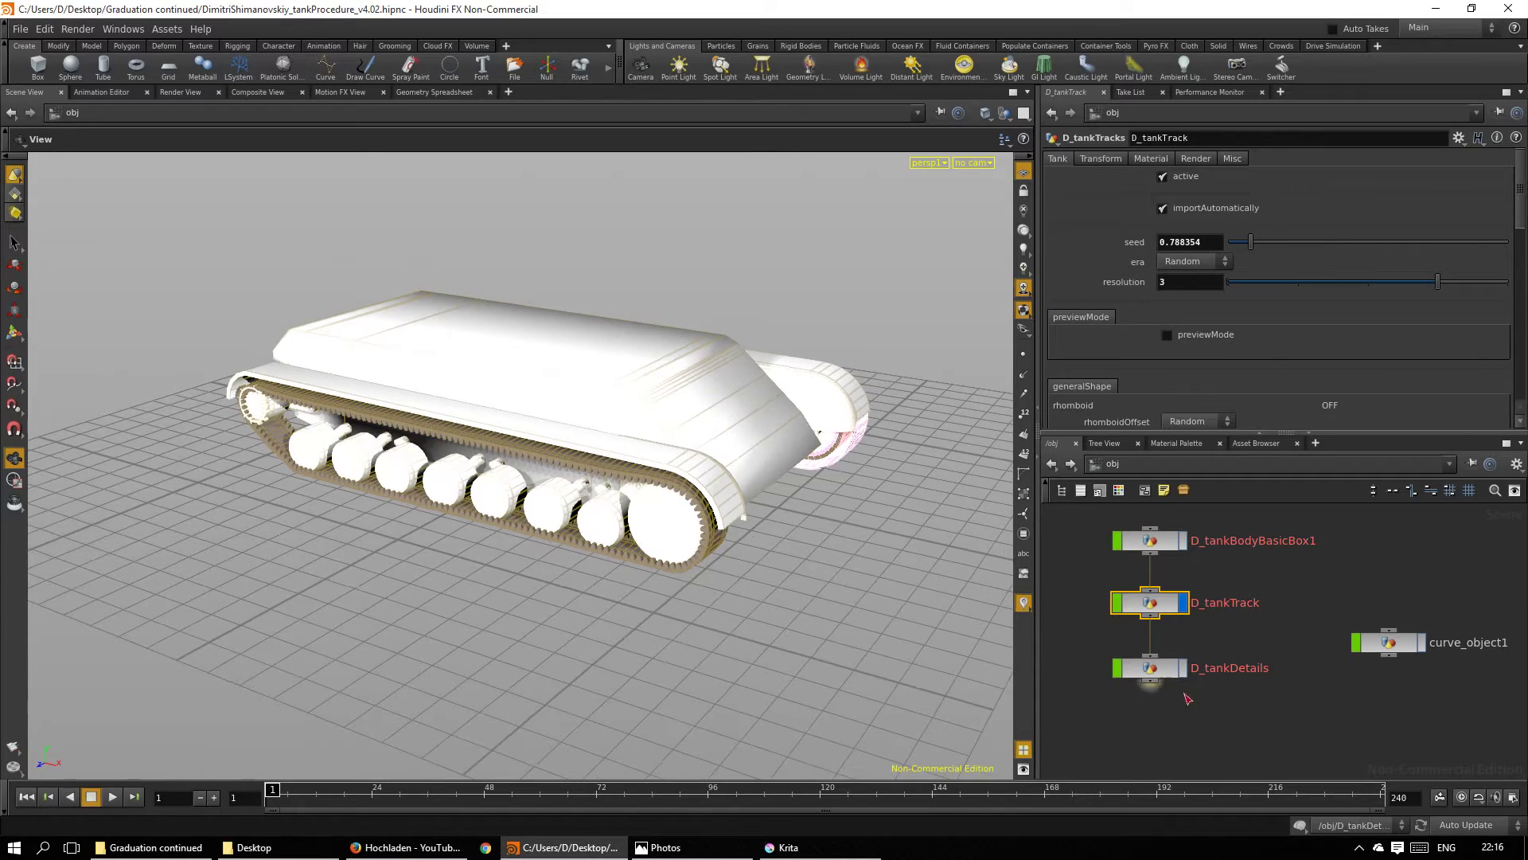
Step: Display the D_tankDetails result and inspect the full detailed tank from several angles
{"action": "left_click", "coordinate": [1185, 604]}
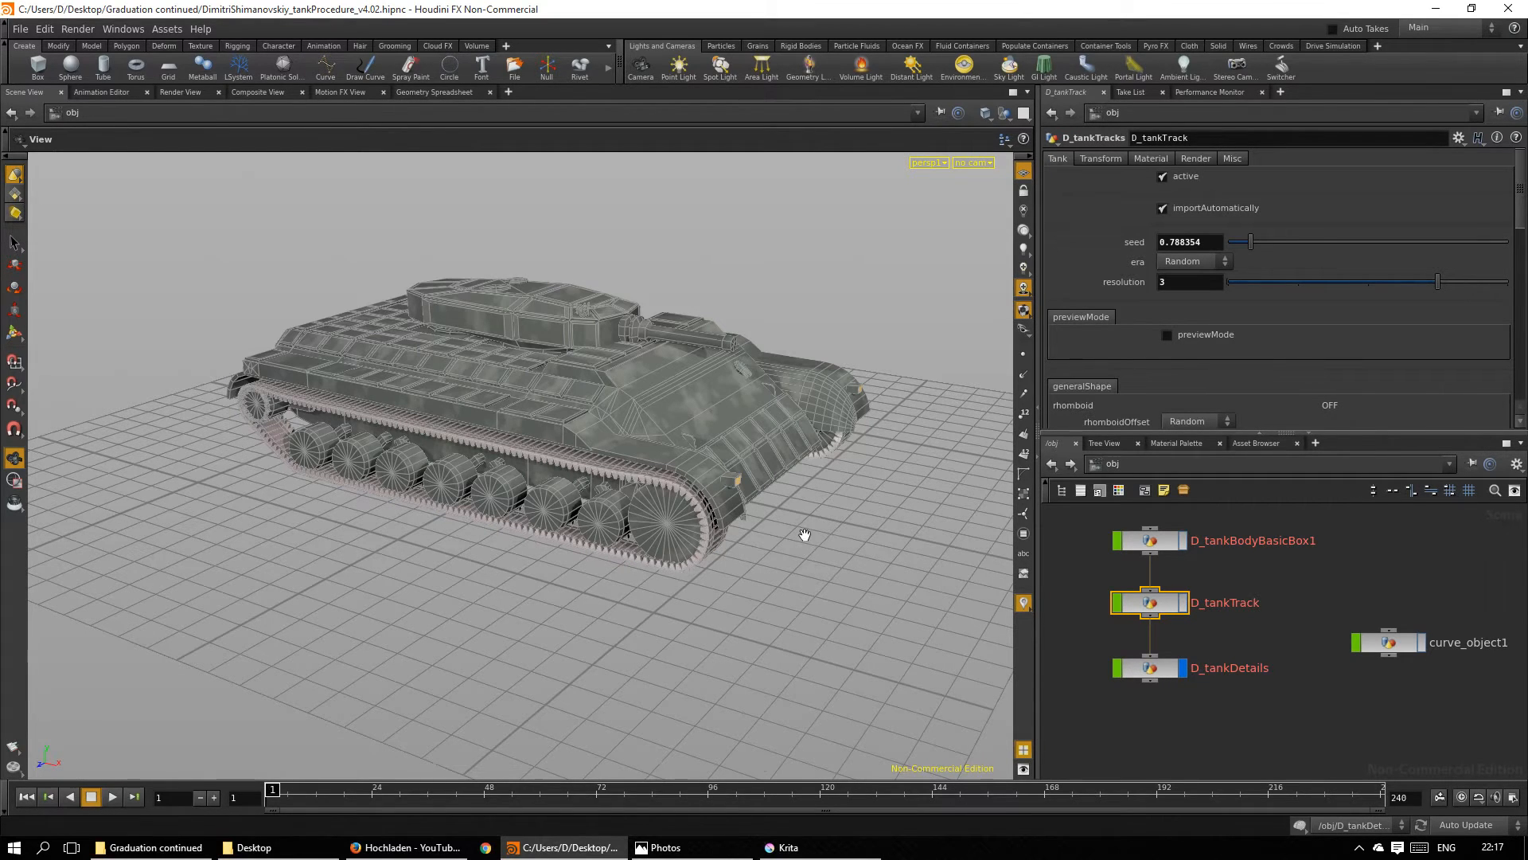
{"action": "mouse_move", "coordinate": [805, 534]}
{"action": "left_mouse_down"}
{"action": "mouse_move", "coordinate": [743, 618]}
{"action": "mouse_move", "coordinate": [630, 438]}
{"action": "left_mouse_up"}
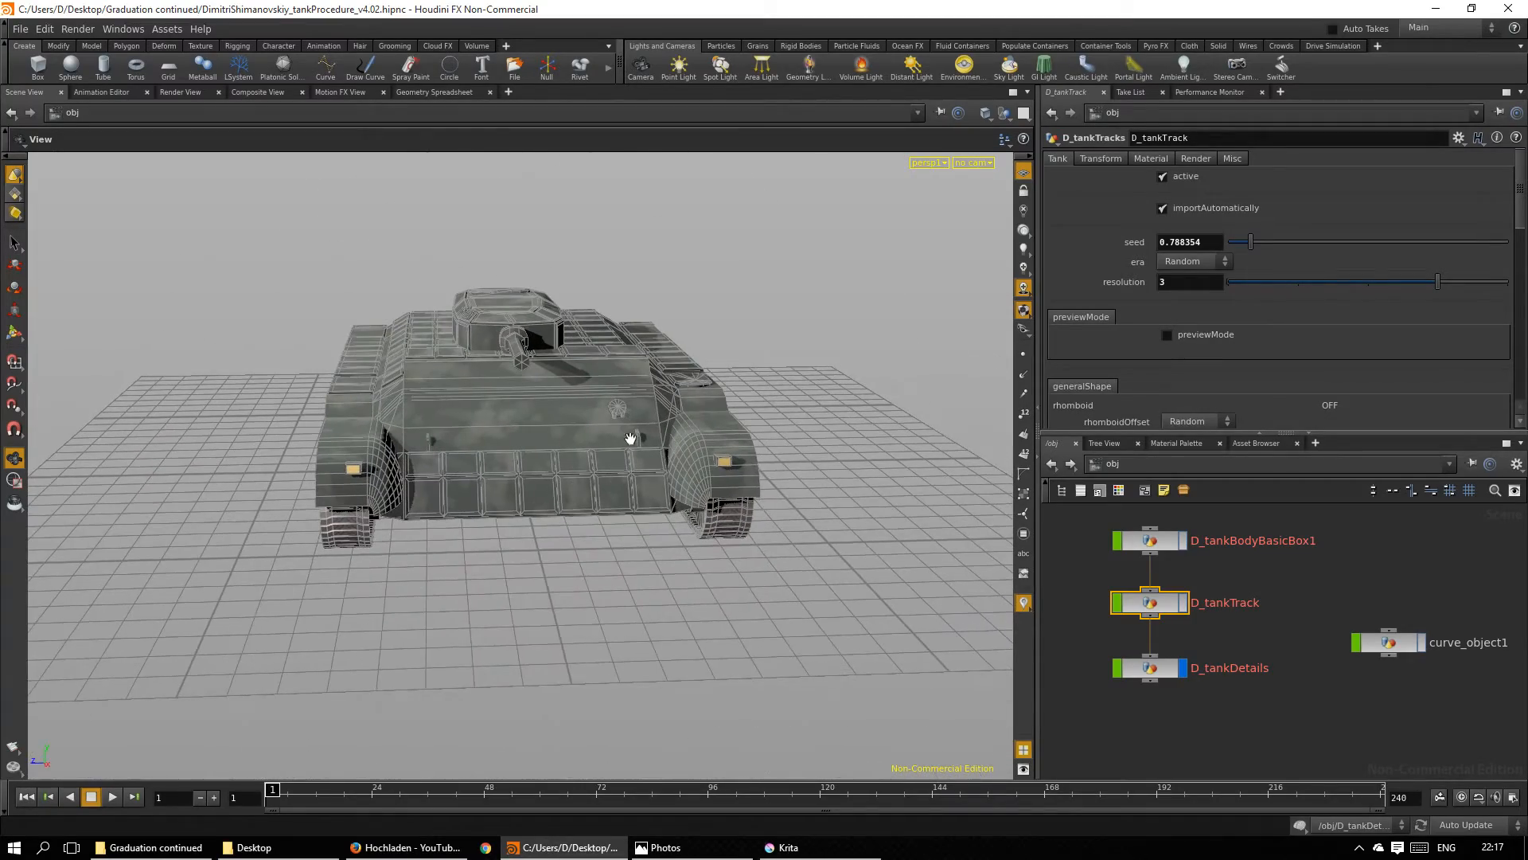
{"action": "mouse_move", "coordinate": [581, 529]}
{"action": "left_mouse_down"}
{"action": "mouse_move", "coordinate": [1009, 490]}
{"action": "mouse_move", "coordinate": [698, 543]}
{"action": "left_mouse_up"}
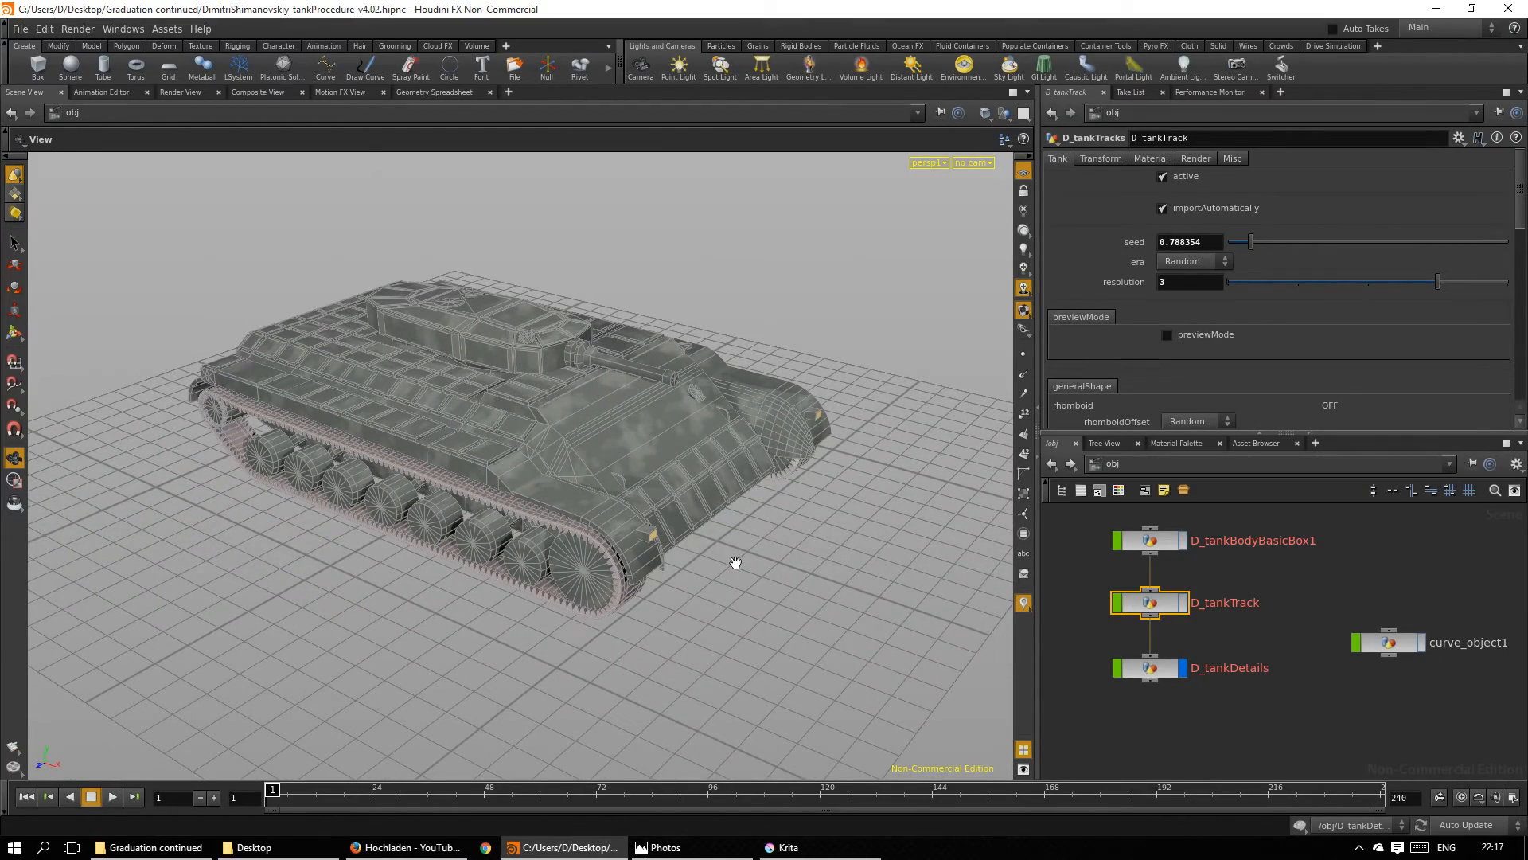
{"action": "left_click_drag", "start_coordinate": [737, 563], "coordinate": [831, 519]}
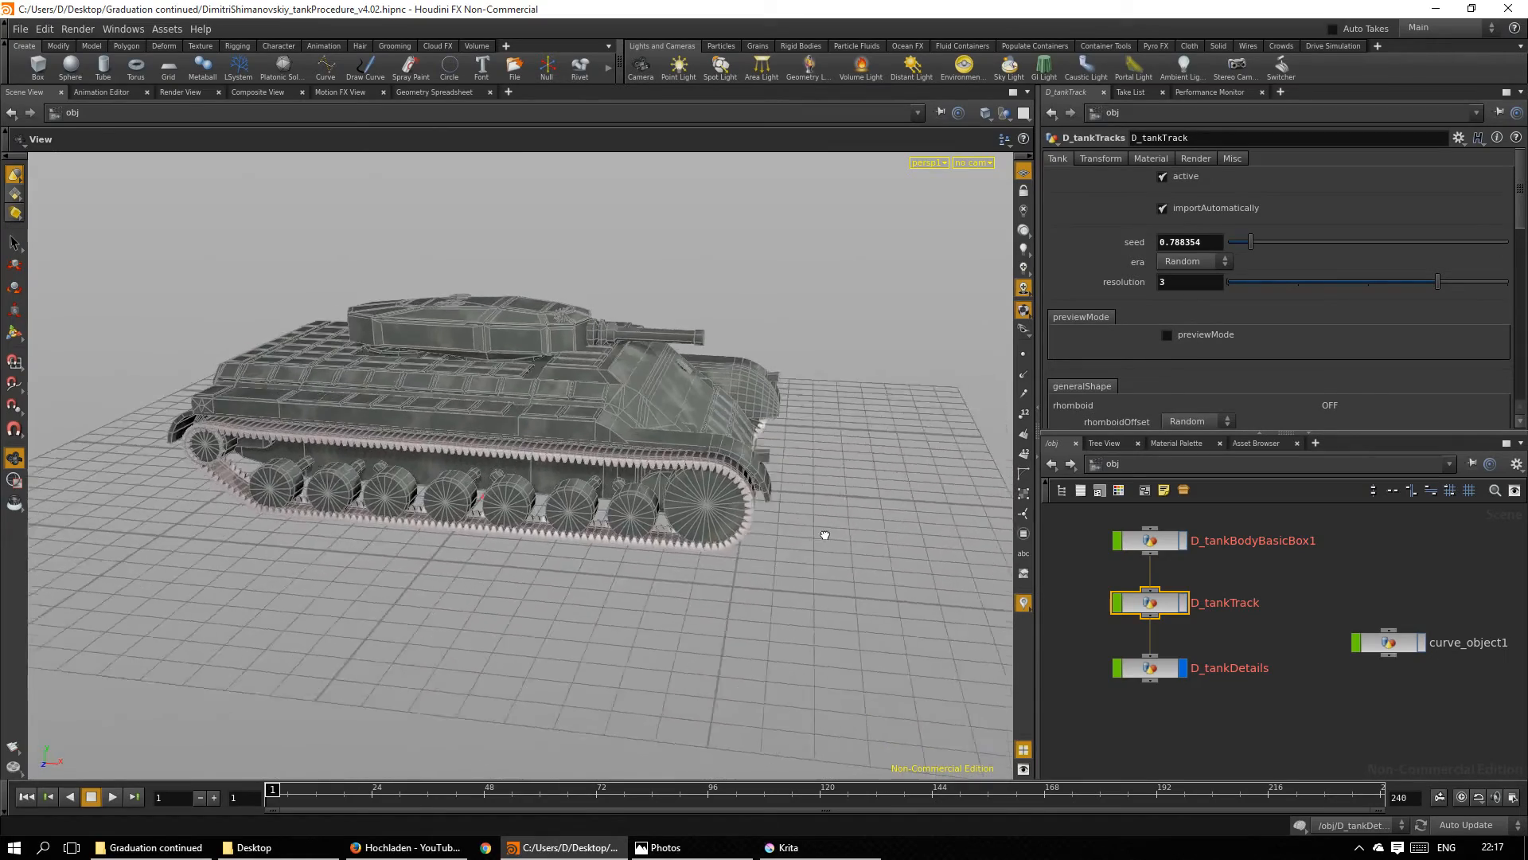
{"action": "mouse_move", "coordinate": [832, 518]}
{"action": "left_mouse_down"}
{"action": "mouse_move", "coordinate": [743, 583]}
{"action": "mouse_move", "coordinate": [864, 581]}
{"action": "left_mouse_up"}
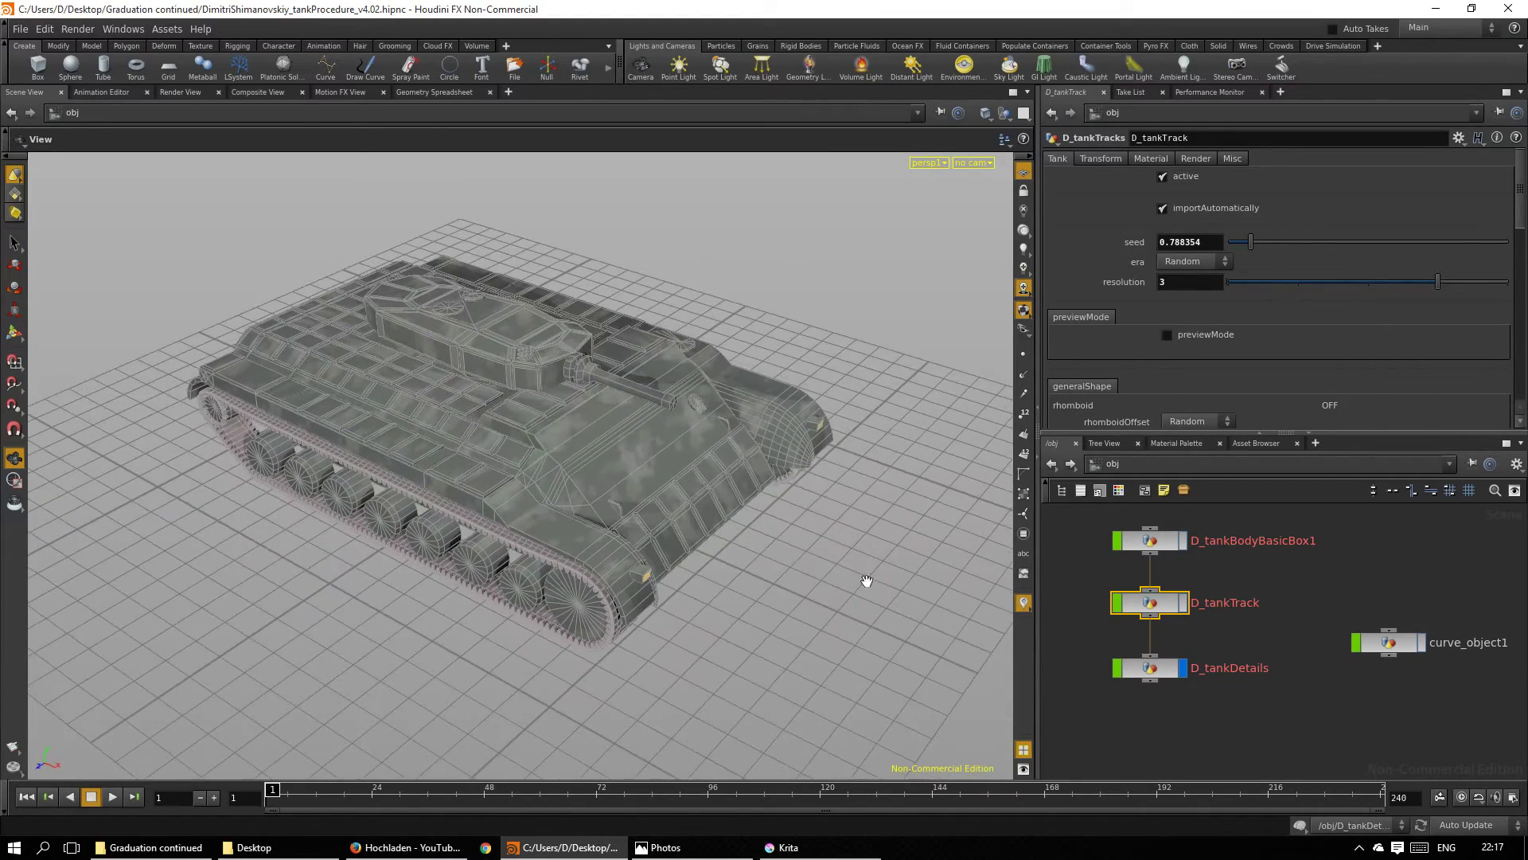
Step: Select D_tankDetails and view its labelled row of preview variants with a 4.74 seed offset
{"action": "left_click", "coordinate": [1161, 670]}
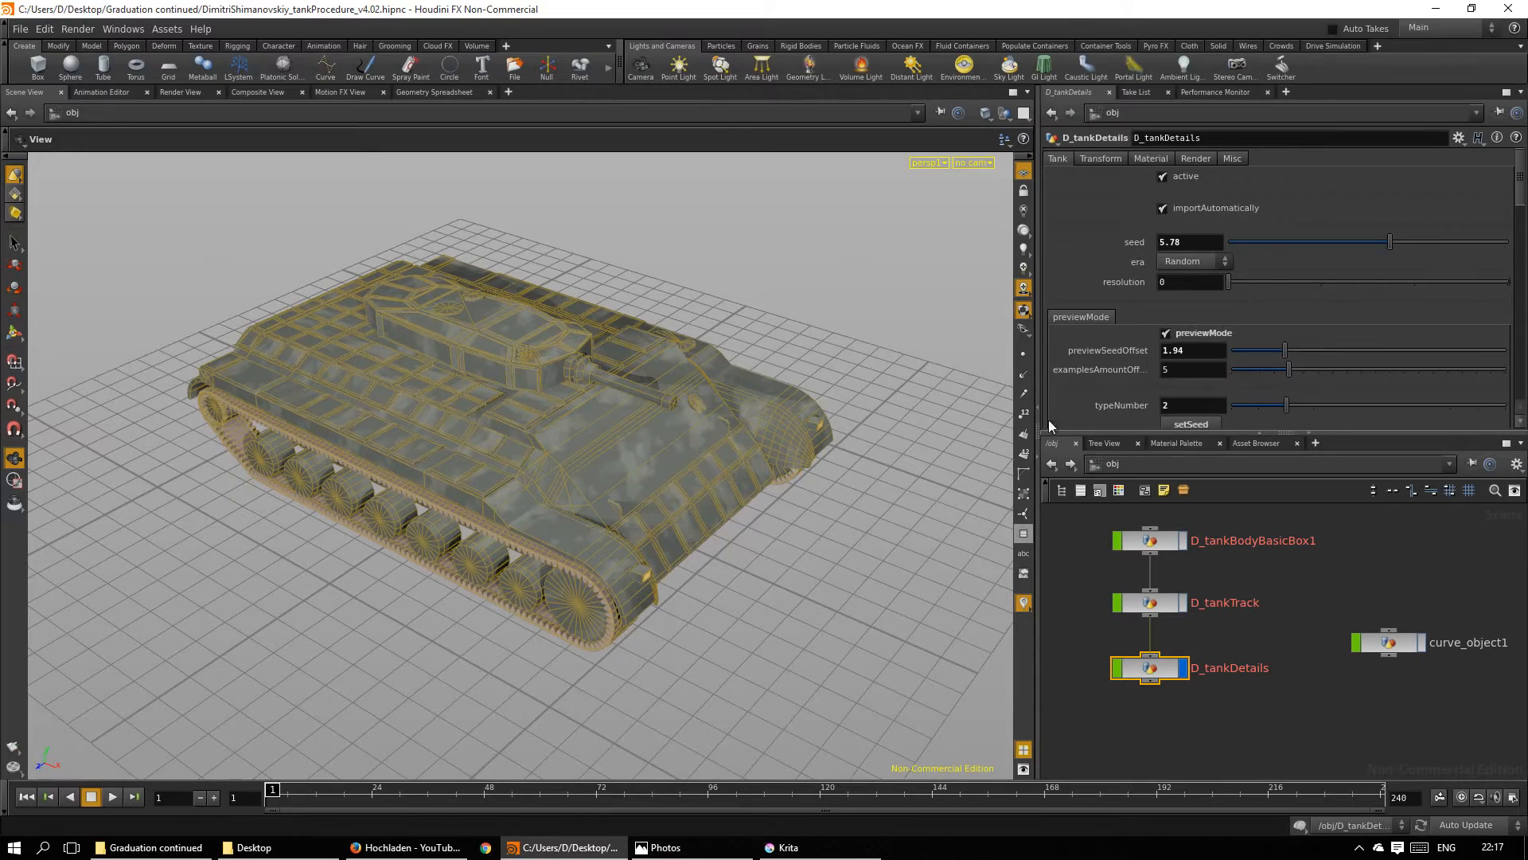
{"action": "mouse_move", "coordinate": [829, 535]}
{"action": "left_mouse_down"}
{"action": "mouse_move", "coordinate": [657, 607]}
{"action": "mouse_move", "coordinate": [743, 541]}
{"action": "left_mouse_up"}
{"action": "mouse_move", "coordinate": [908, 478]}
{"action": "left_mouse_down"}
{"action": "mouse_move", "coordinate": [792, 524]}
{"action": "mouse_move", "coordinate": [854, 572]}
{"action": "mouse_move", "coordinate": [822, 462]}
{"action": "mouse_move", "coordinate": [1003, 454]}
{"action": "left_mouse_up"}
{"action": "scroll", "coordinate": [792, 525], "scroll_direction": "down", "scroll_amount": 3}
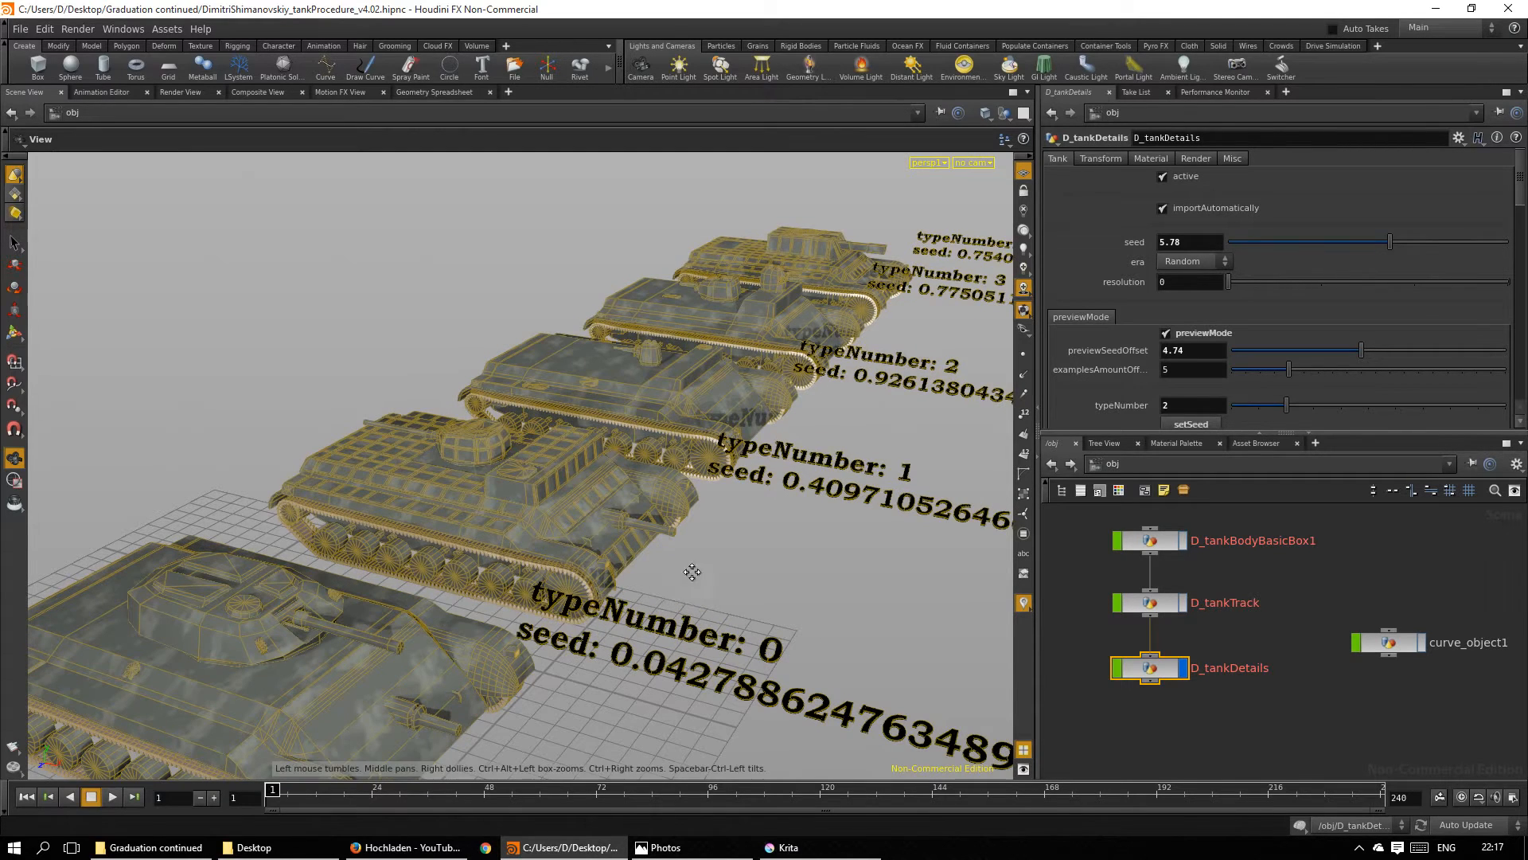
Step: Set the D_tankDetails era to Future and apply type 3's seed 0.775051, leaving a single tank
{"action": "right_click_drag", "start_coordinate": [671, 569], "coordinate": [783, 467]}
{"action": "middle_click_drag", "start_coordinate": [784, 467], "coordinate": [510, 577]}
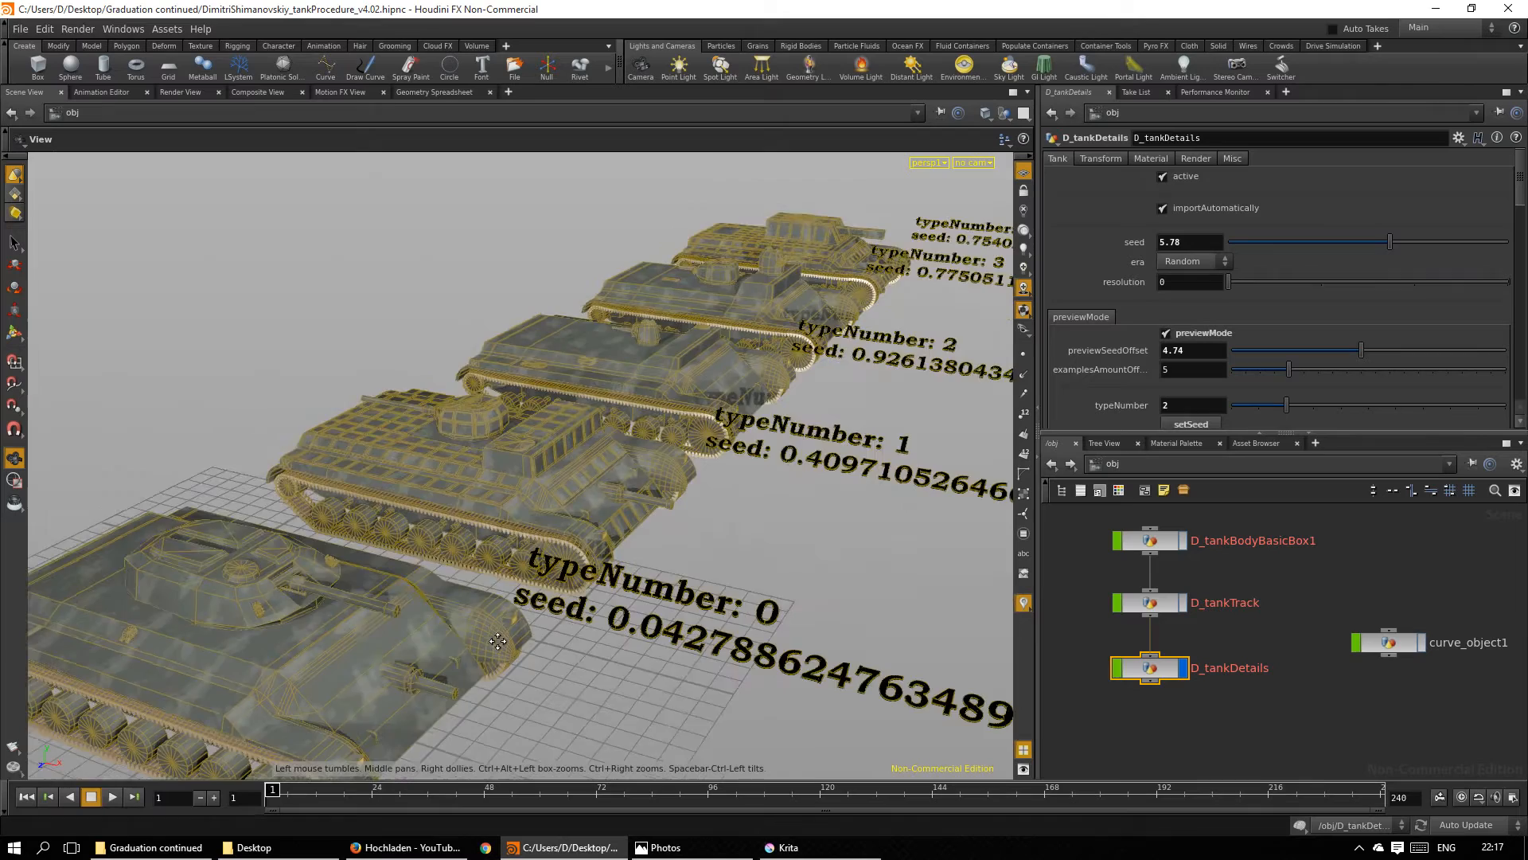
{"action": "scroll", "coordinate": [509, 577], "scroll_direction": "down", "scroll_amount": 3}
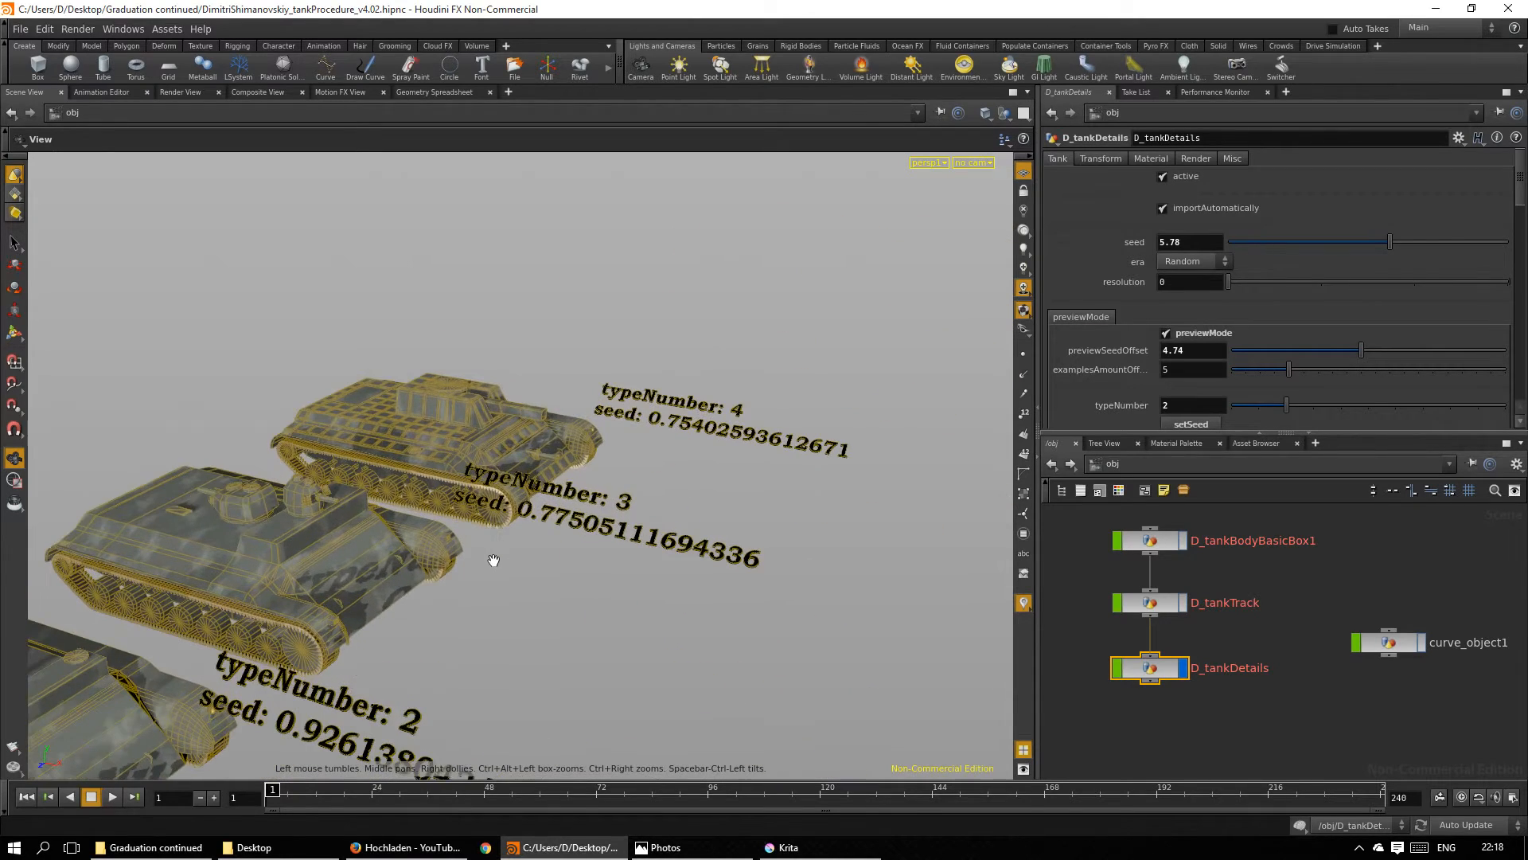
{"action": "scroll", "coordinate": [492, 559], "scroll_direction": "up", "scroll_amount": 4}
{"action": "scroll", "coordinate": [1525, 213], "scroll_direction": "down", "scroll_amount": 2}
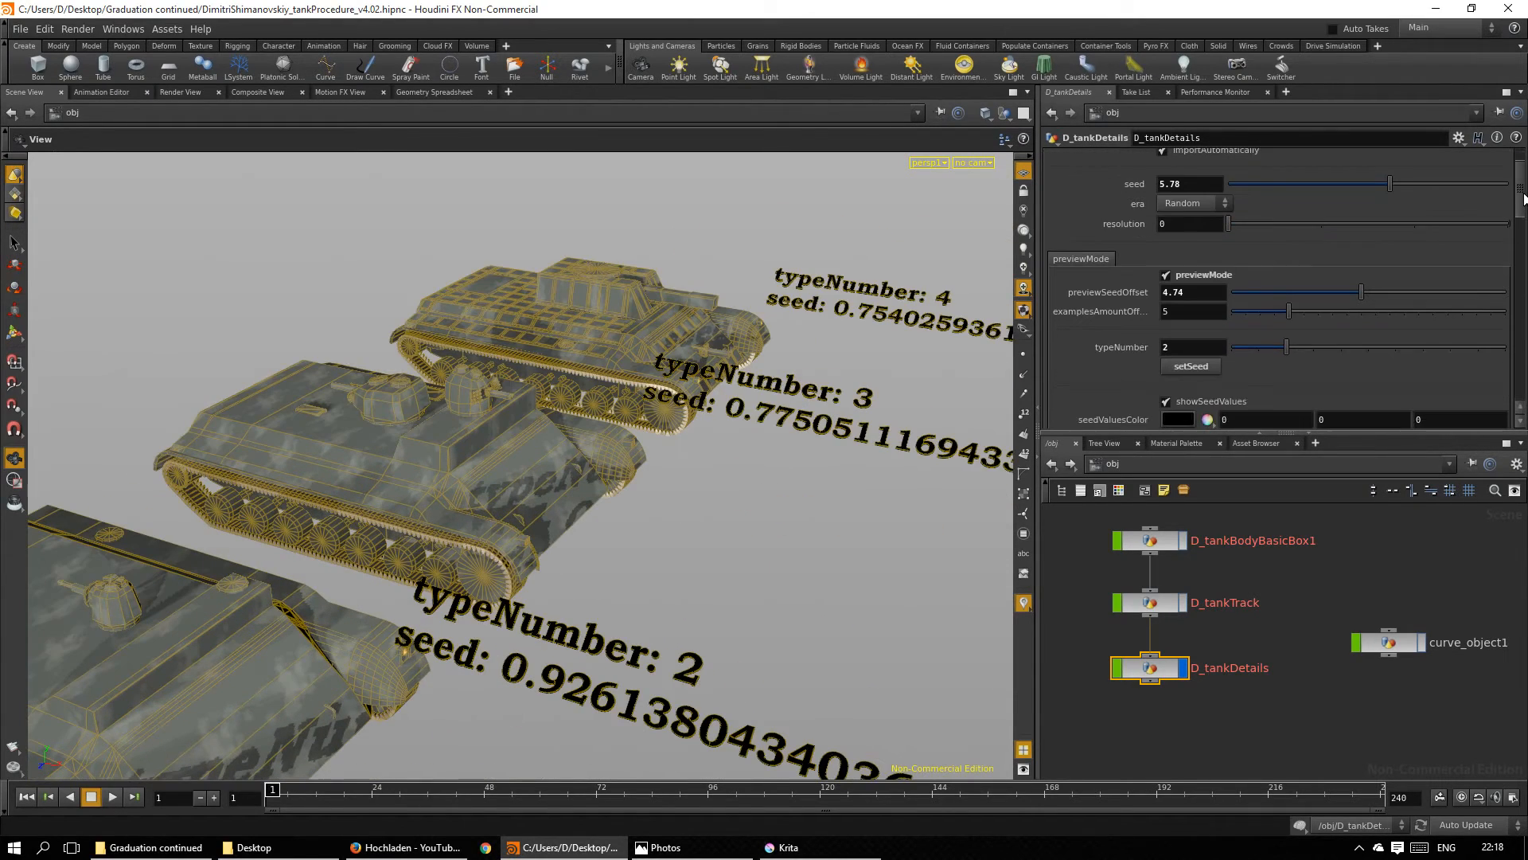
{"action": "left_click", "coordinate": [1177, 207]}
{"action": "left_click", "coordinate": [1180, 292]}
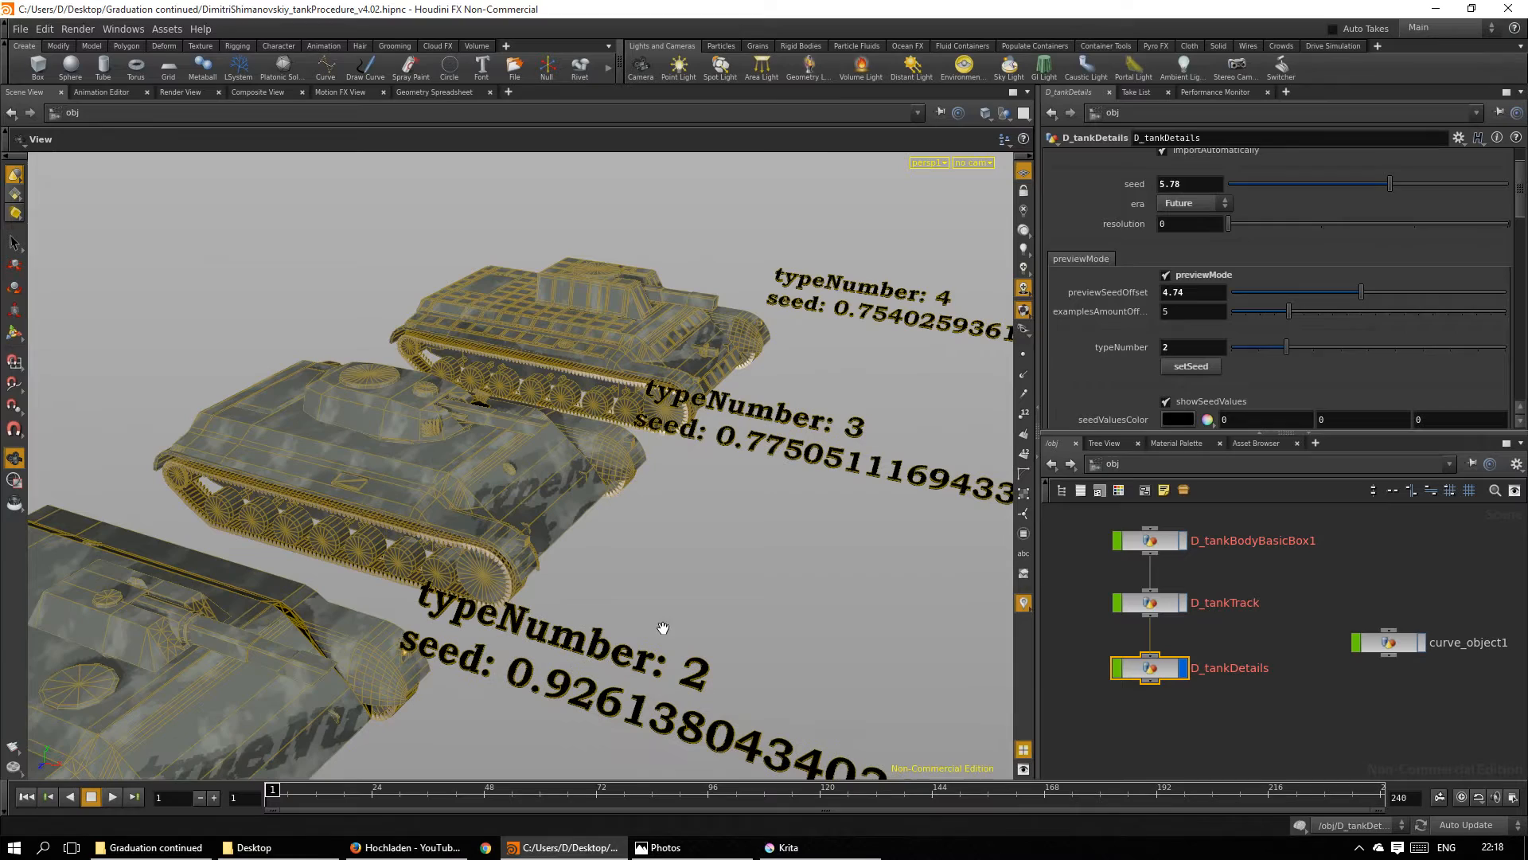
{"action": "scroll", "coordinate": [691, 598], "scroll_direction": "up", "scroll_amount": 5}
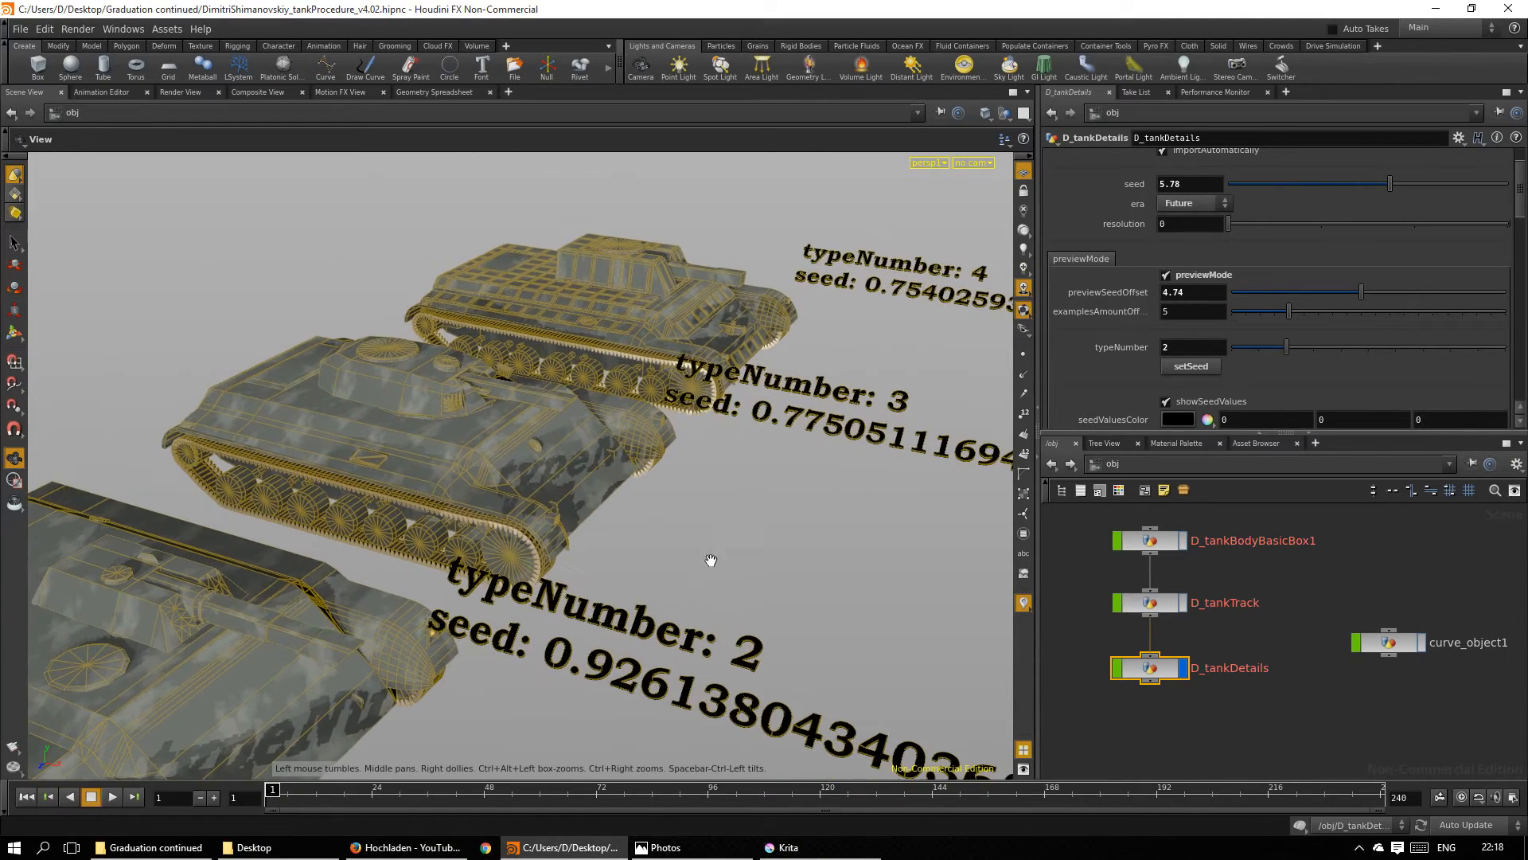
{"action": "scroll", "coordinate": [683, 601], "scroll_direction": "down", "scroll_amount": 5}
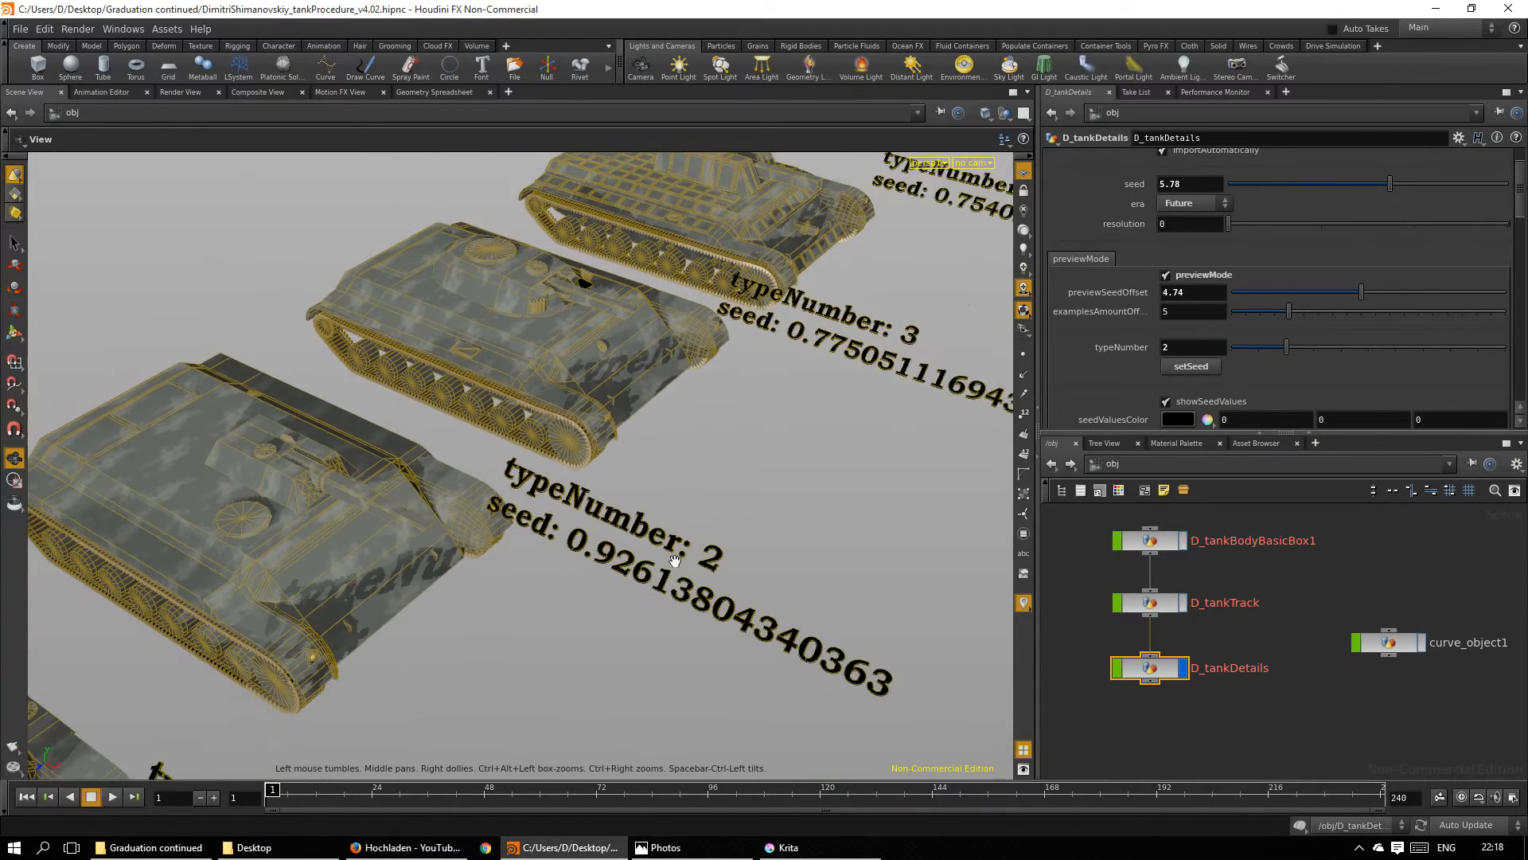
{"action": "left_click", "coordinate": [1198, 368]}
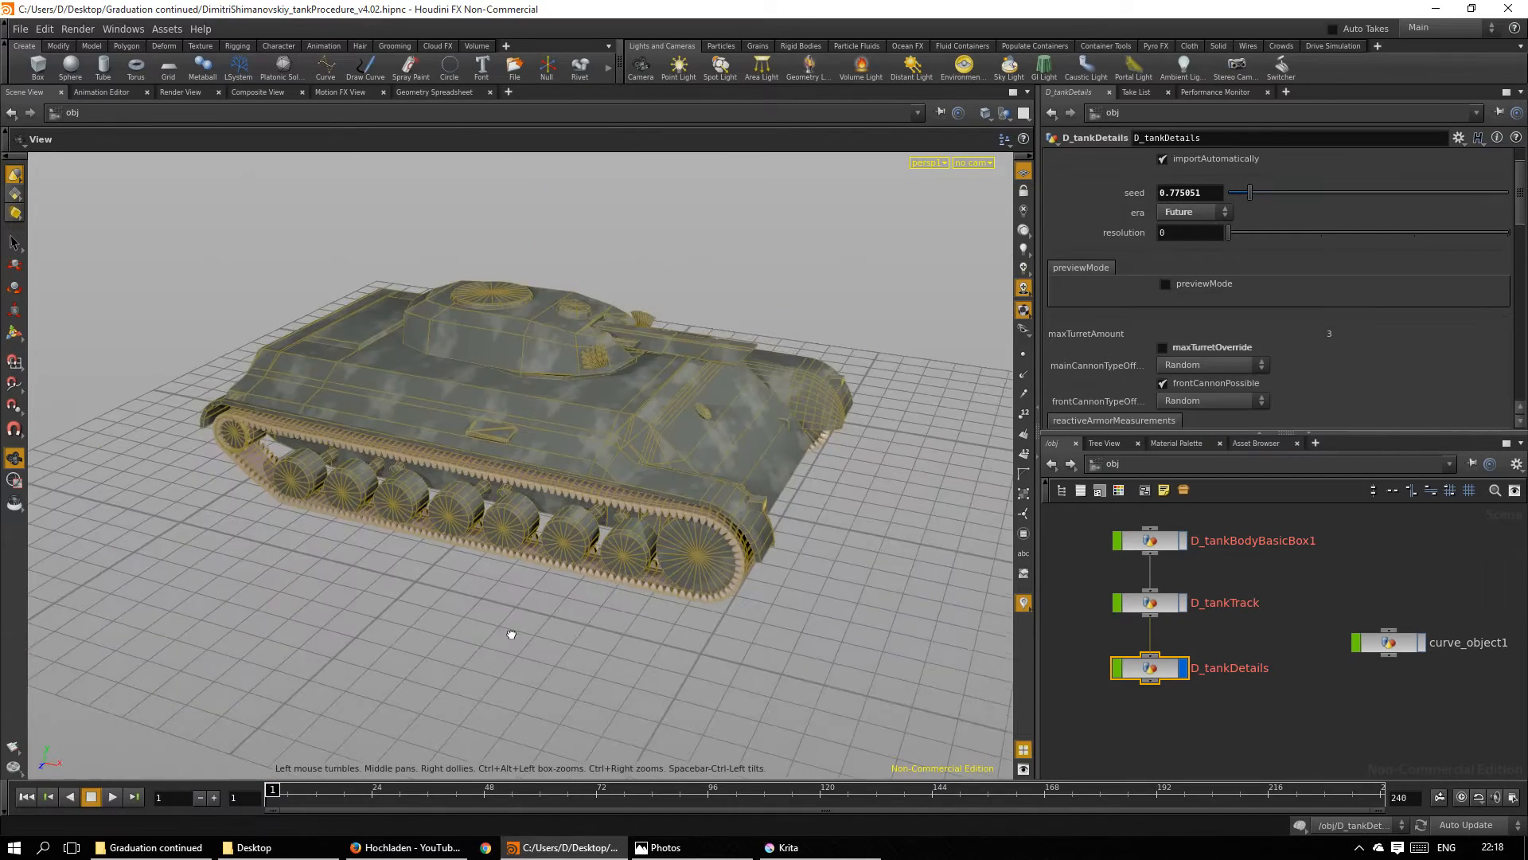
Step: Orbit around the single Future-era tank, including a top-down view
{"action": "mouse_move", "coordinate": [509, 634]}
{"action": "left_mouse_down"}
{"action": "mouse_move", "coordinate": [494, 605]}
{"action": "mouse_move", "coordinate": [390, 613]}
{"action": "mouse_move", "coordinate": [477, 671]}
{"action": "left_mouse_up"}
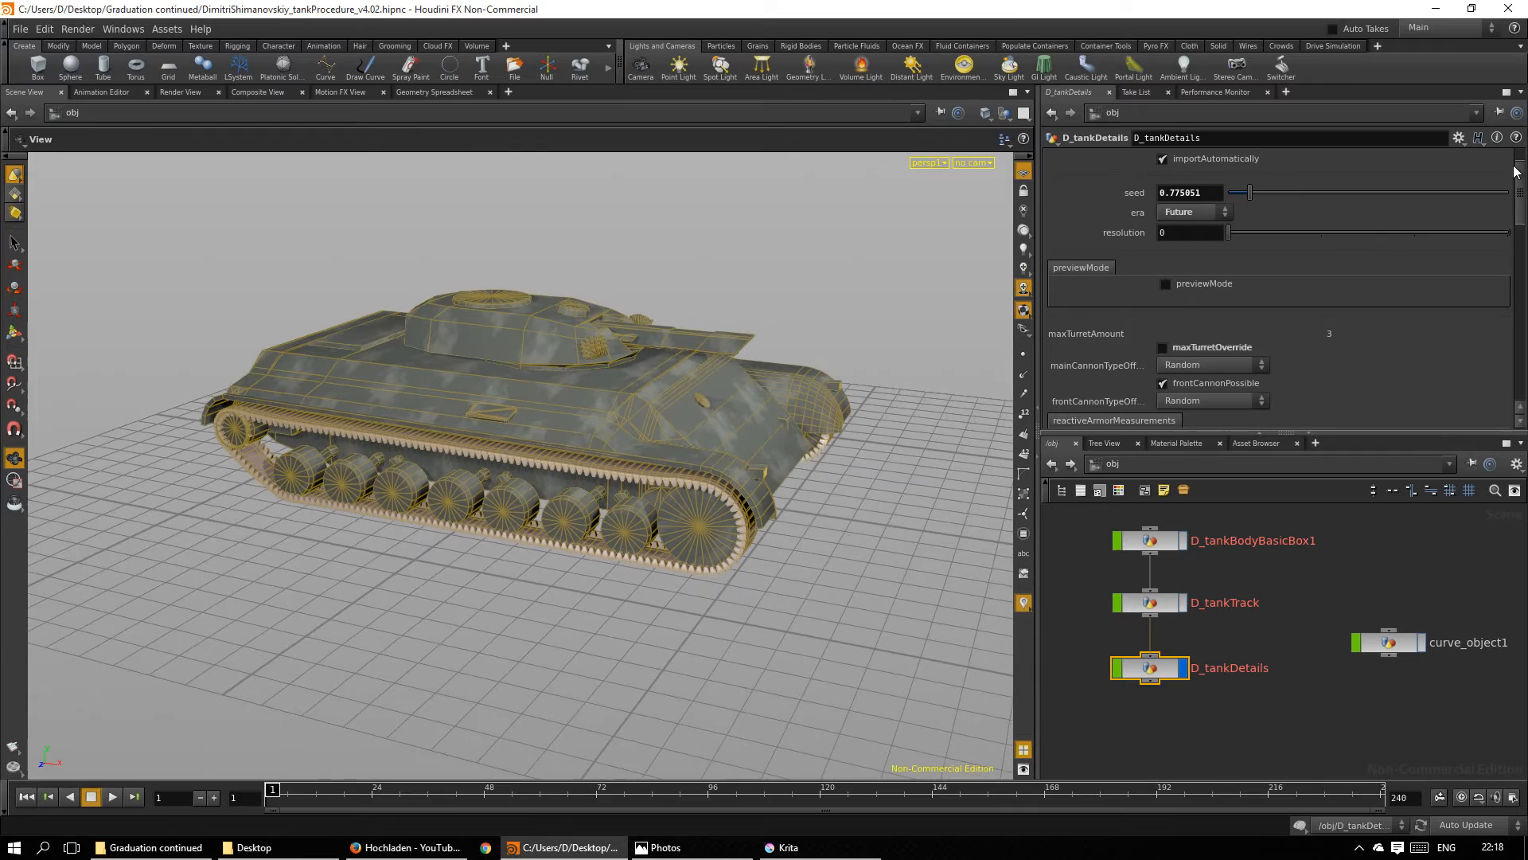
{"action": "left_click_drag", "start_coordinate": [1518, 173], "coordinate": [1518, 221]}
{"action": "scroll", "coordinate": [1145, 288], "scroll_direction": "up", "scroll_amount": 1}
{"action": "scroll", "coordinate": [1144, 288], "scroll_direction": "up", "scroll_amount": 1}
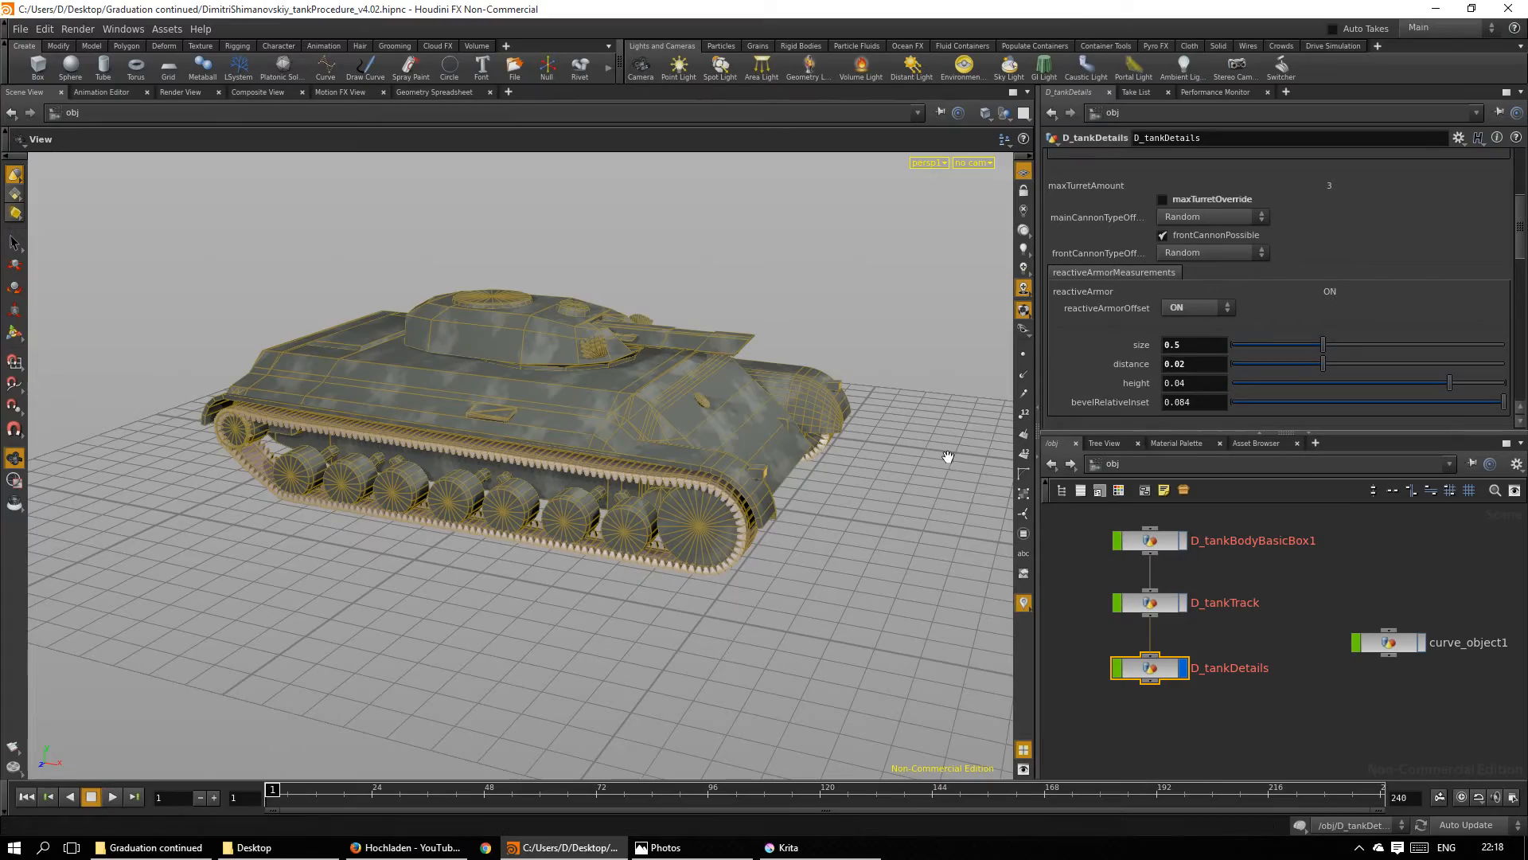
{"action": "mouse_move", "coordinate": [944, 454]}
{"action": "left_mouse_down"}
{"action": "mouse_move", "coordinate": [688, 561]}
{"action": "mouse_move", "coordinate": [990, 450]}
{"action": "mouse_move", "coordinate": [973, 454]}
{"action": "mouse_move", "coordinate": [987, 519]}
{"action": "left_mouse_up"}
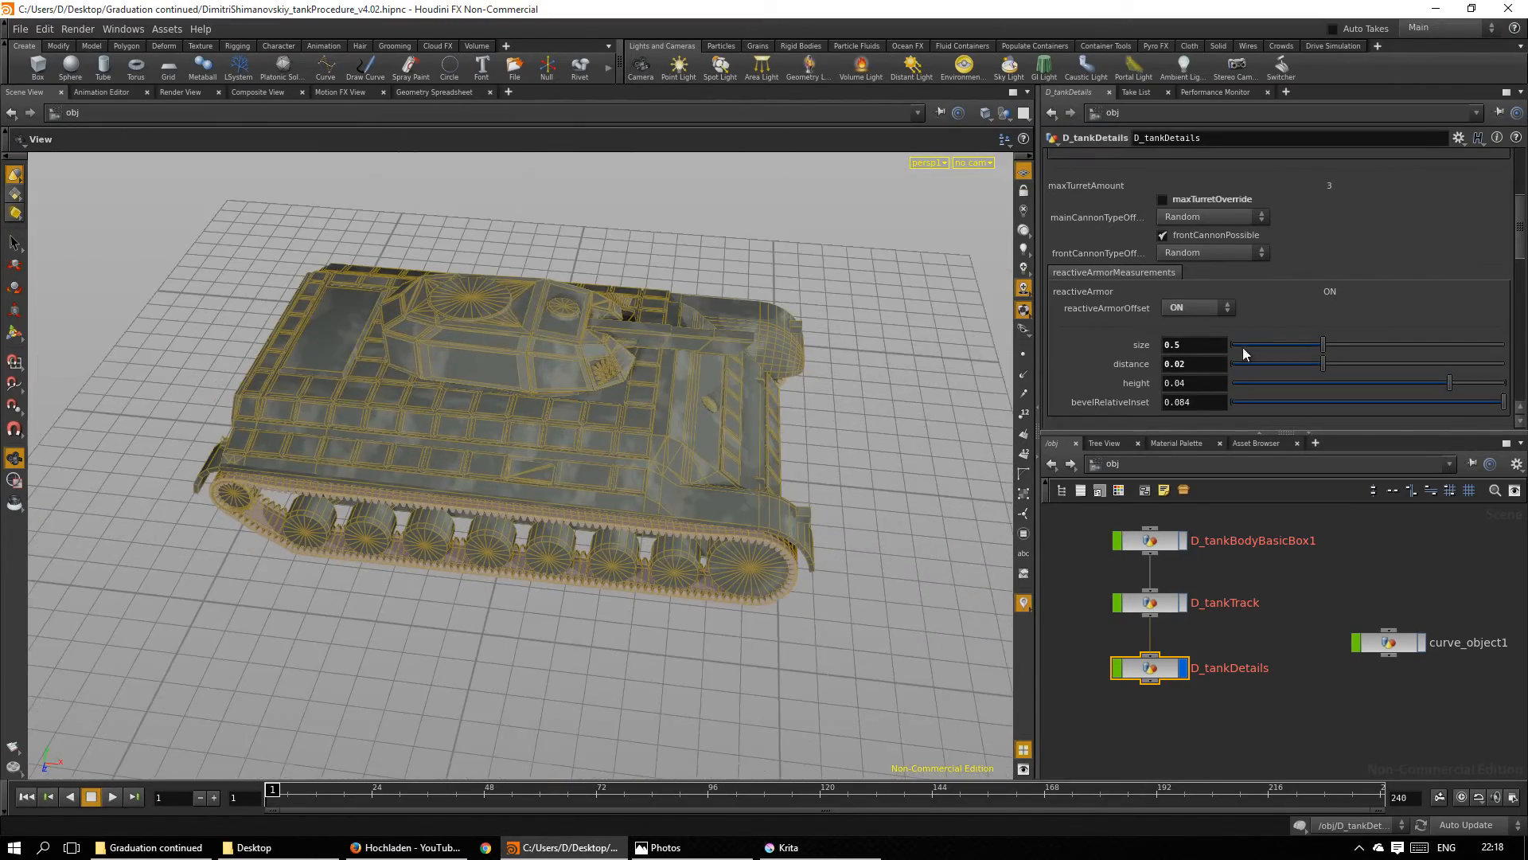
{"action": "scroll", "coordinate": [1522, 230], "scroll_direction": "up", "scroll_amount": 3}
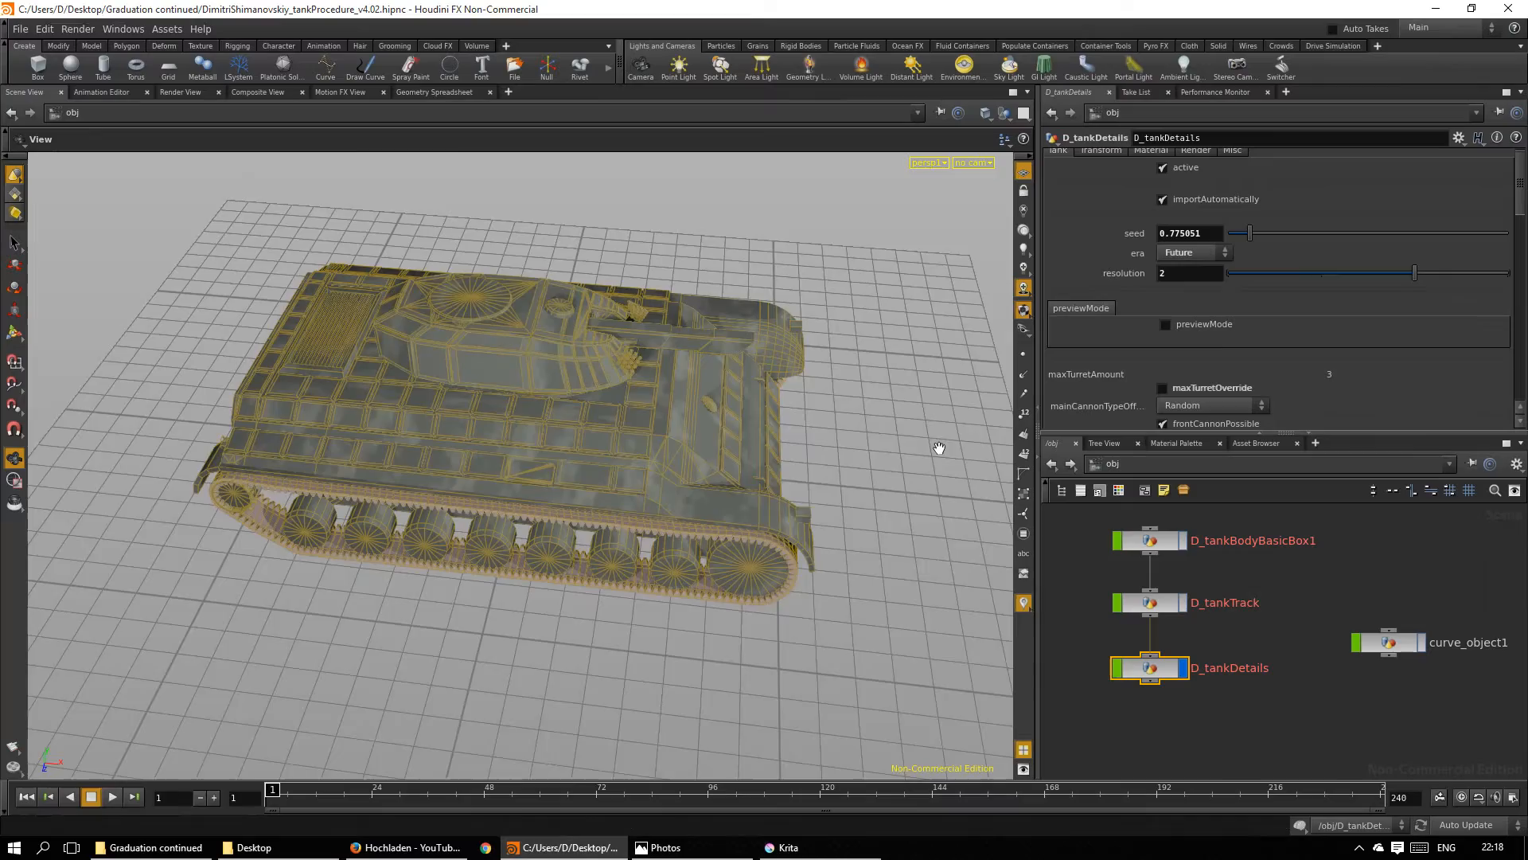
{"action": "mouse_move", "coordinate": [940, 448]}
{"action": "left_mouse_down"}
{"action": "mouse_move", "coordinate": [921, 530]}
{"action": "mouse_move", "coordinate": [682, 478]}
{"action": "mouse_move", "coordinate": [954, 456]}
{"action": "mouse_move", "coordinate": [969, 422]}
{"action": "mouse_move", "coordinate": [884, 403]}
{"action": "left_mouse_up"}
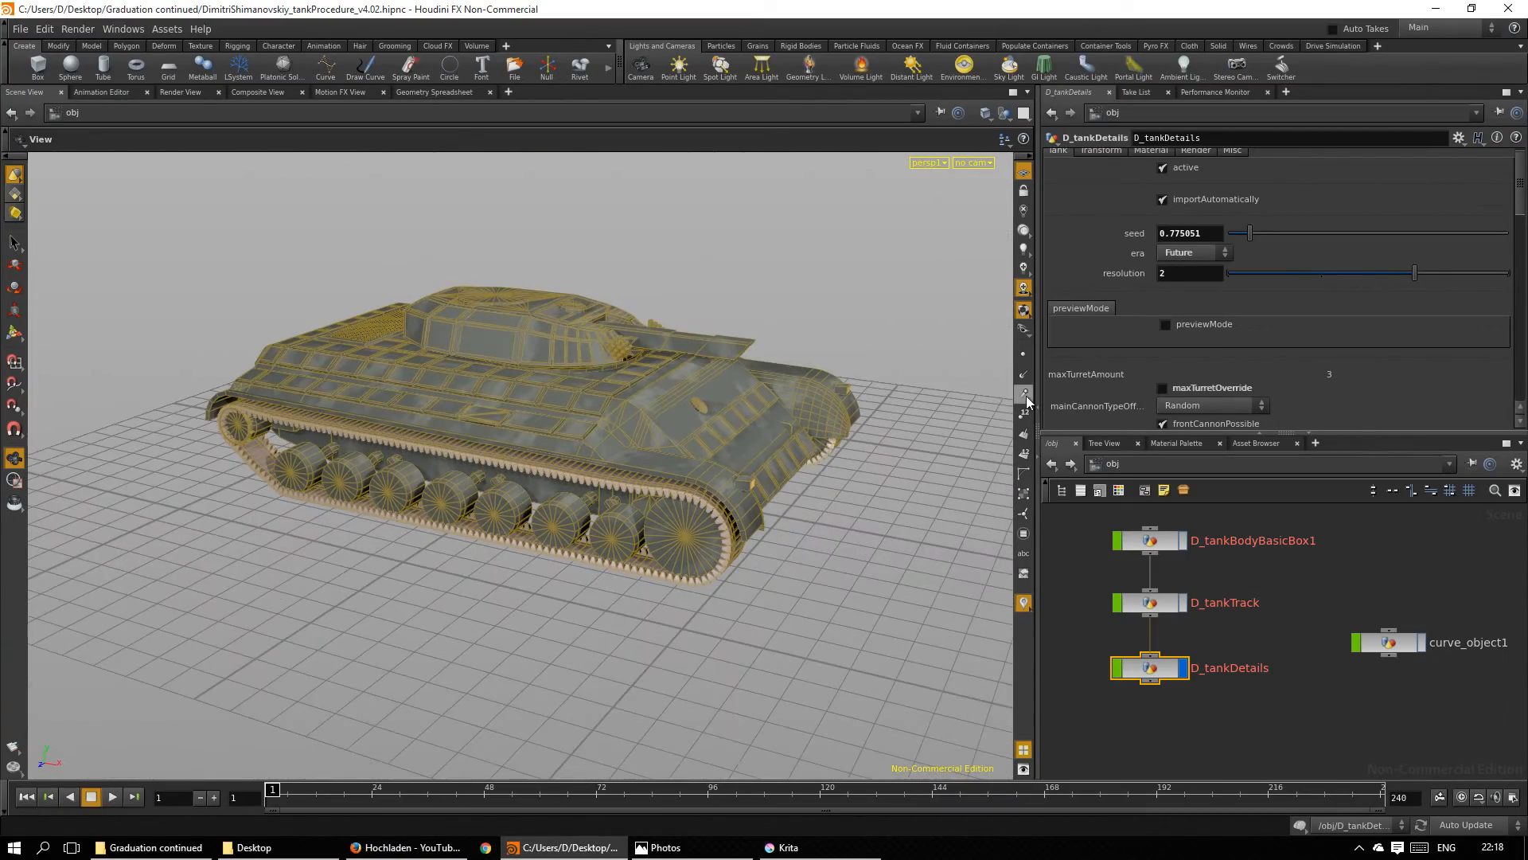
Step: Display only the D_tankTrack output and try rhomboidOffset on, then back off
{"action": "left_click", "coordinate": [1164, 602]}
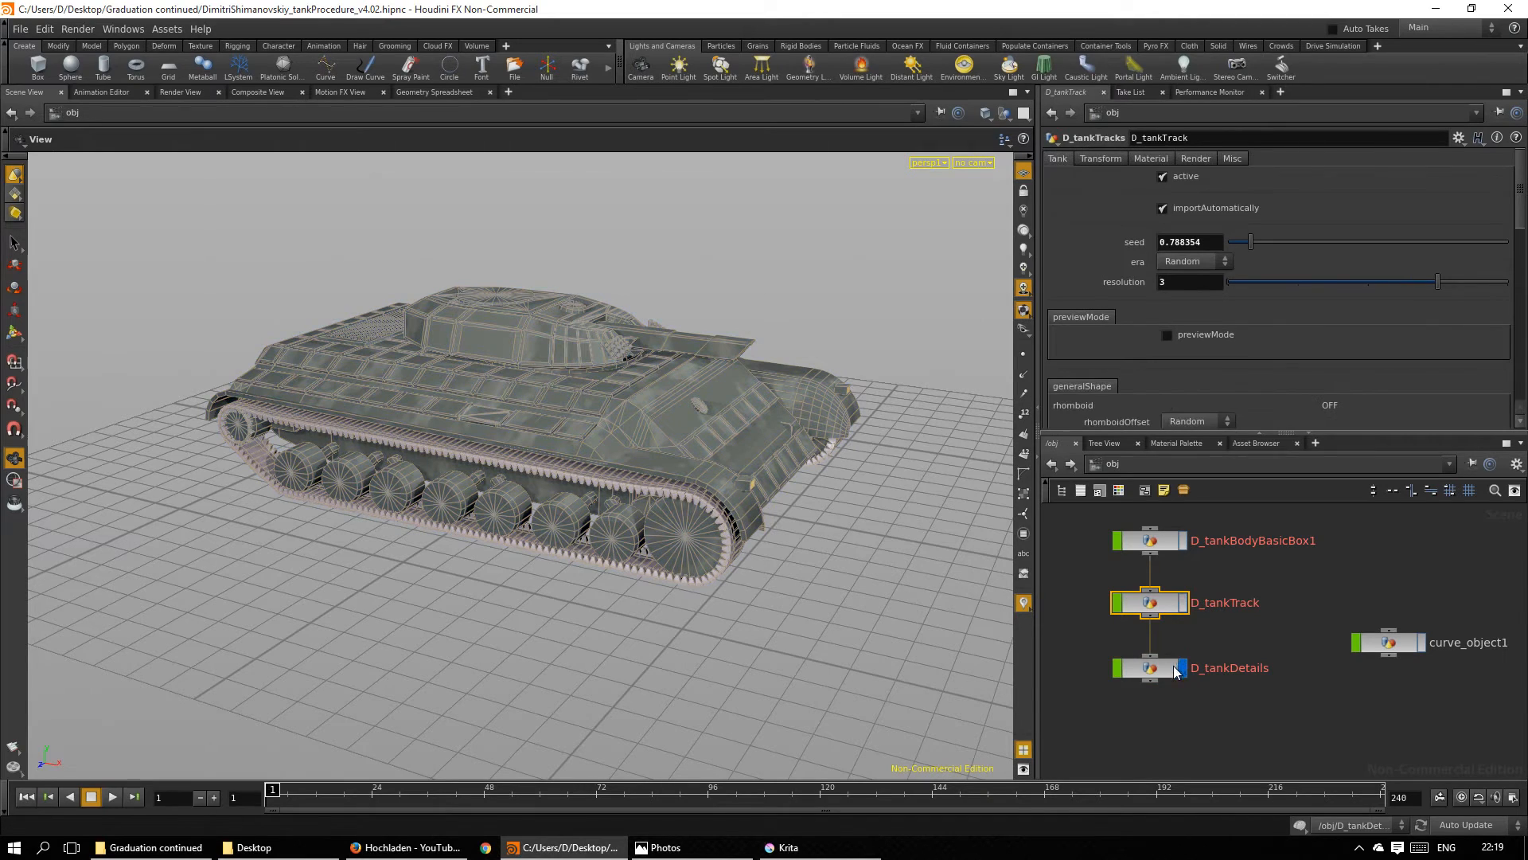
{"action": "left_click", "coordinate": [1183, 604]}
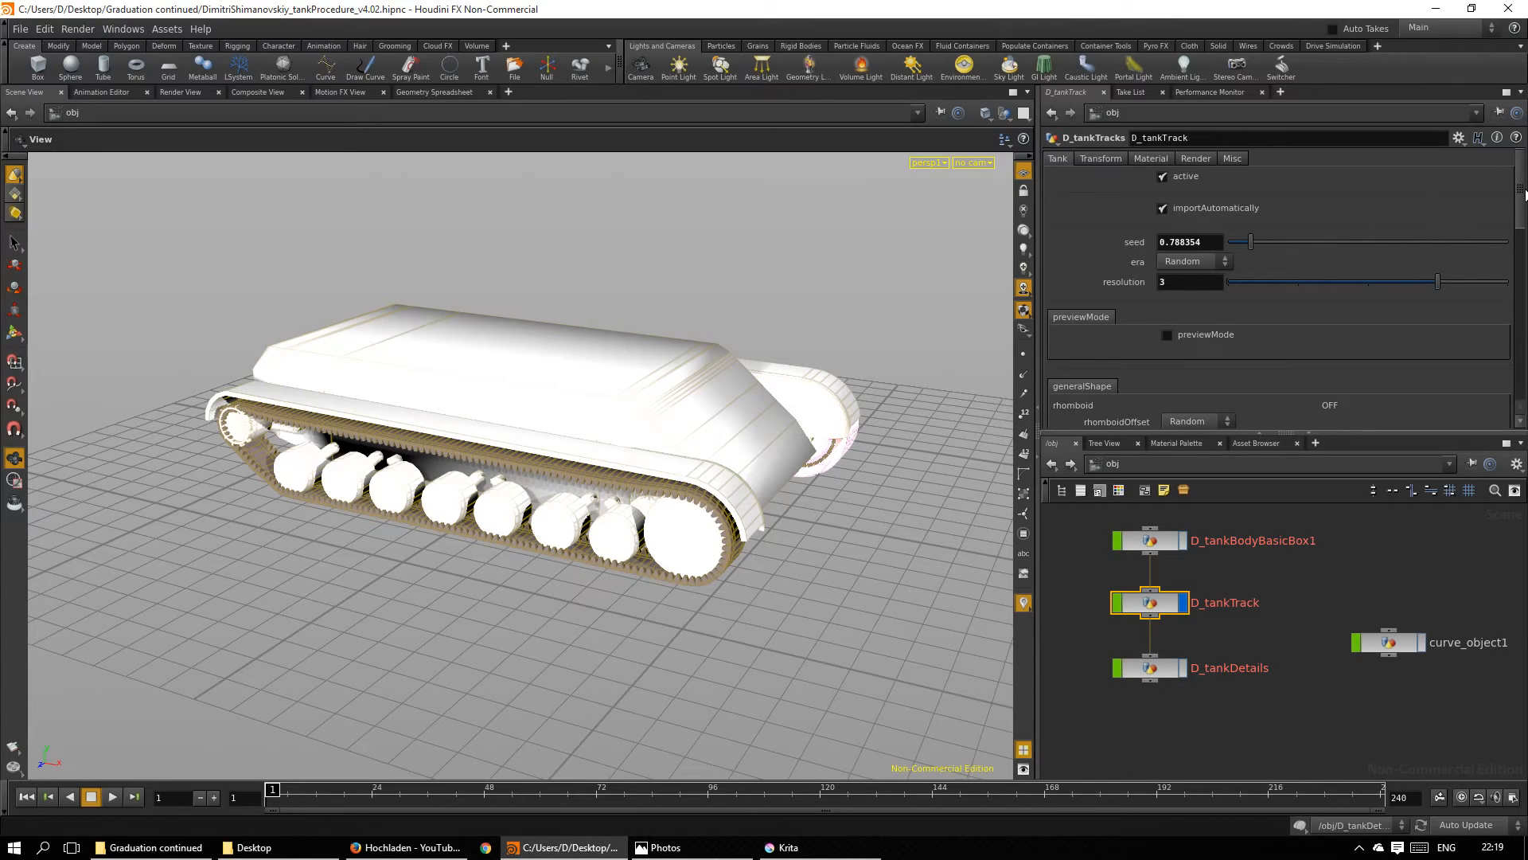
{"action": "scroll", "coordinate": [1313, 274], "scroll_direction": "down", "scroll_amount": 1}
{"action": "left_click_drag", "start_coordinate": [1249, 212], "coordinate": [1375, 210]}
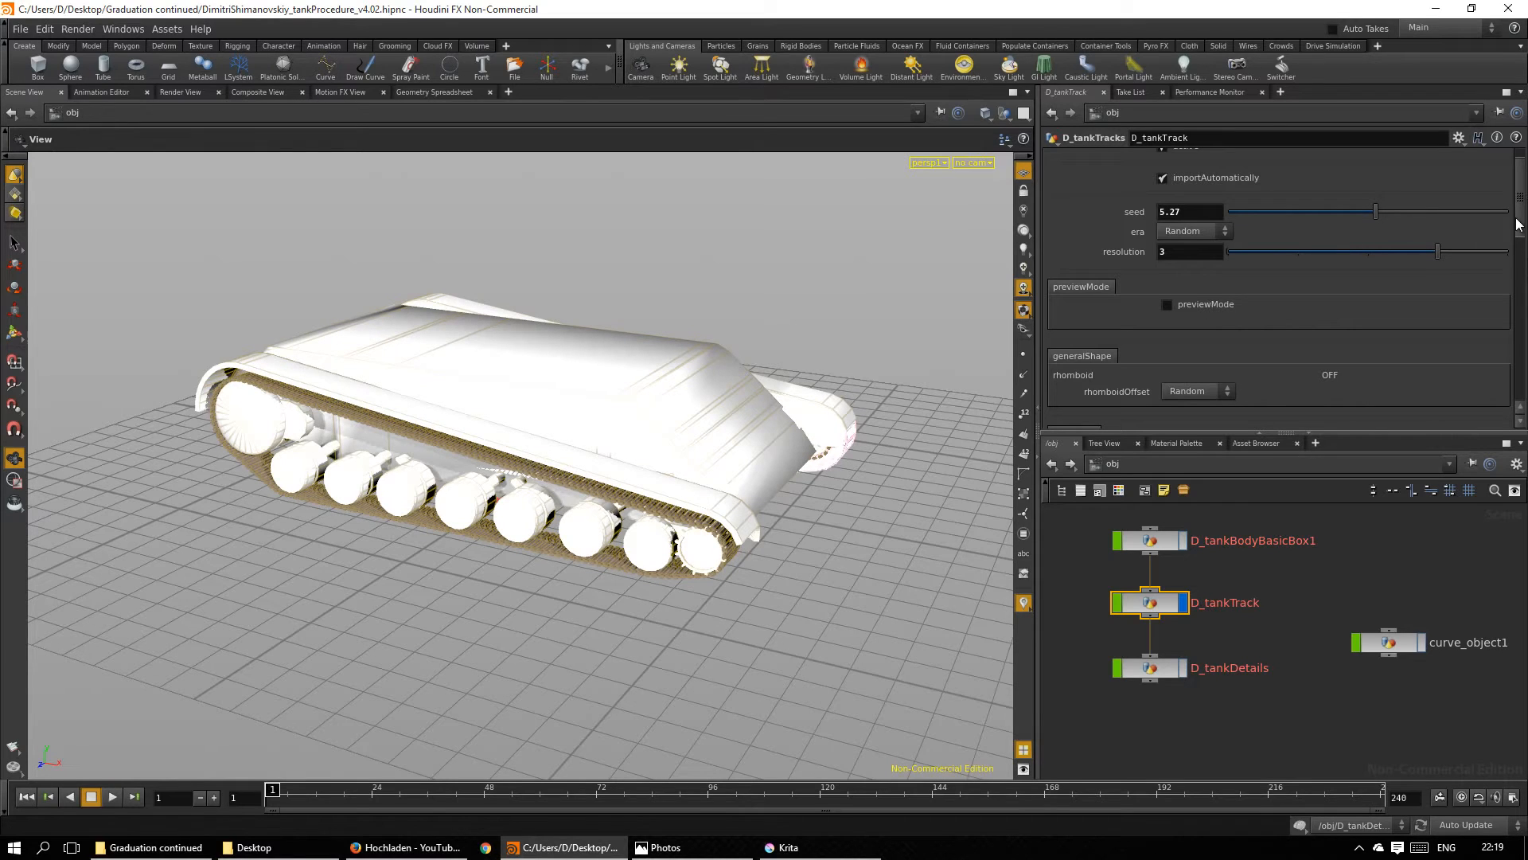
{"action": "scroll", "coordinate": [1212, 280], "scroll_direction": "down", "scroll_amount": 3}
{"action": "left_click", "coordinate": [1212, 281]}
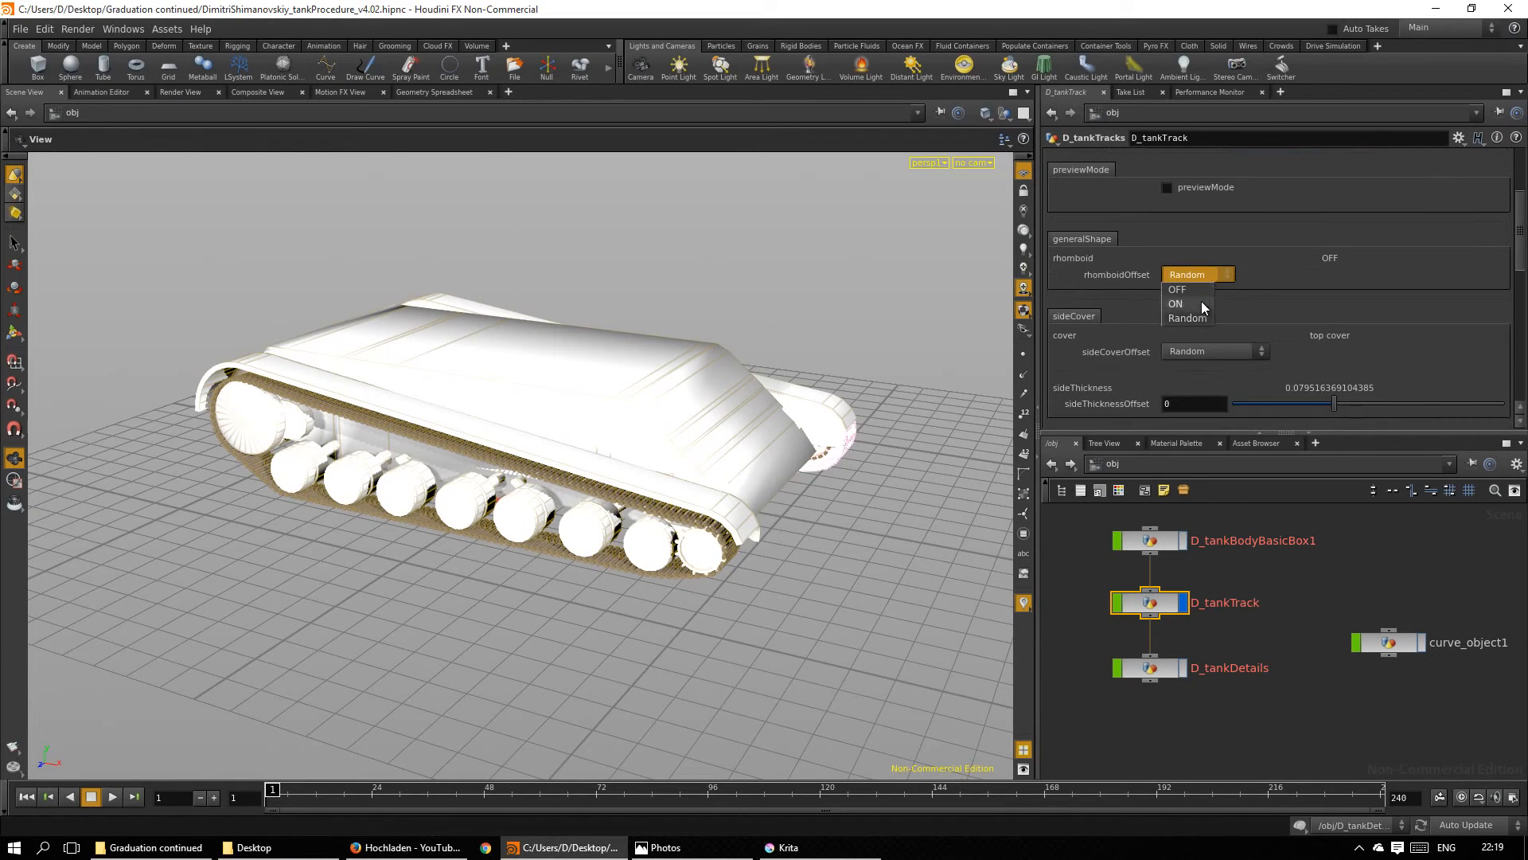
{"action": "left_click", "coordinate": [1201, 305]}
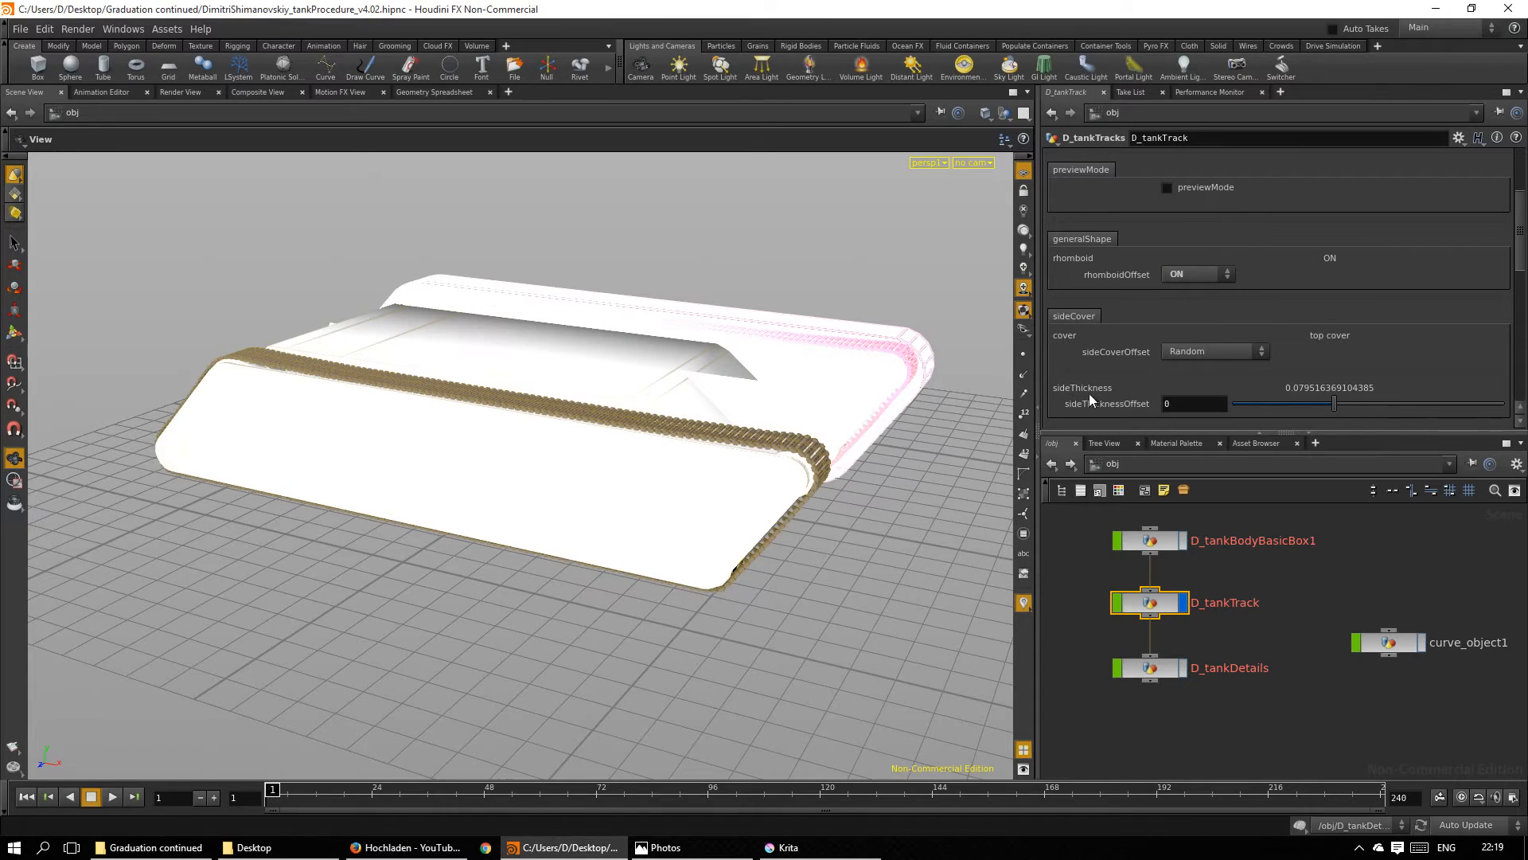
{"action": "left_click", "coordinate": [1192, 289]}
{"action": "scroll", "coordinate": [1428, 306], "scroll_direction": "down", "scroll_amount": 1}
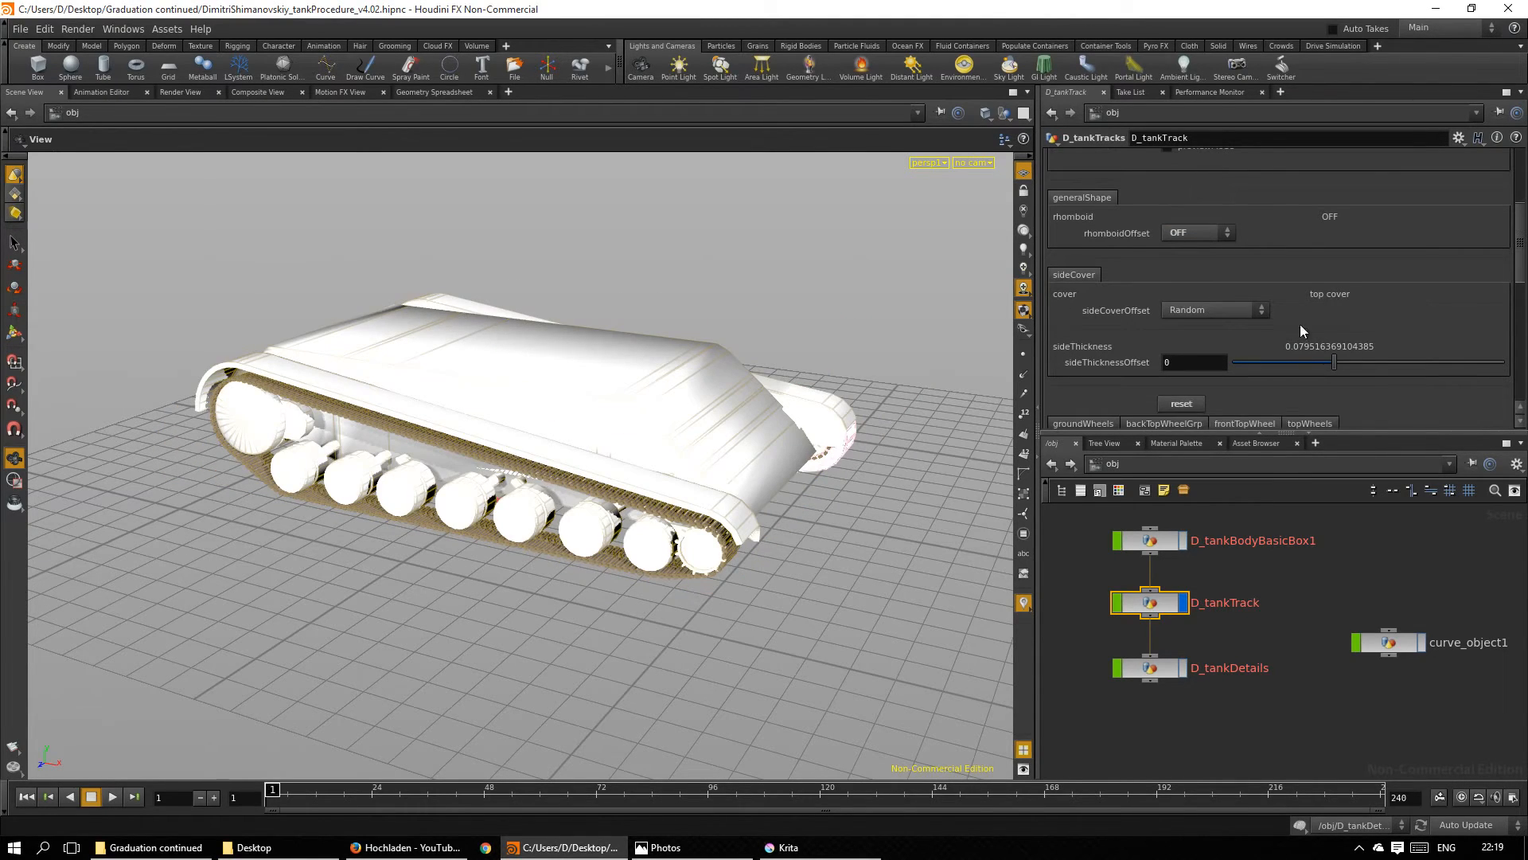
{"action": "scroll", "coordinate": [1410, 288], "scroll_direction": "down", "scroll_amount": 2}
{"action": "scroll", "coordinate": [1403, 285], "scroll_direction": "down", "scroll_amount": 2}
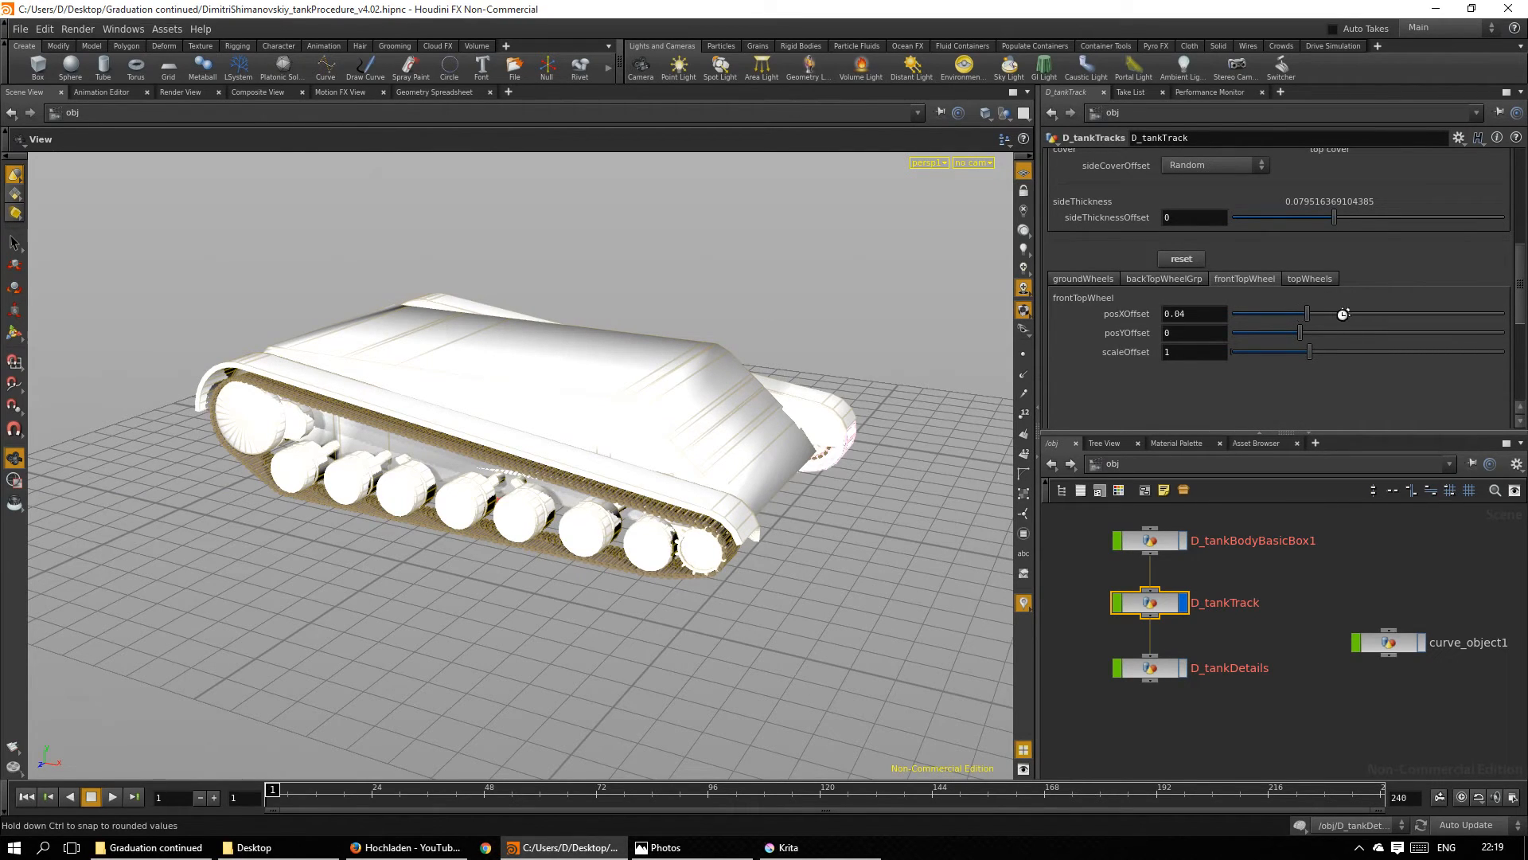
Step: Move the front top wheel forward and enlarge it, set top & side cover, and redisplay D_tankDetails
{"action": "left_click_drag", "start_coordinate": [1344, 314], "coordinate": [1330, 347]}
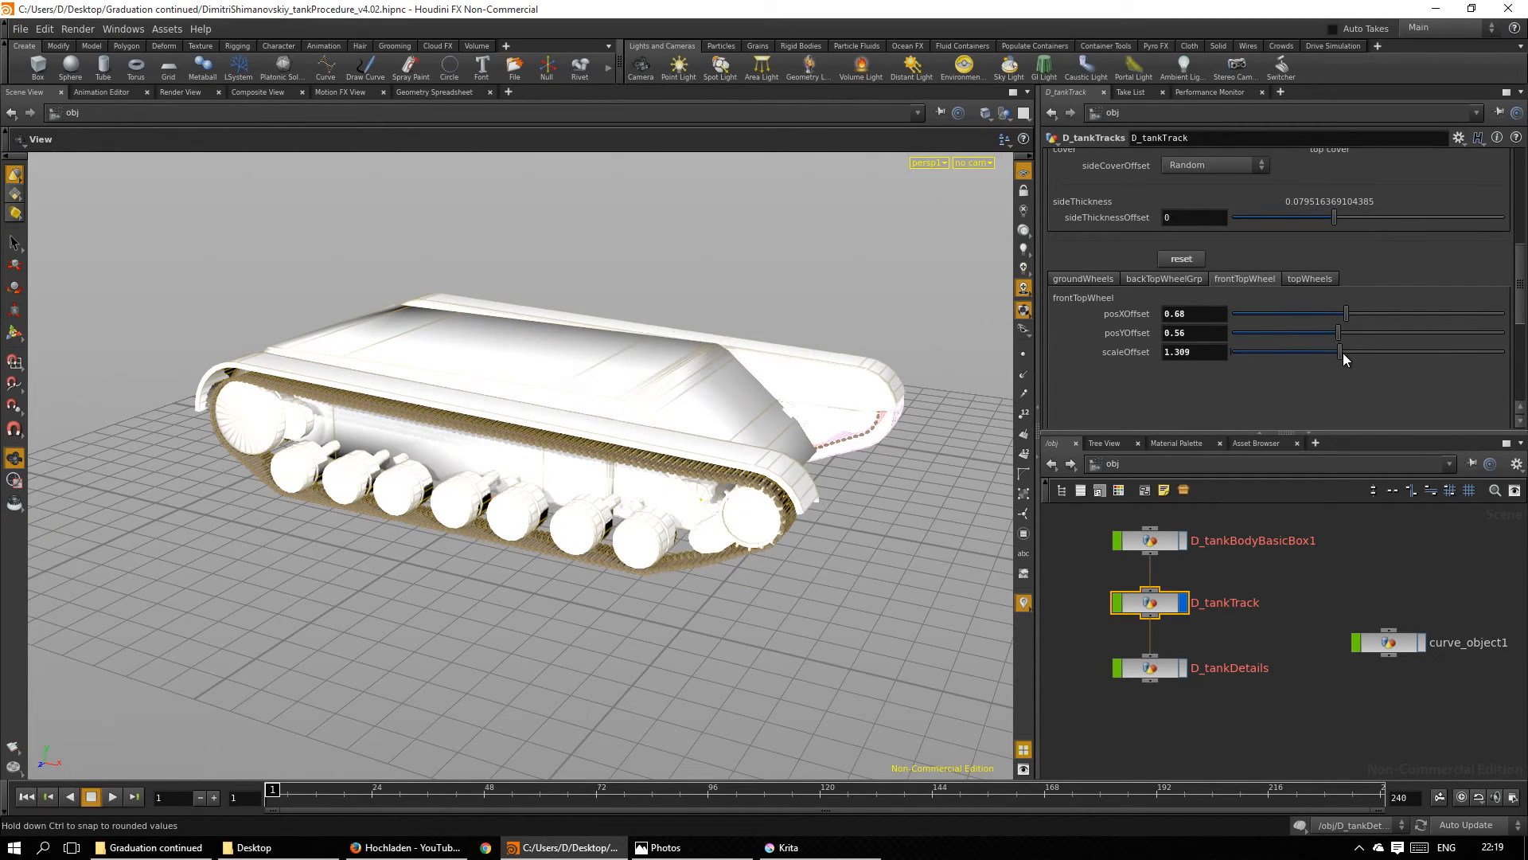
{"action": "left_click_drag", "start_coordinate": [1401, 361], "coordinate": [1391, 371]}
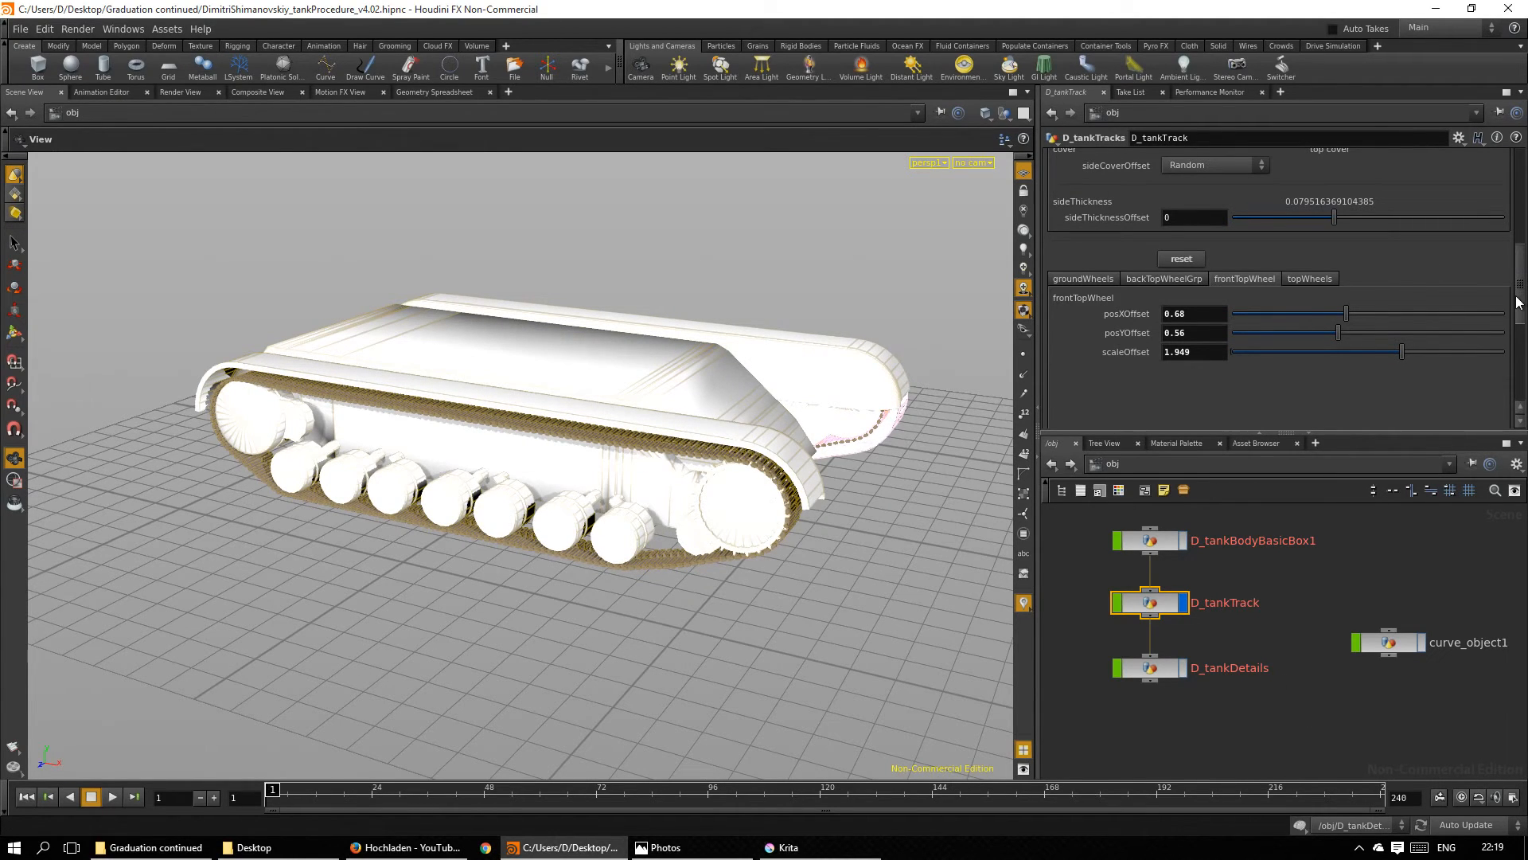
{"action": "scroll", "coordinate": [1506, 263], "scroll_direction": "up", "scroll_amount": 2}
{"action": "scroll", "coordinate": [1501, 224], "scroll_direction": "up", "scroll_amount": 3}
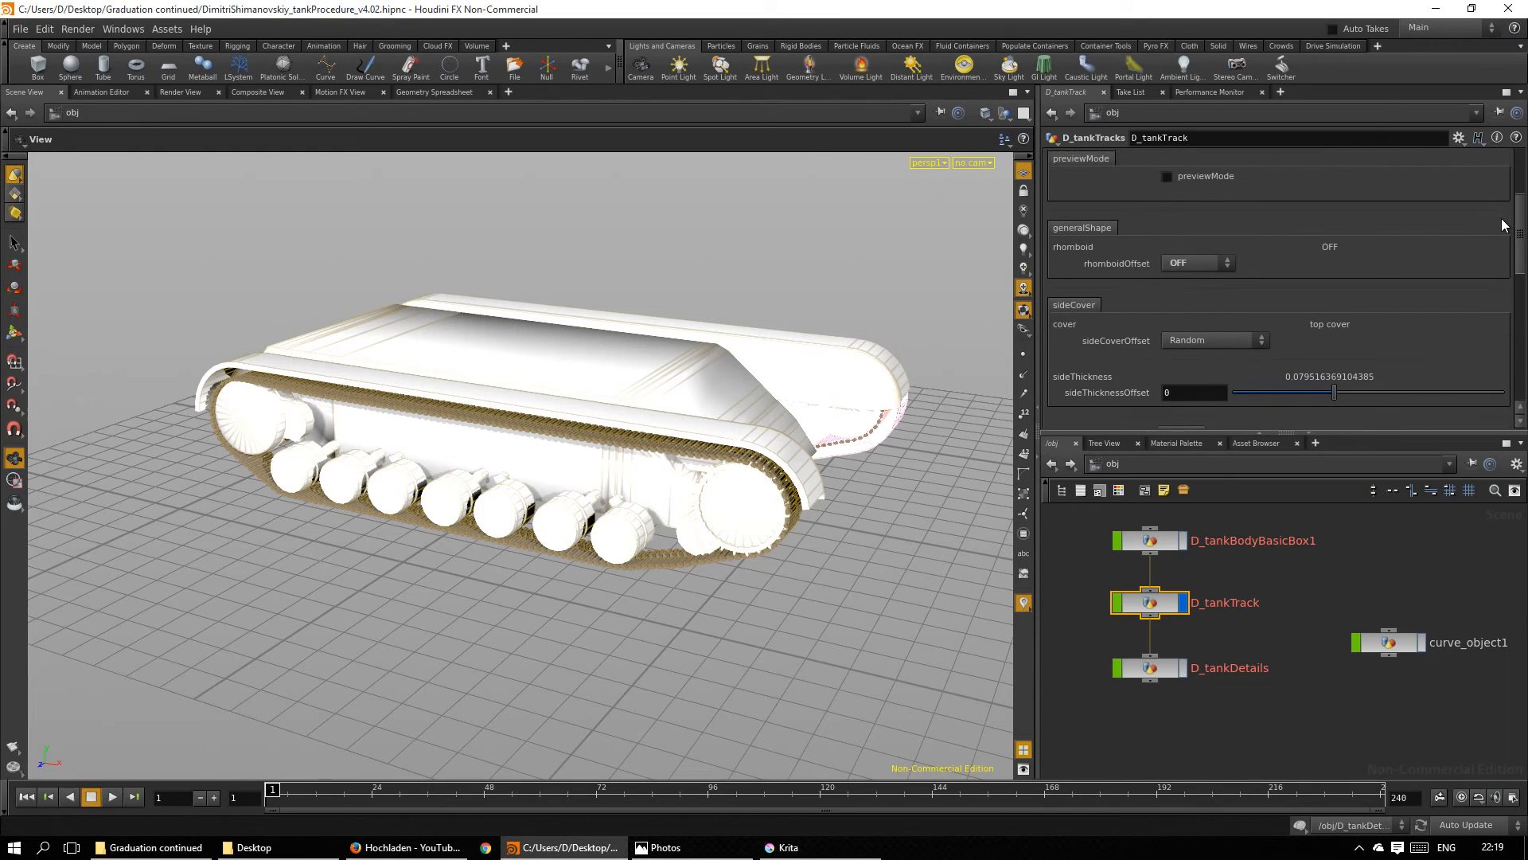
{"action": "scroll", "coordinate": [1507, 240], "scroll_direction": "up", "scroll_amount": 2}
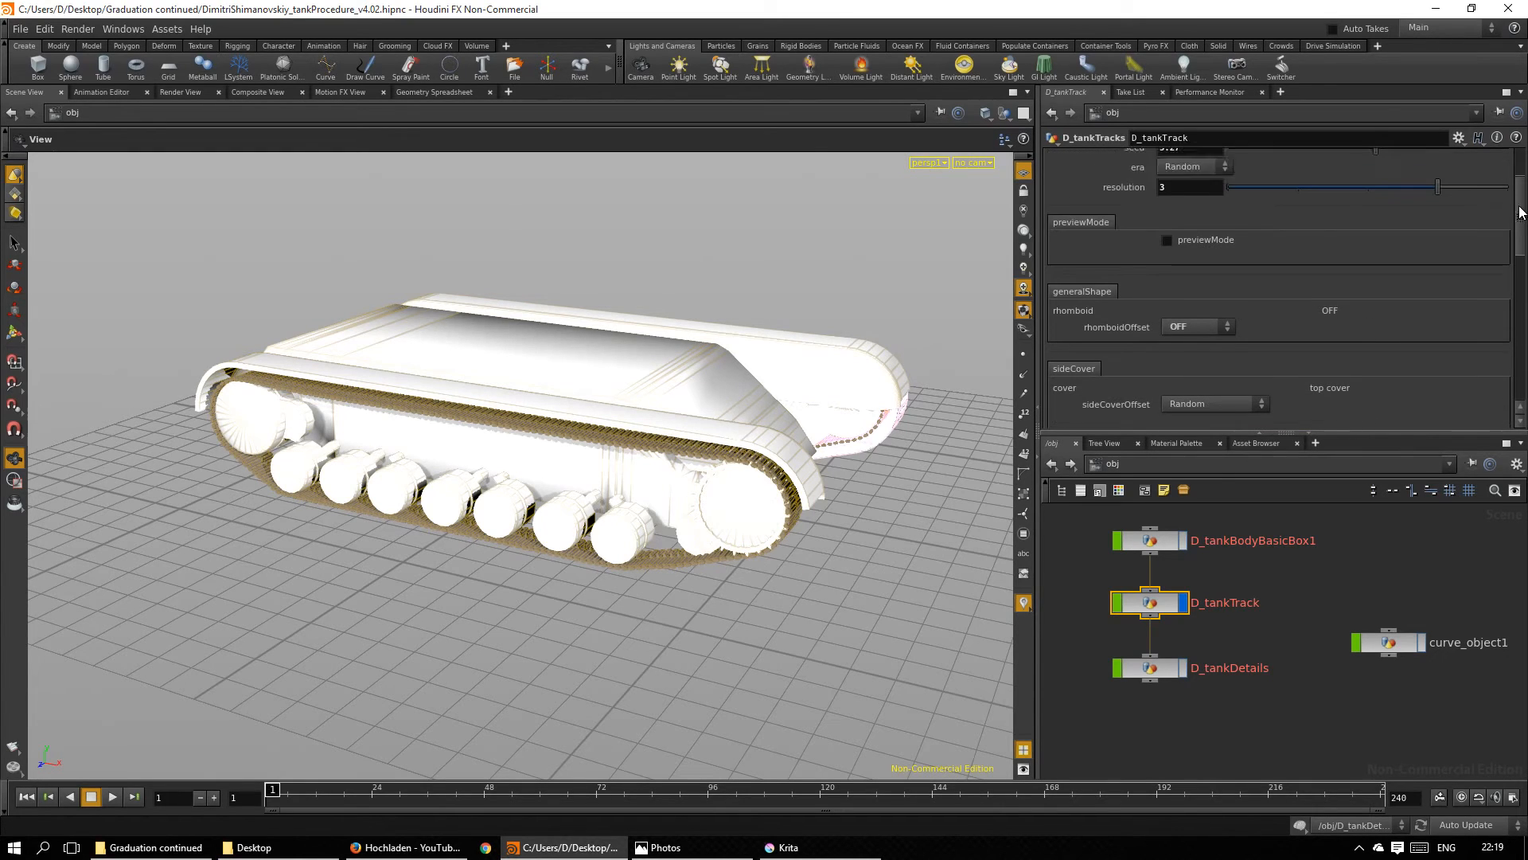
{"action": "scroll", "coordinate": [1194, 299], "scroll_direction": "down", "scroll_amount": 3}
{"action": "left_click", "coordinate": [1190, 303]}
{"action": "left_click", "coordinate": [1228, 347]}
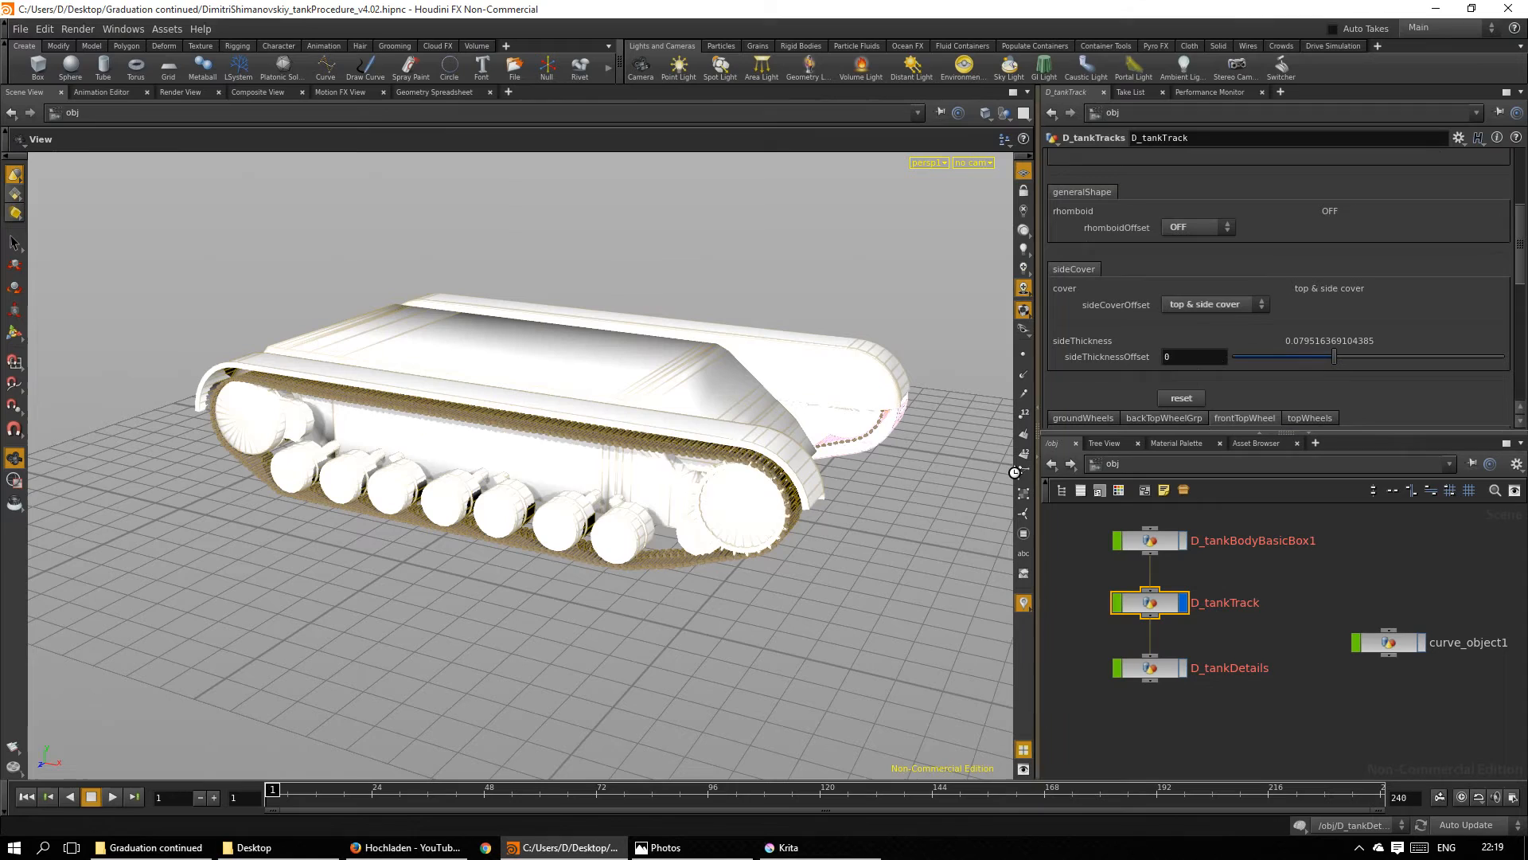
{"action": "left_click", "coordinate": [1178, 606]}
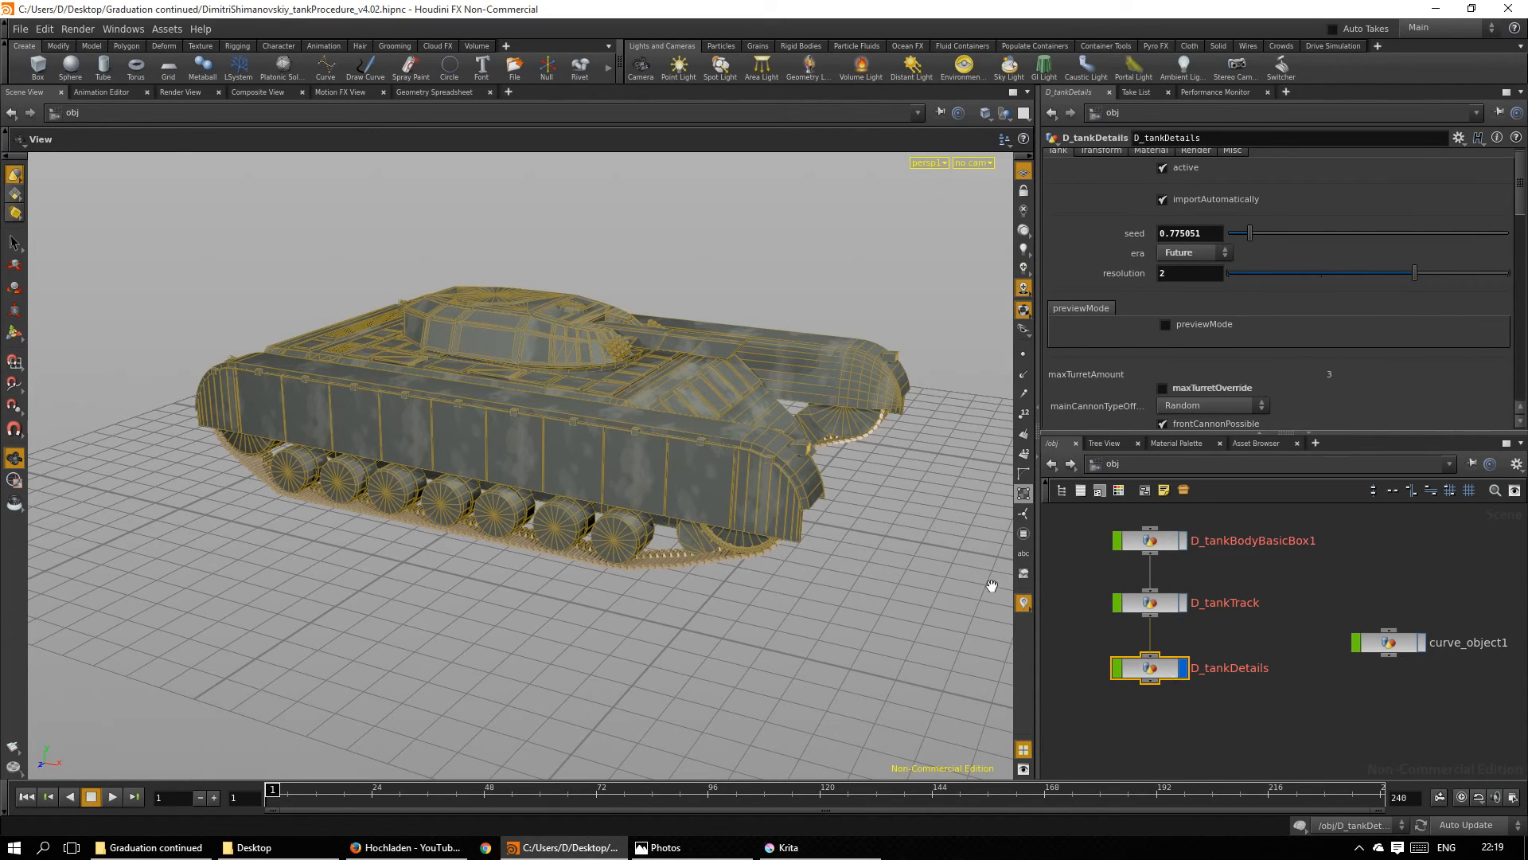
Step: Orbit to a higher view of the covered tank
{"action": "mouse_move", "coordinate": [884, 539]}
{"action": "left_mouse_down"}
{"action": "mouse_move", "coordinate": [874, 664]}
{"action": "mouse_move", "coordinate": [915, 562]}
{"action": "mouse_move", "coordinate": [808, 522]}
{"action": "mouse_move", "coordinate": [682, 545]}
{"action": "mouse_move", "coordinate": [633, 580]}
{"action": "mouse_move", "coordinate": [680, 555]}
{"action": "mouse_move", "coordinate": [876, 608]}
{"action": "mouse_move", "coordinate": [907, 537]}
{"action": "left_mouse_up"}
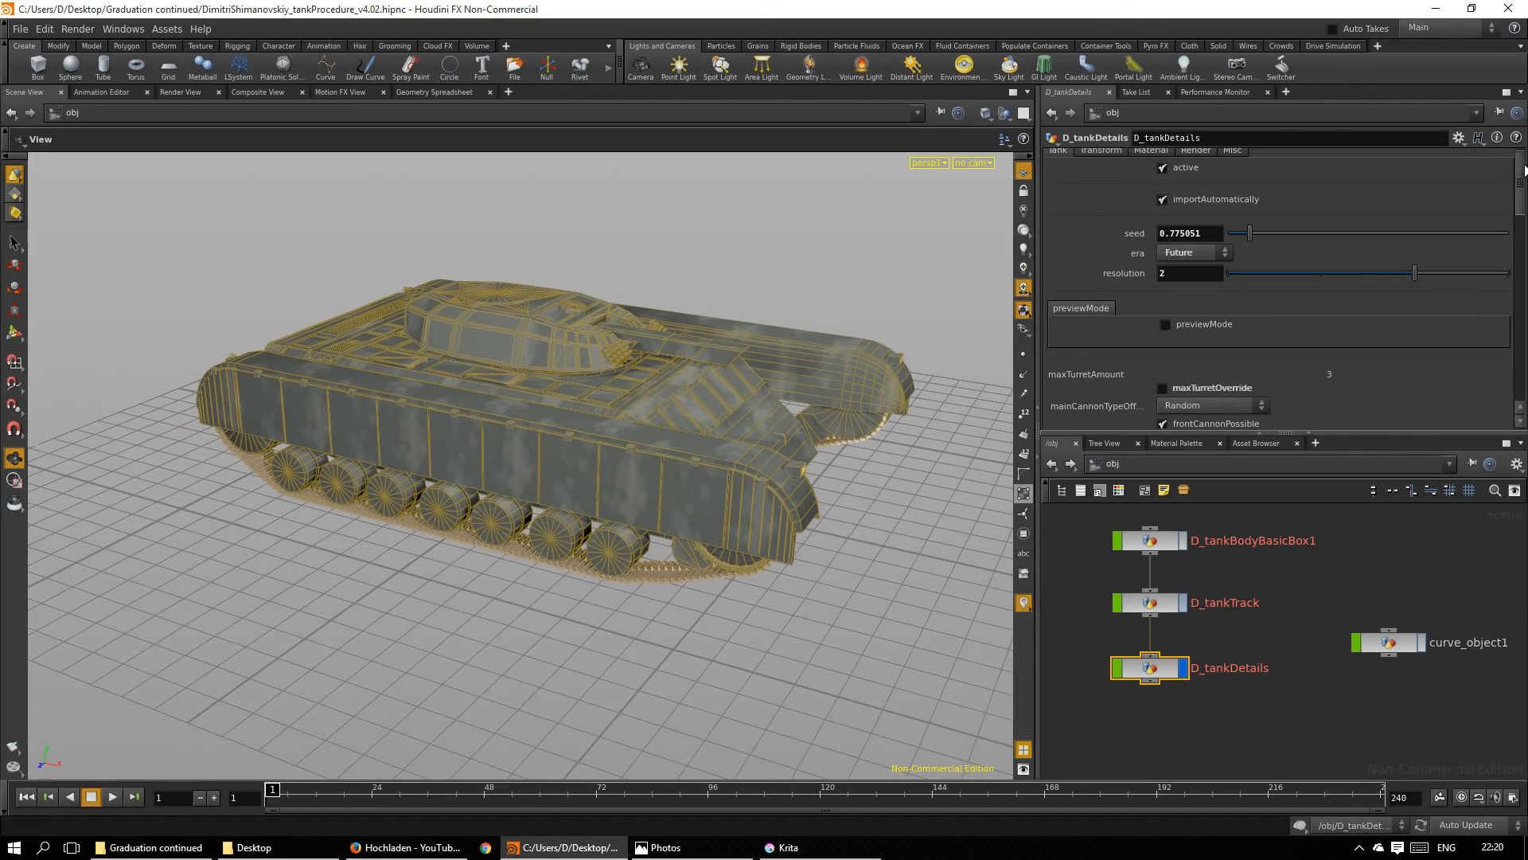
{"action": "left_click_drag", "start_coordinate": [1525, 170], "coordinate": [1518, 336]}
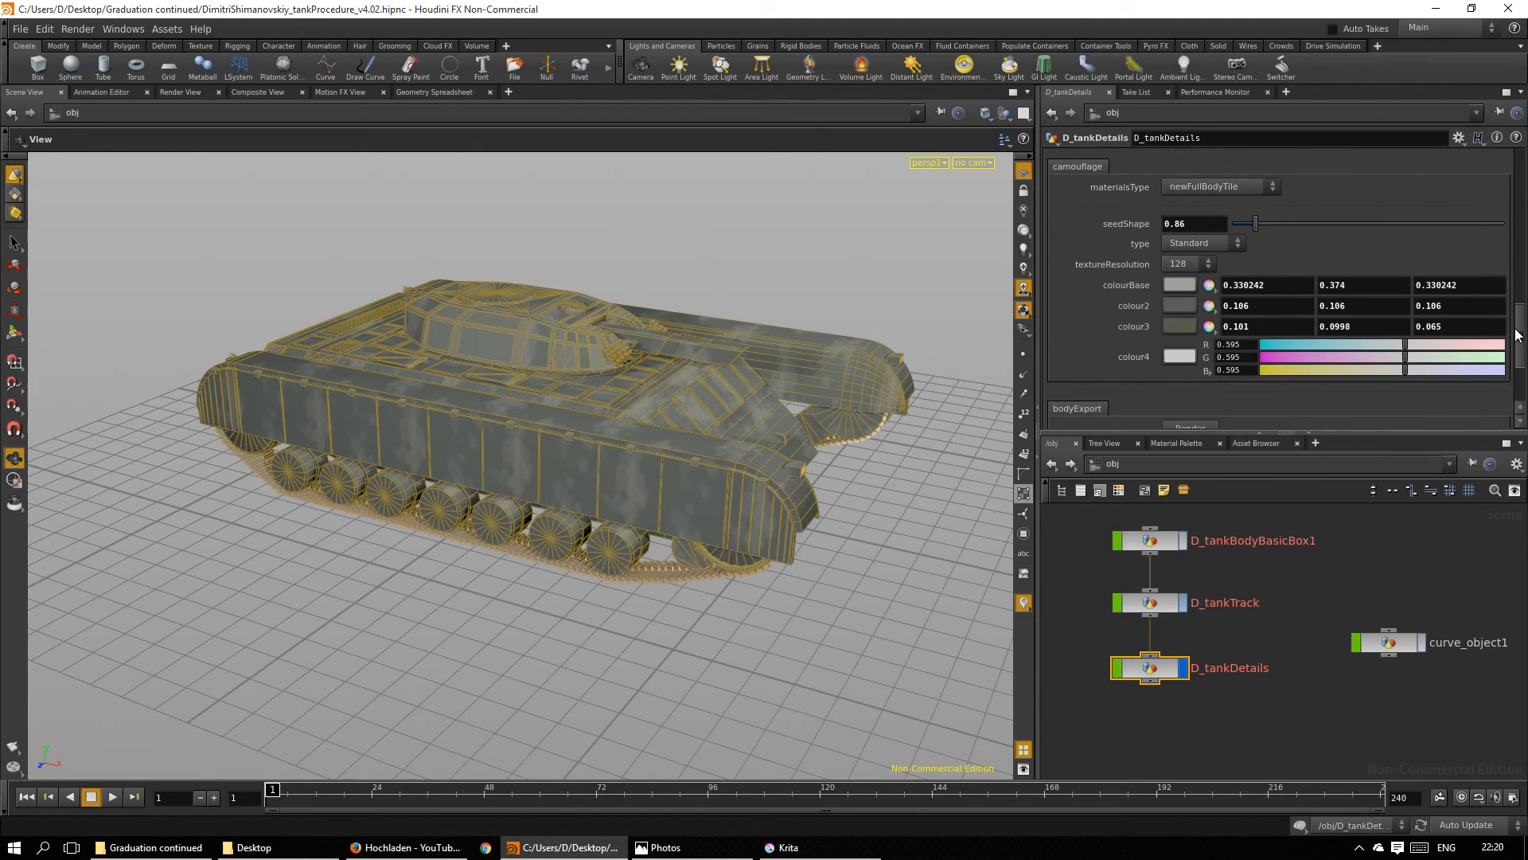
Step: Set seedShape to 5.48, try the Dots pattern and lighten colour2 to V 0.265
{"action": "left_click_drag", "start_coordinate": [1314, 219], "coordinate": [1384, 224]}
{"action": "left_click", "coordinate": [1205, 245]}
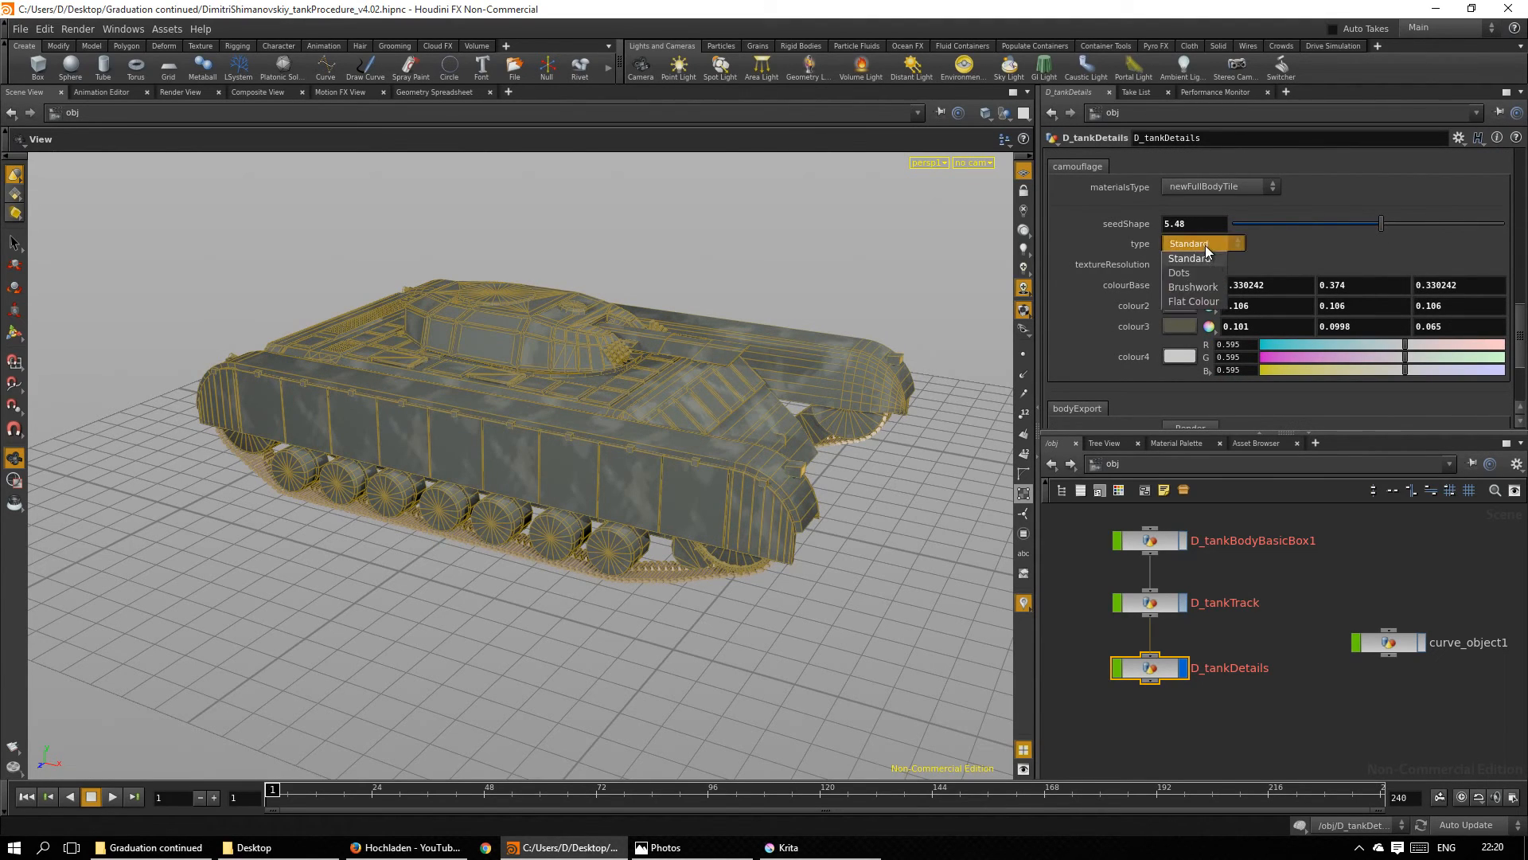
{"action": "left_click", "coordinate": [1202, 273]}
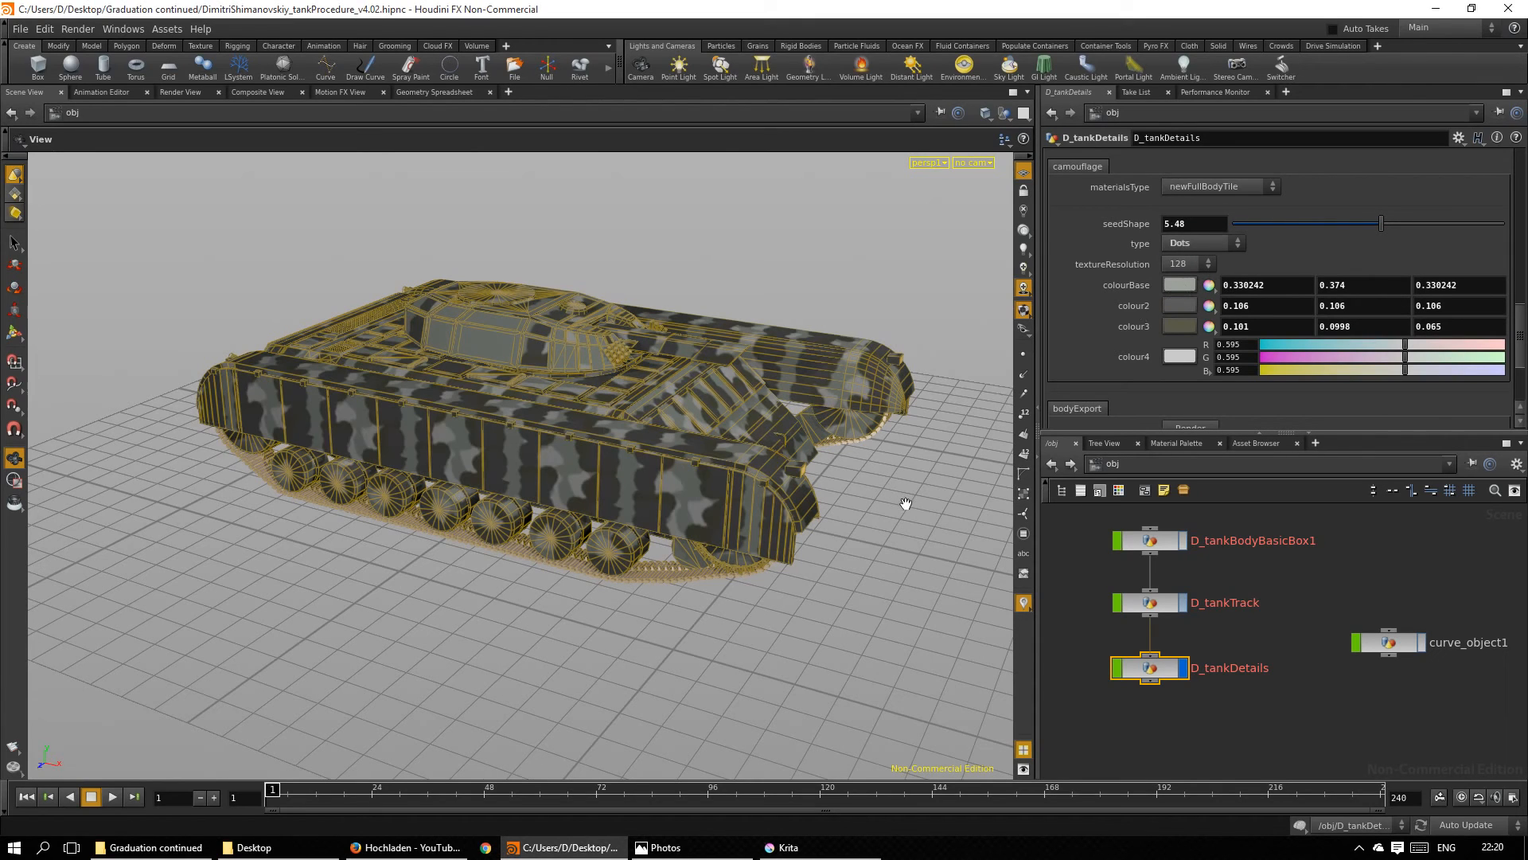
{"action": "left_click", "coordinate": [1180, 307]}
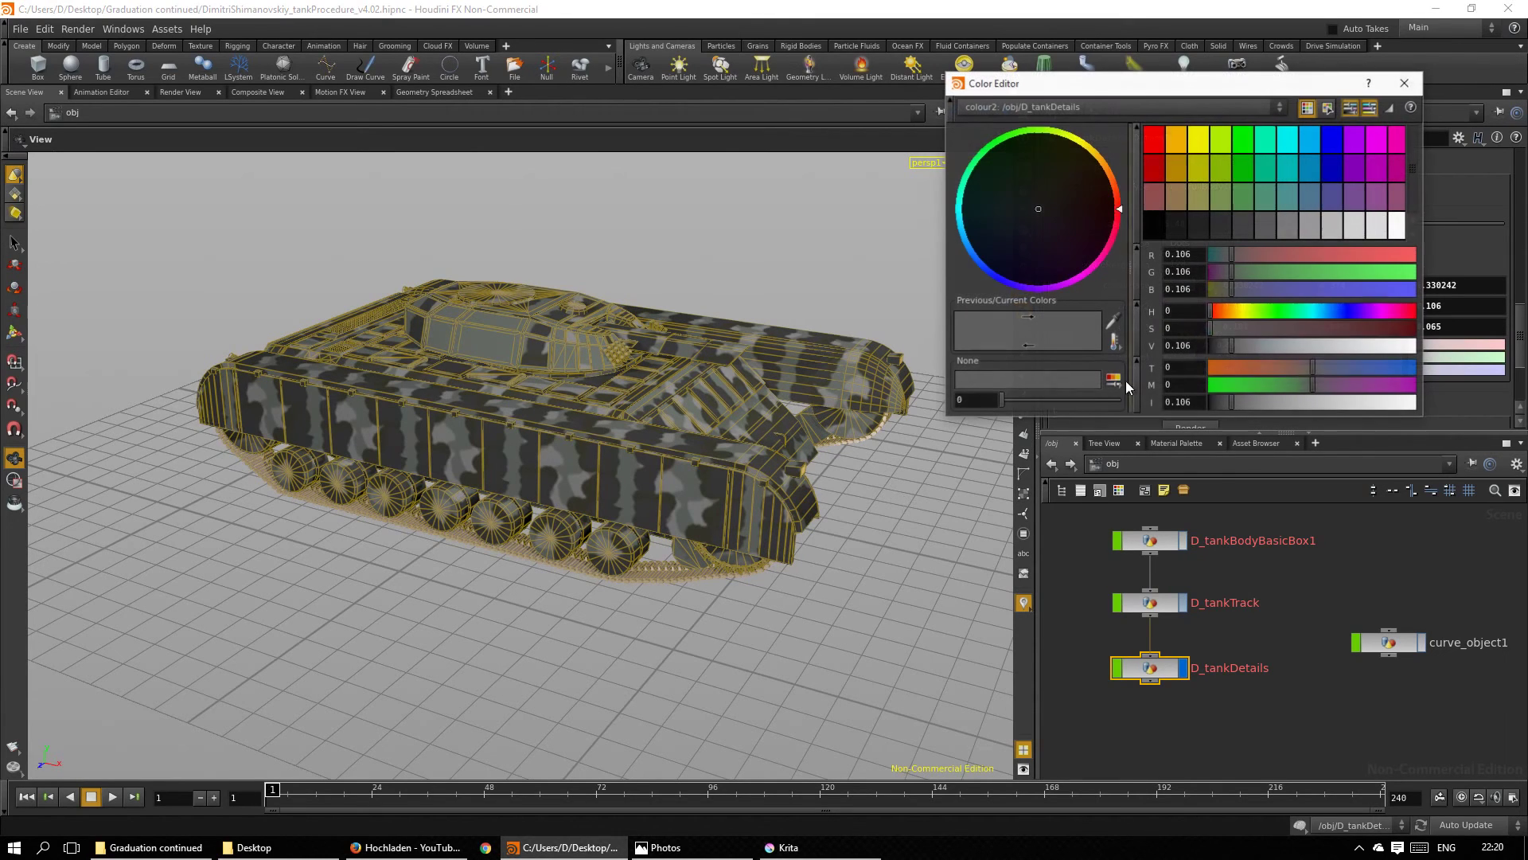
{"action": "left_click", "coordinate": [1264, 345]}
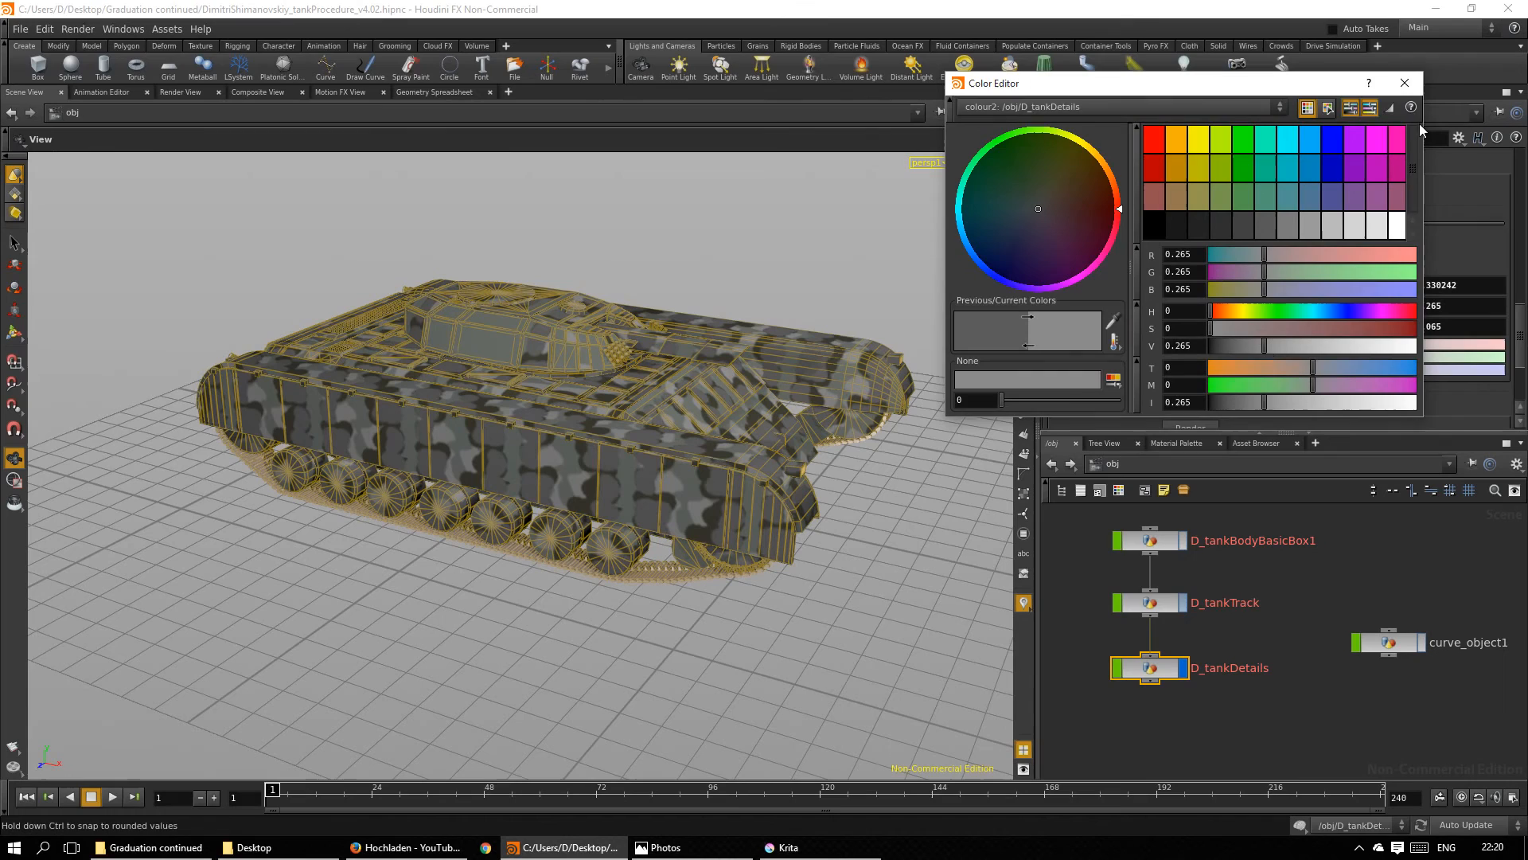
{"action": "left_click", "coordinate": [1406, 83]}
Step: Switch the camouflage type to Brushwork and check it from above and the other side
{"action": "left_click_drag", "start_coordinate": [905, 567], "coordinate": [1137, 347], "text": "alt"}
{"action": "left_click", "coordinate": [1188, 247]}
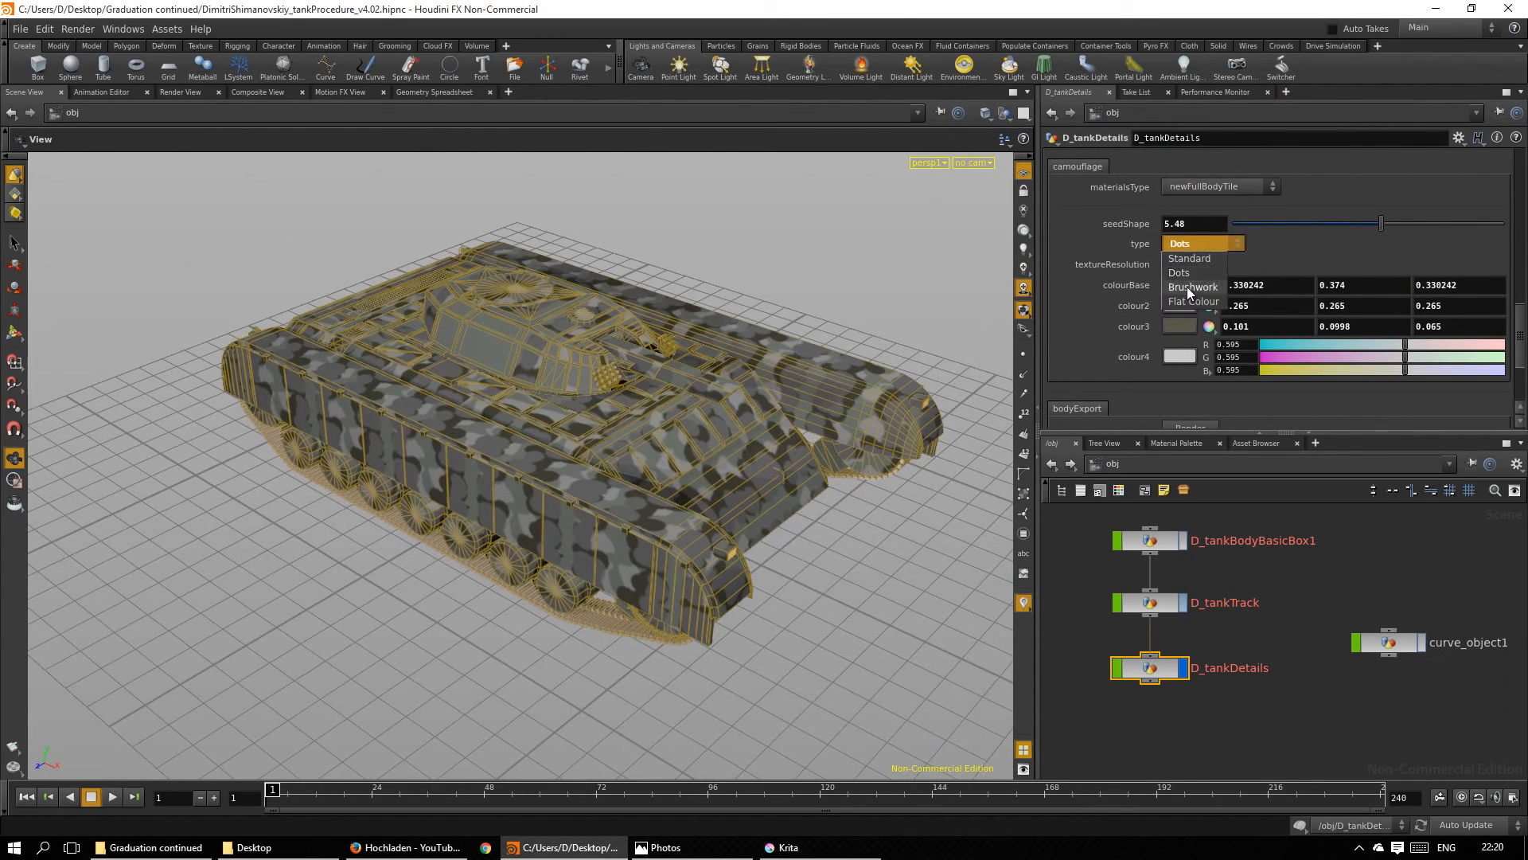
{"action": "left_click", "coordinate": [1187, 287]}
{"action": "mouse_move", "coordinate": [831, 625]}
{"action": "left_mouse_down", "text": "alt"}
{"action": "mouse_move", "coordinate": [545, 622]}
{"action": "mouse_move", "coordinate": [784, 659]}
{"action": "mouse_move", "coordinate": [863, 584]}
{"action": "mouse_move", "coordinate": [816, 616]}
{"action": "mouse_move", "coordinate": [872, 595]}
{"action": "left_mouse_up", "text": "alt"}
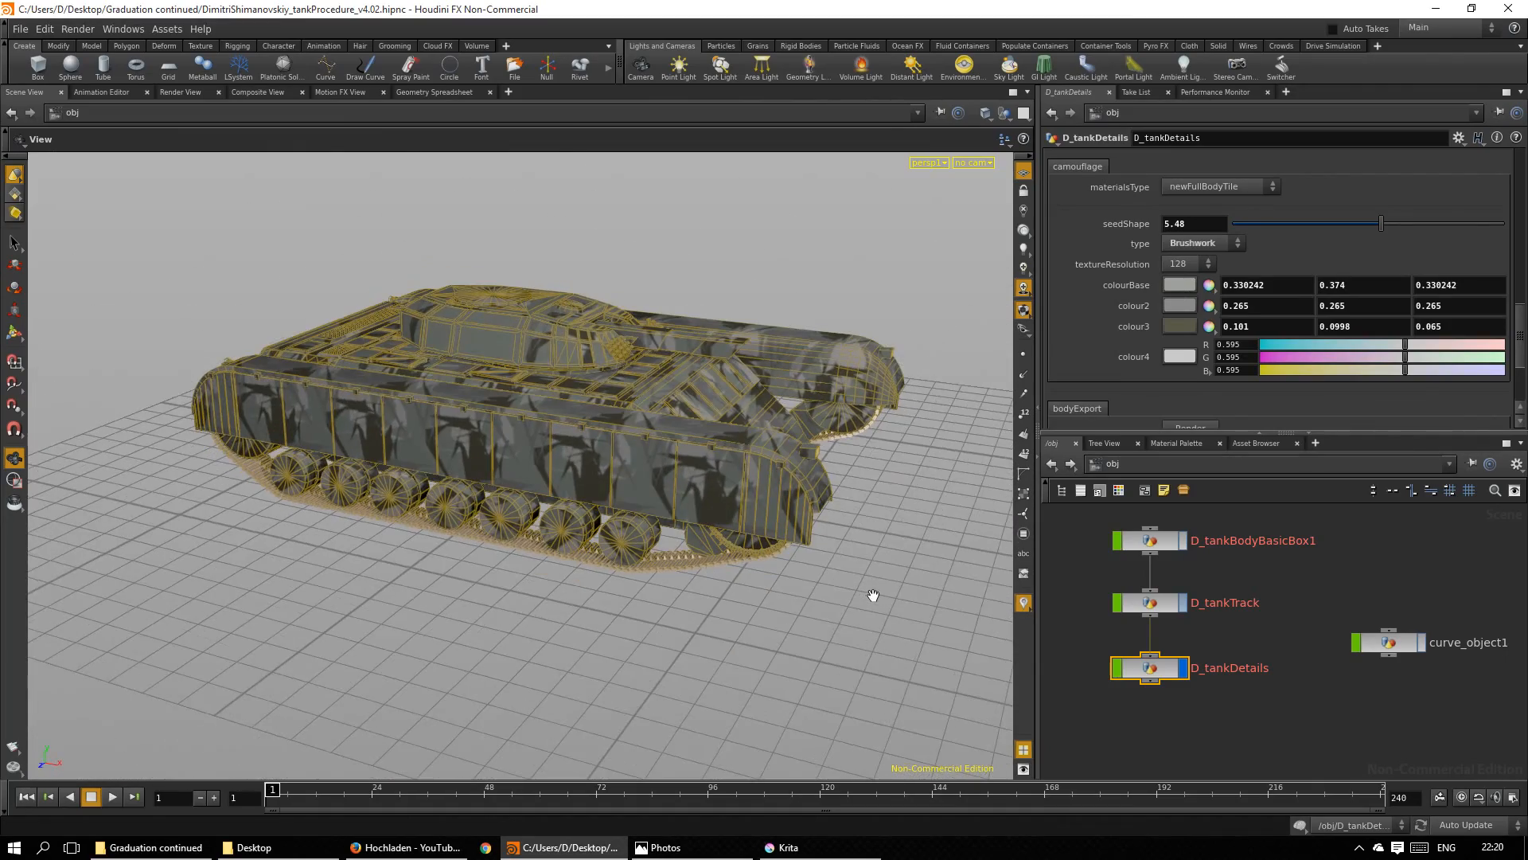
{"action": "scroll", "coordinate": [863, 584], "scroll_direction": "up", "scroll_amount": 1}
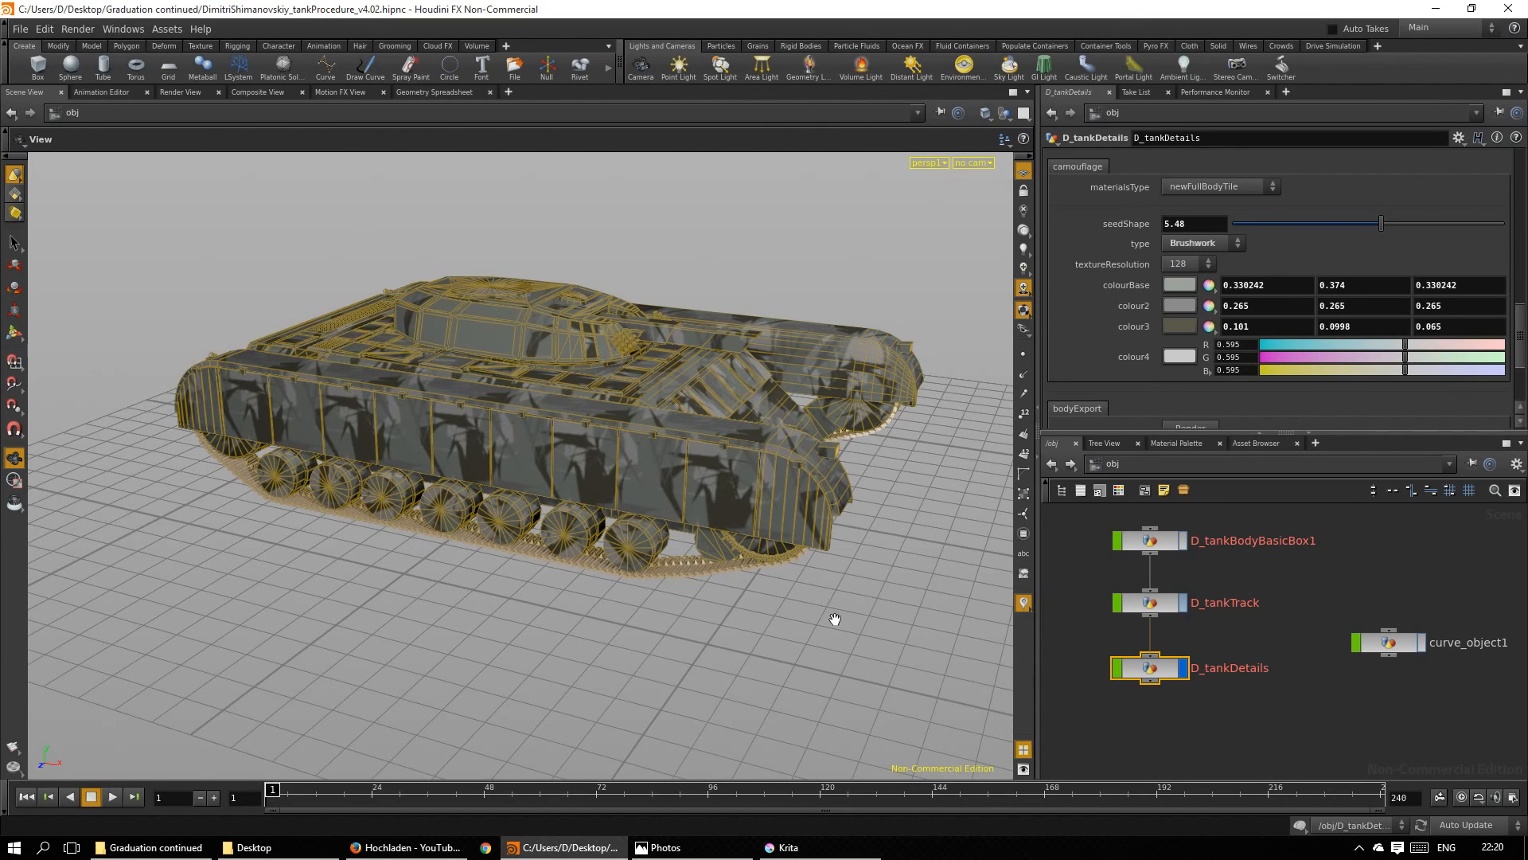
{"action": "left_click_drag", "start_coordinate": [819, 618], "coordinate": [805, 611], "text": "alt"}
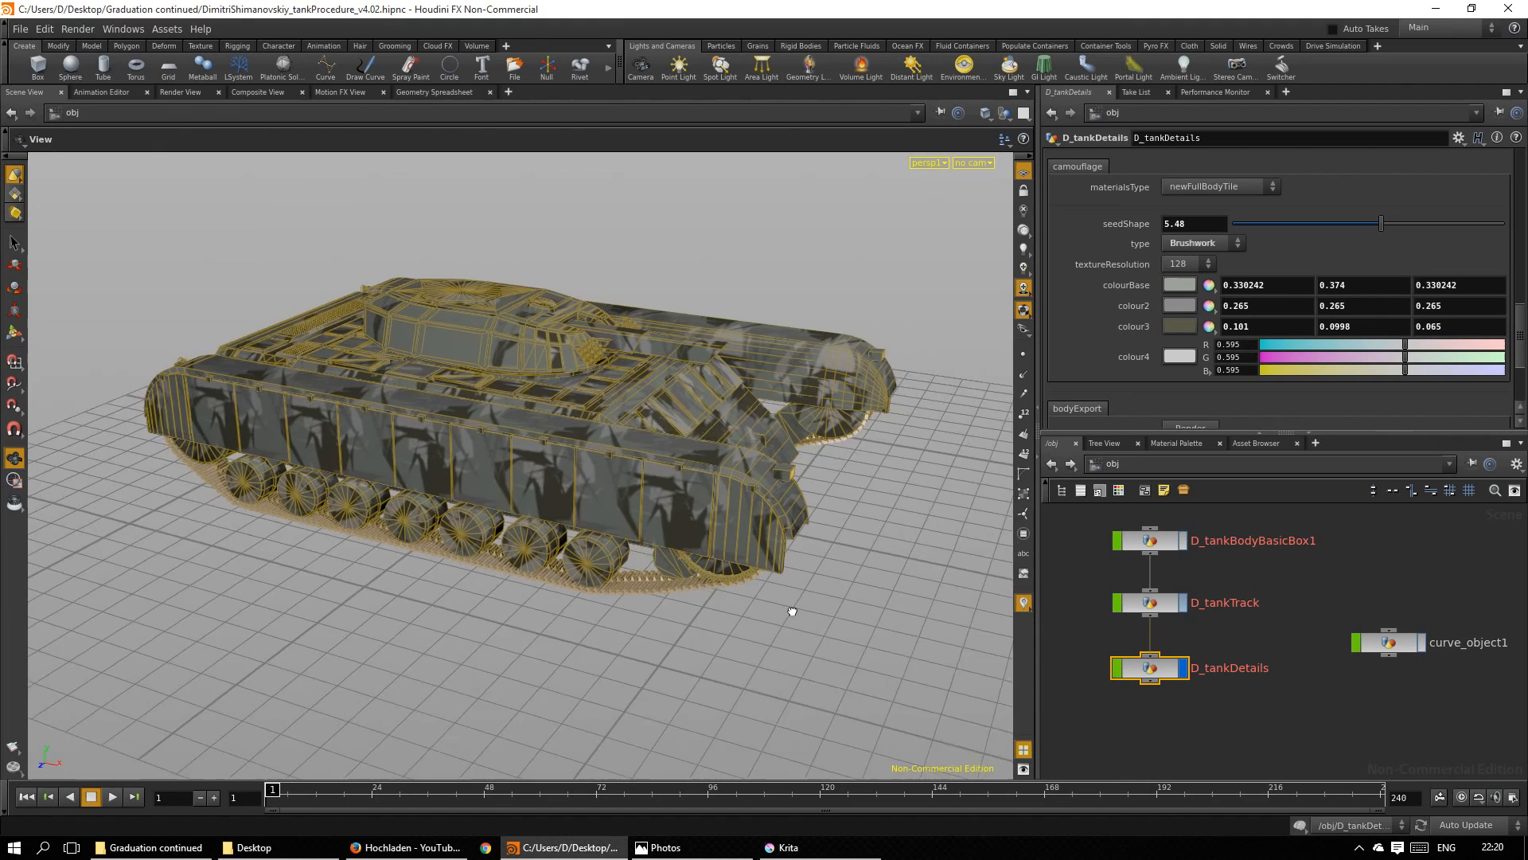
{"action": "left_click_drag", "start_coordinate": [791, 612], "coordinate": [778, 614]}
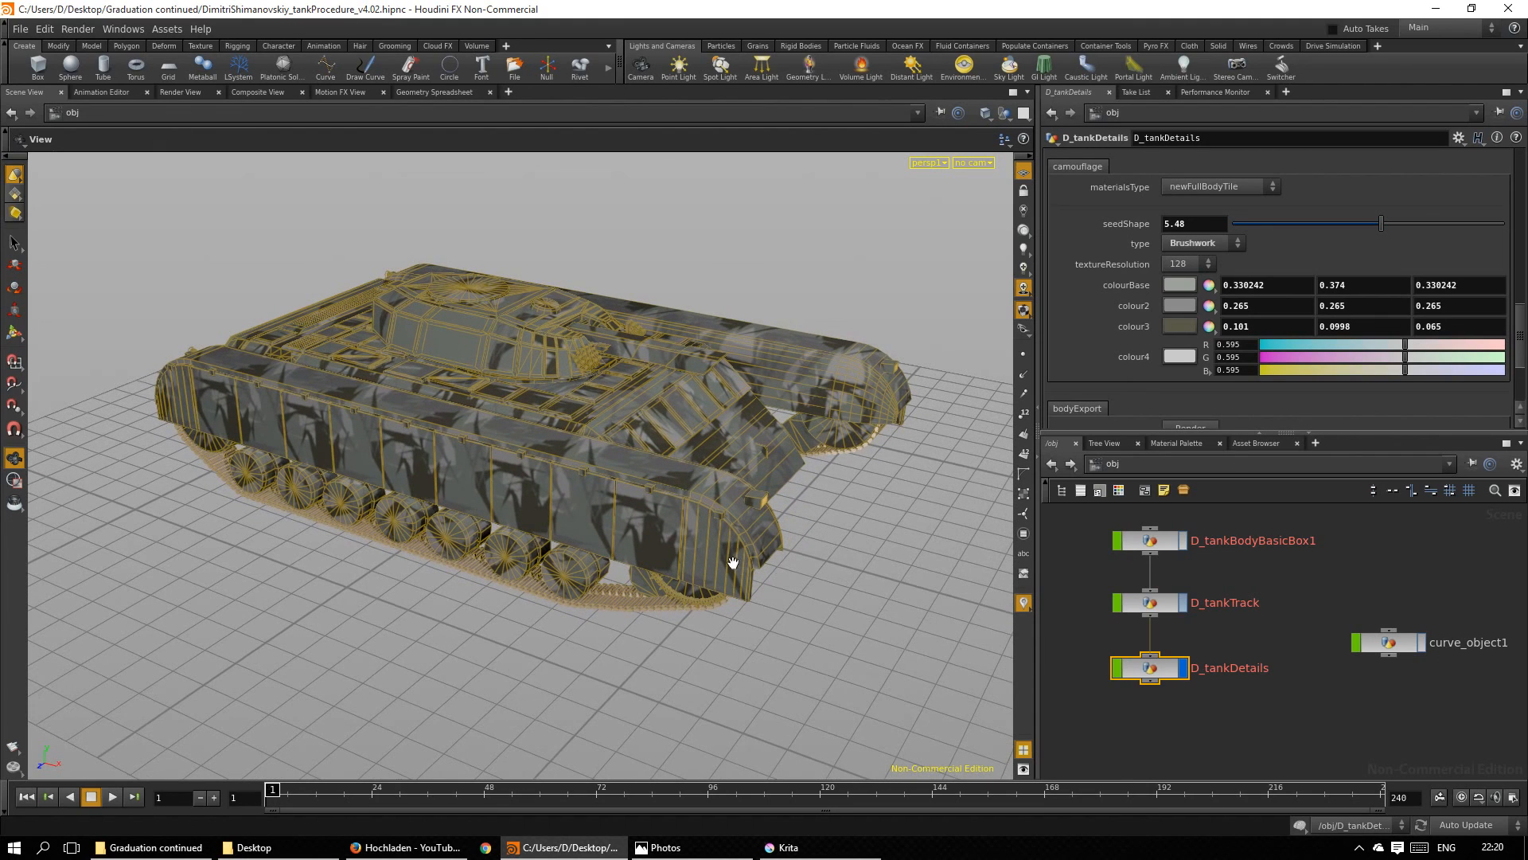